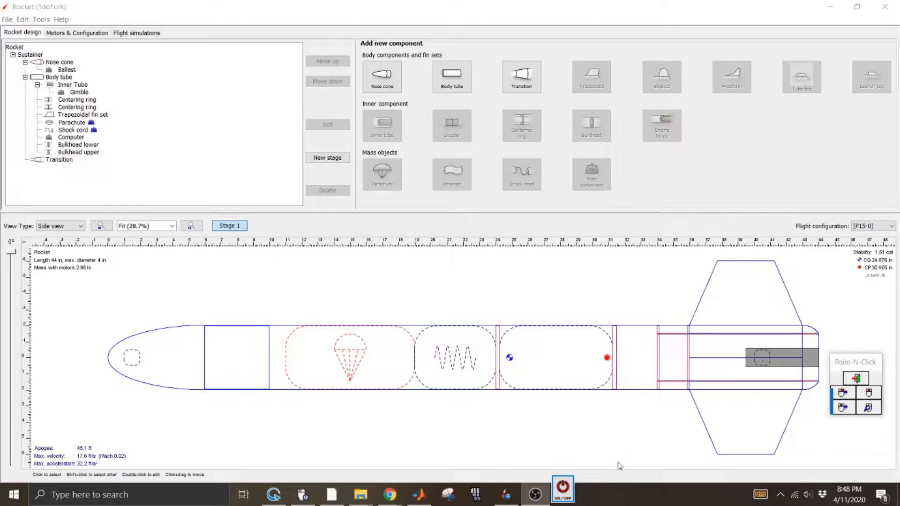
pyautogui.click(562, 487)
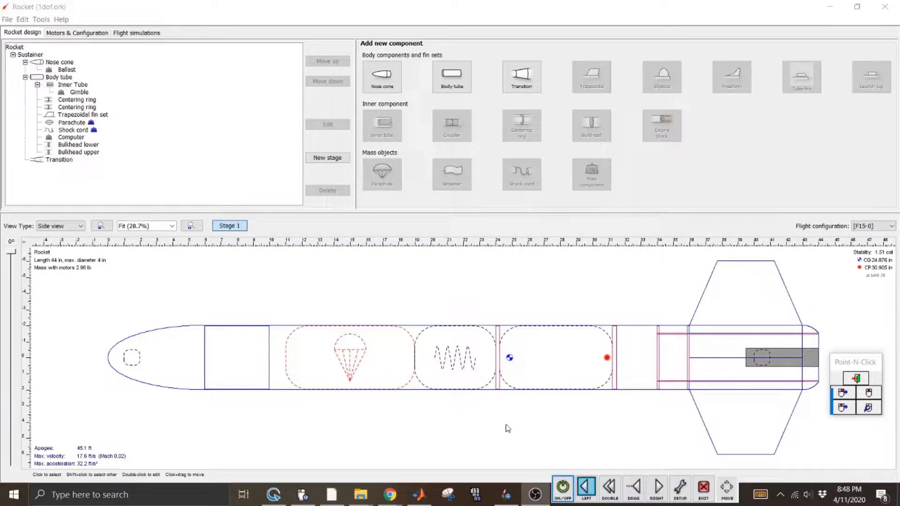
pyautogui.click(562, 487)
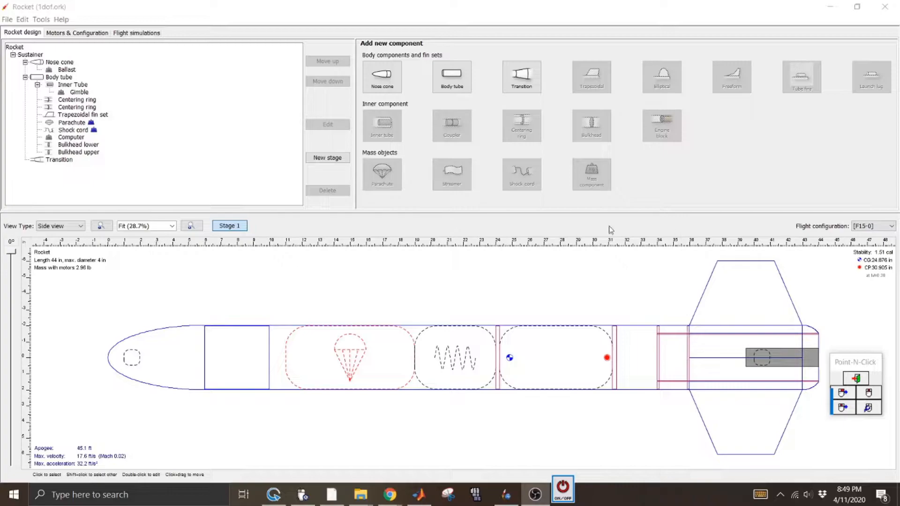
pyautogui.click(562, 487)
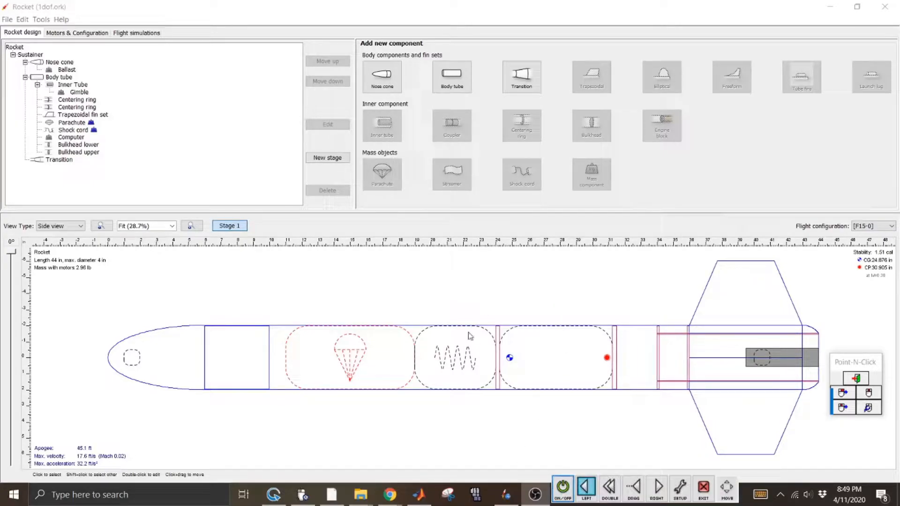
# Switch from the rocket design to the browser window showing the Onshape home page
pyautogui.click(377, 284)
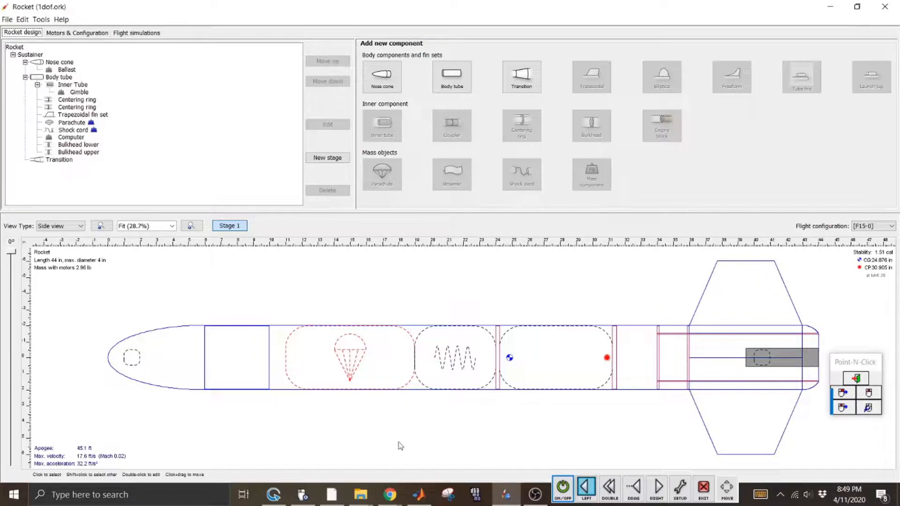
pyautogui.click(391, 496)
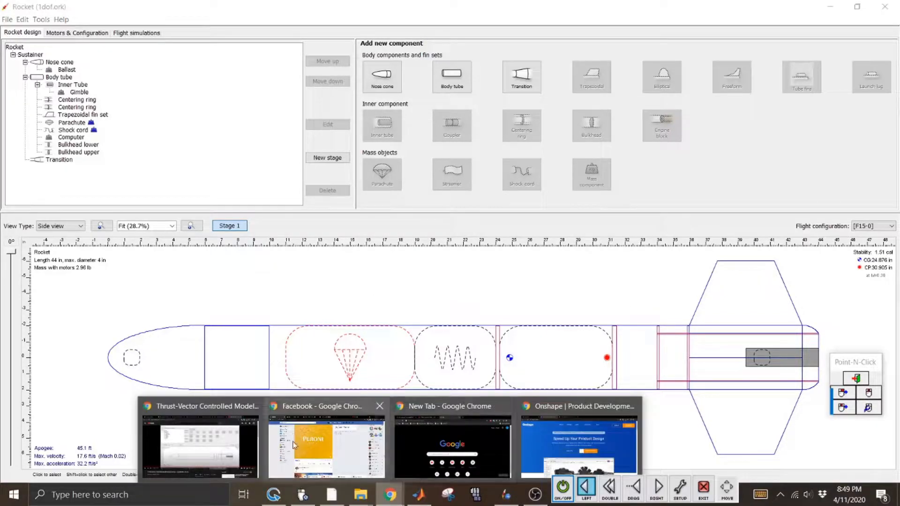
pyautogui.click(581, 446)
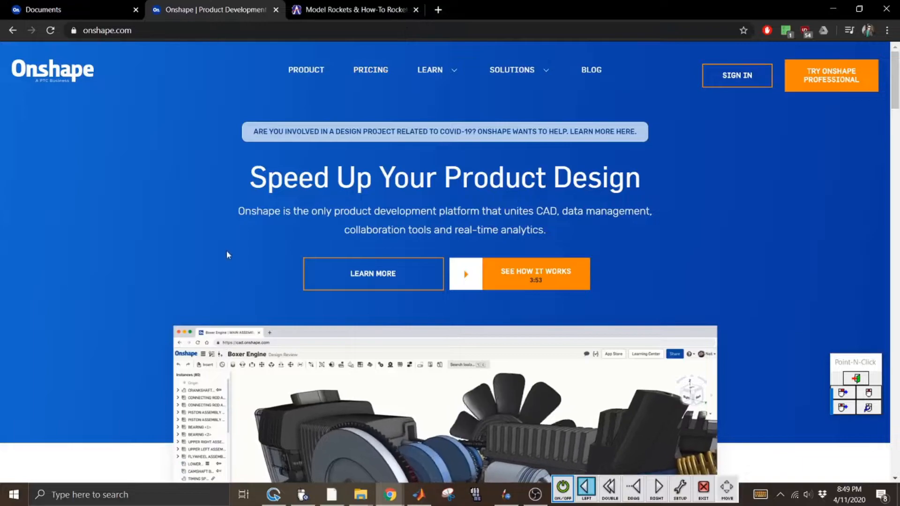
# Open Onshape's pricing page and examine the plans for students, educators, hobbyists and makers
pyautogui.click(571, 498)
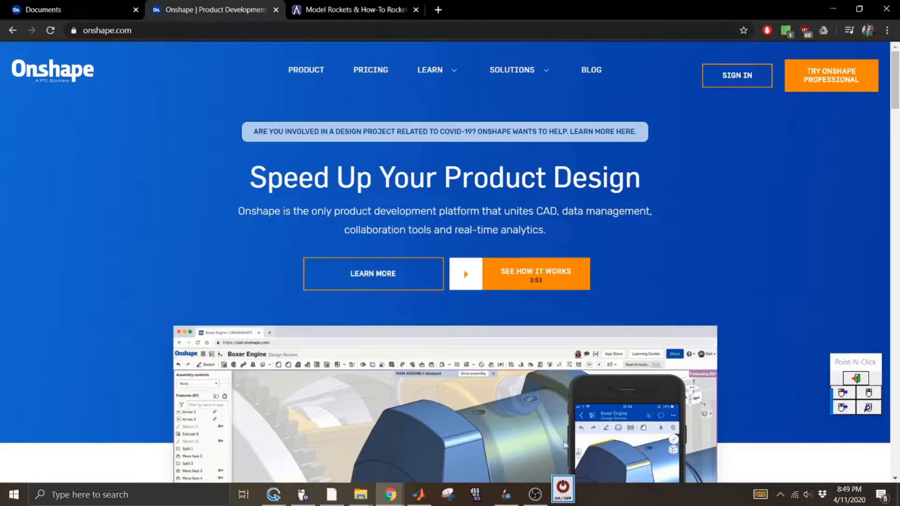
pyautogui.moveTo(563, 487)
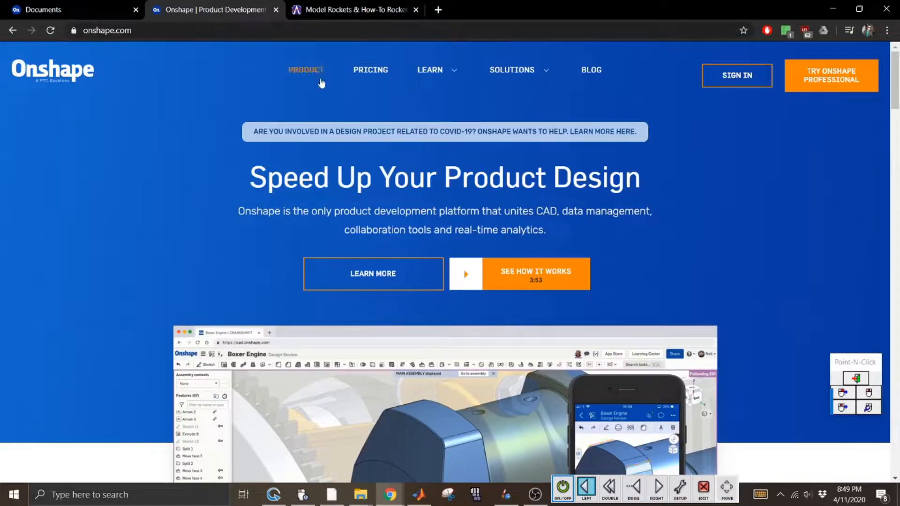
pyautogui.click(356, 66)
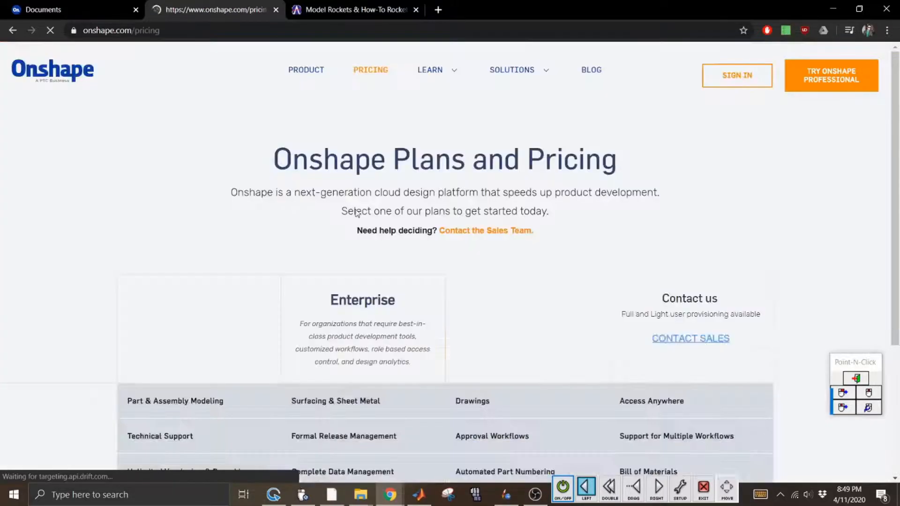
pyautogui.scroll(-5, 898, 417)
pyautogui.scroll(-10, 899, 417)
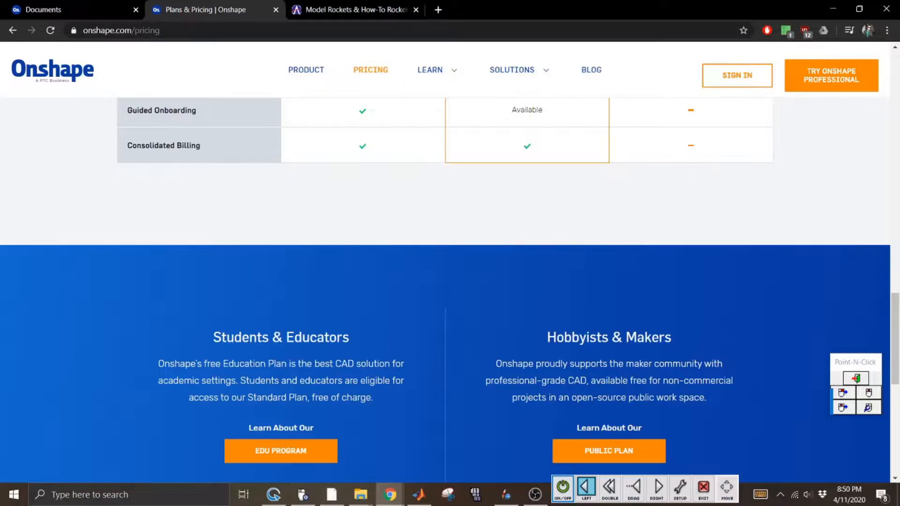
# Go to the Onshape documents and open the TVC Project folder from My Onshape
pyautogui.click(80, 5)
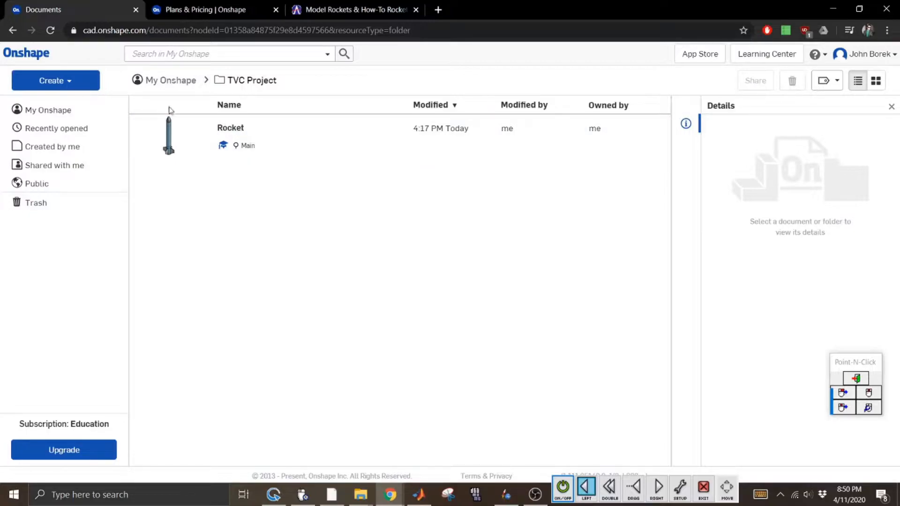
pyautogui.click(170, 82)
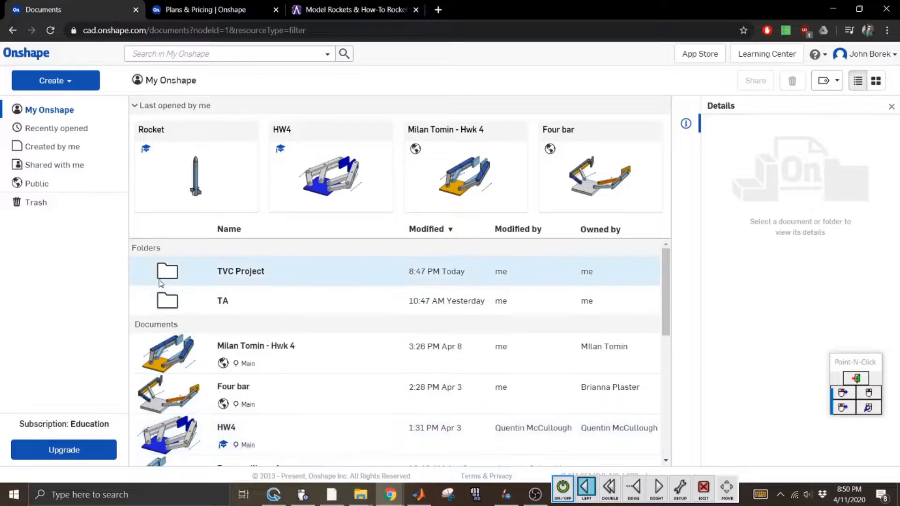
pyautogui.click(231, 273)
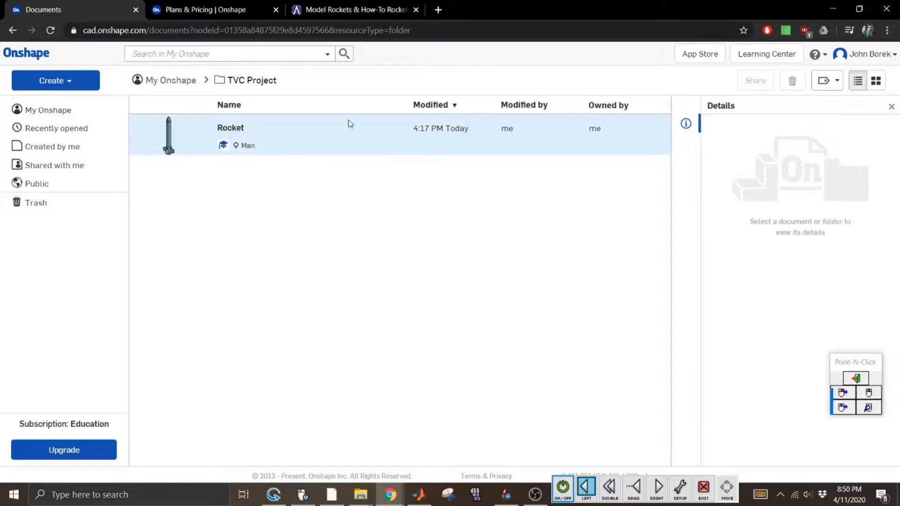
# Create a new document named "TVC 01" in the TVC Project folder
pyautogui.click(760, 498)
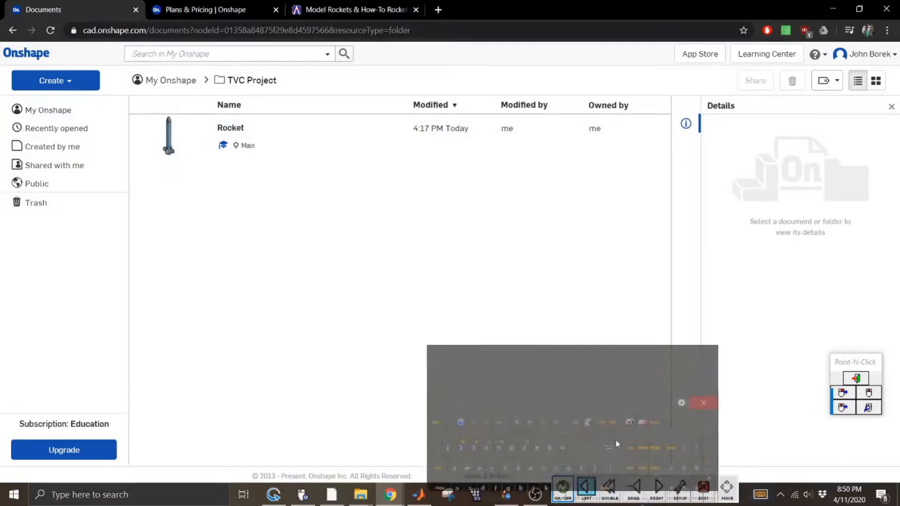
pyautogui.click(69, 86)
pyautogui.click(54, 104)
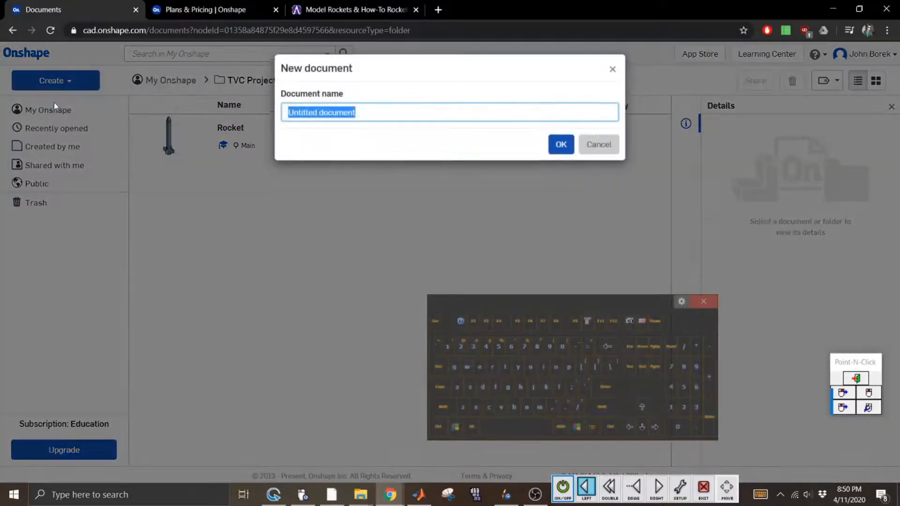
pyautogui.click(443, 407)
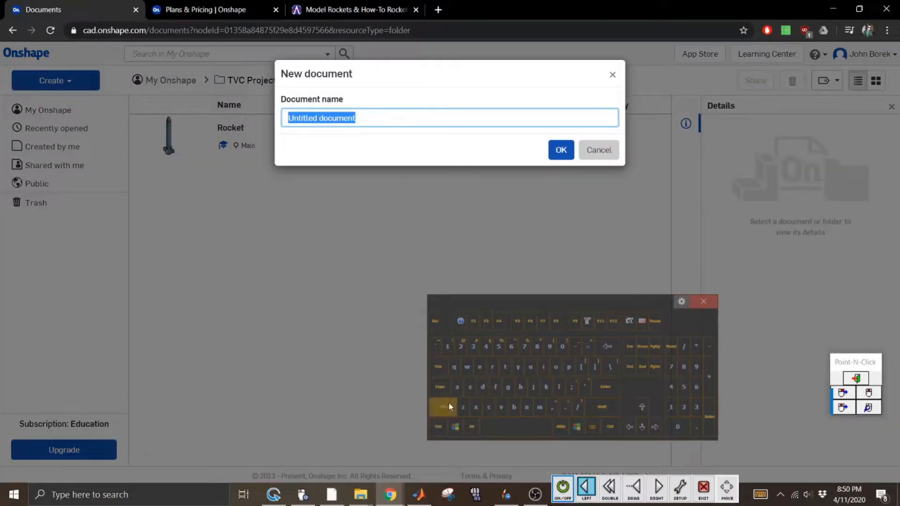
pyautogui.click(505, 367)
pyautogui.click(443, 407)
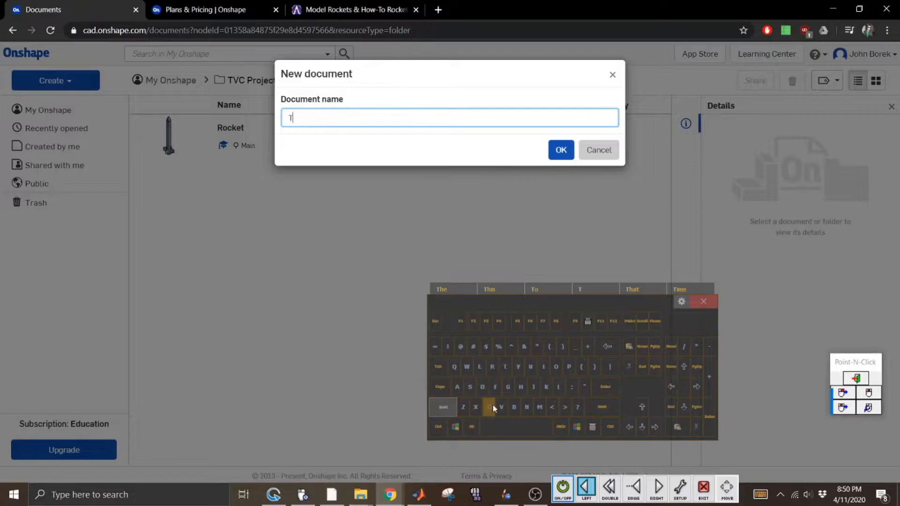
pyautogui.click(503, 406)
pyautogui.click(443, 407)
pyautogui.click(487, 407)
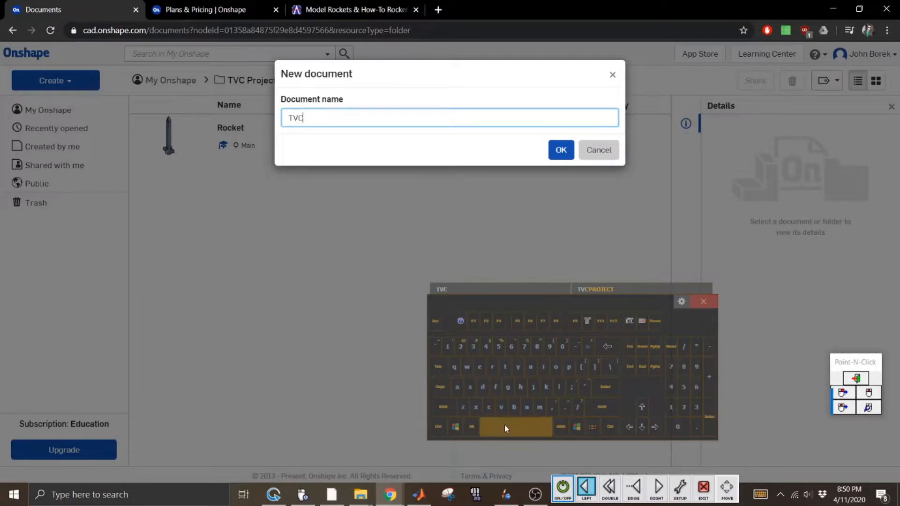
pyautogui.click(567, 350)
pyautogui.click(447, 349)
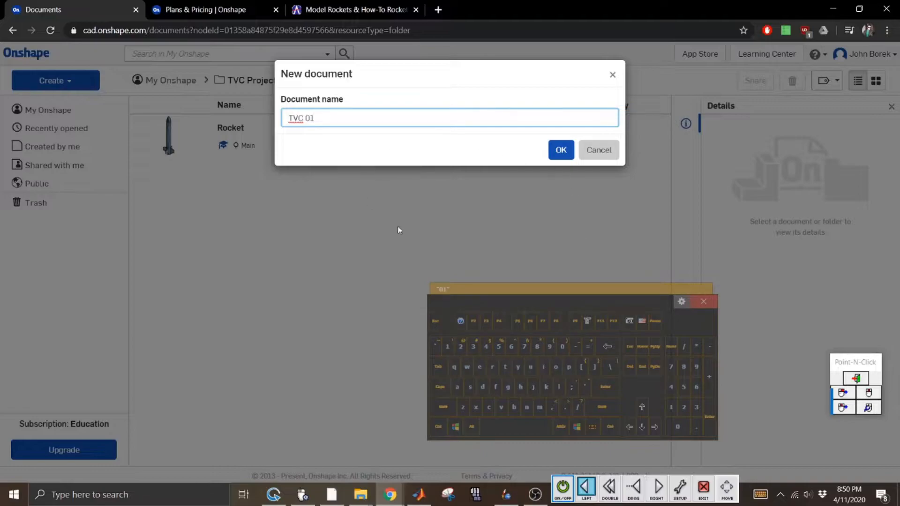
pyautogui.click(560, 151)
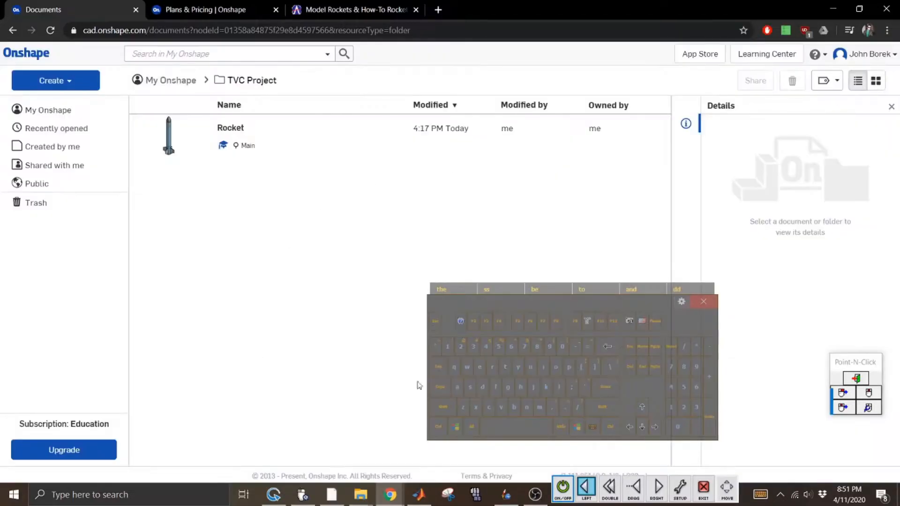
pyautogui.click(697, 303)
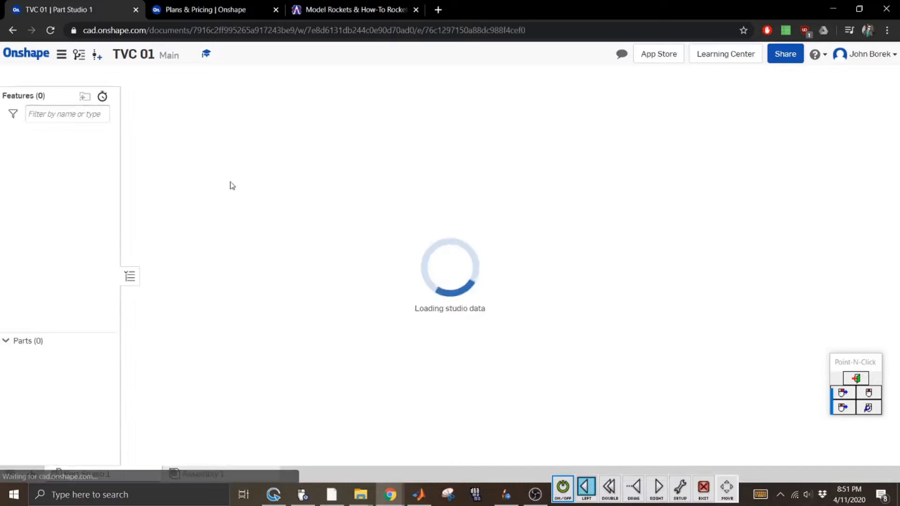
# Orbit and pan the view around the default Front, Top and Right planes of the part studio
pyautogui.click(562, 482)
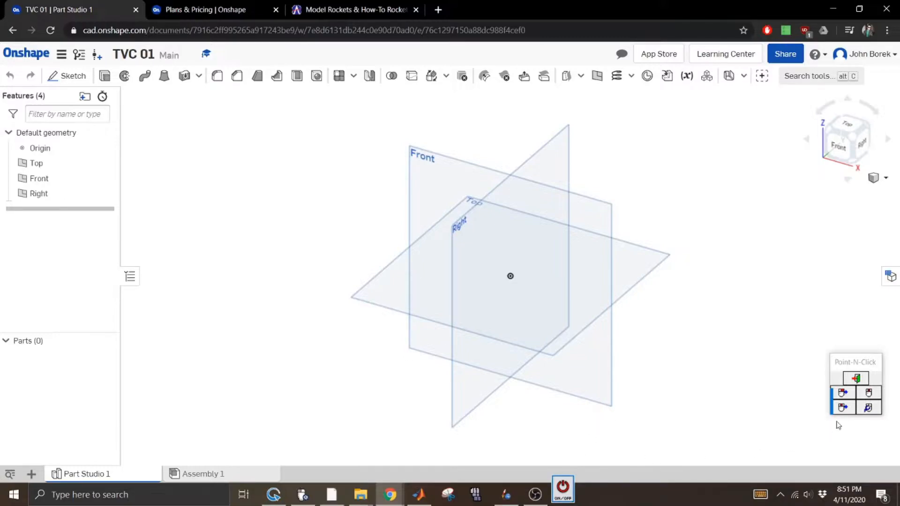
pyautogui.click(848, 396)
pyautogui.moveTo(651, 325); pyautogui.dragTo(532, 260, button='right')
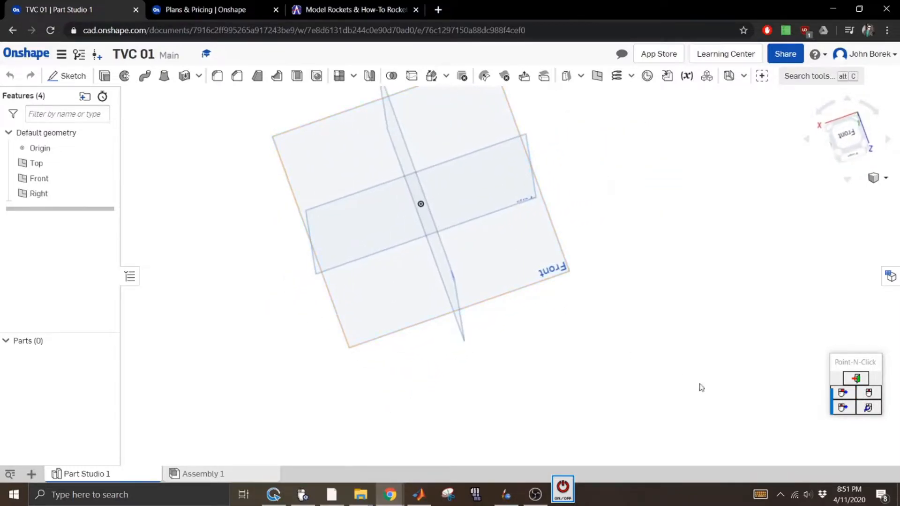
pyautogui.click(851, 411)
pyautogui.moveTo(588, 206); pyautogui.dragTo(646, 257, button='middle')
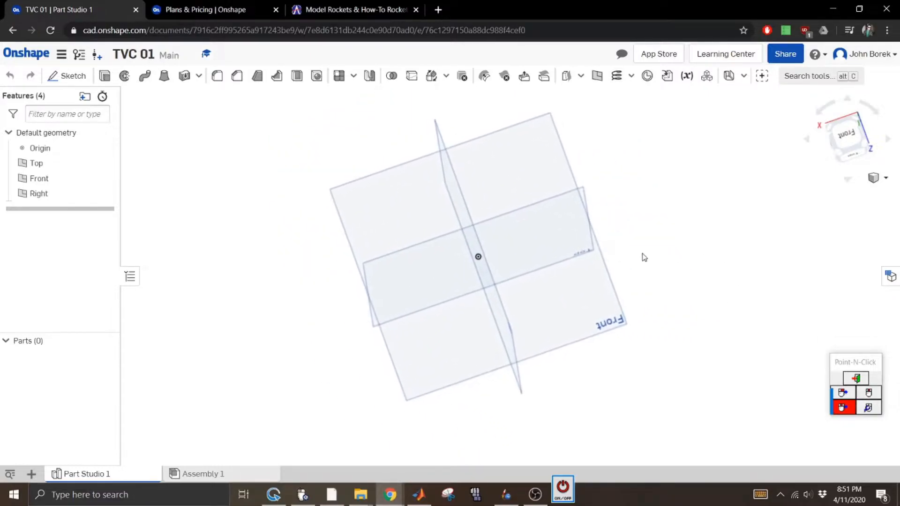
# Set the view to Isometric, look through the display options, and reorient the view to show the Front, Top and Right planes
pyautogui.click(568, 487)
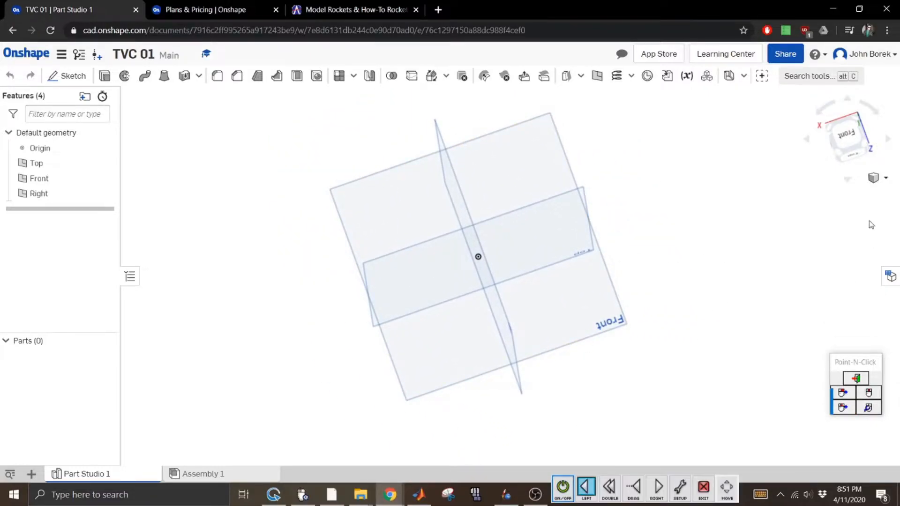
pyautogui.click(875, 179)
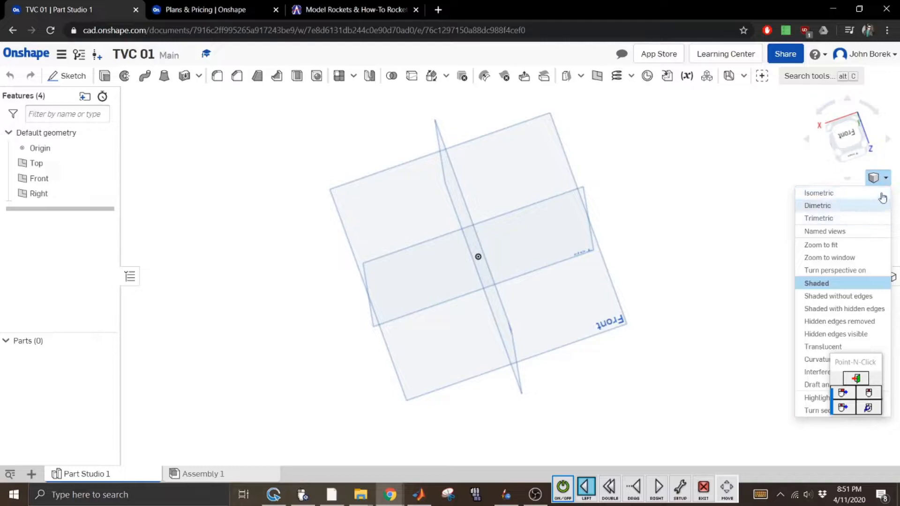
pyautogui.click(831, 194)
pyautogui.click(876, 178)
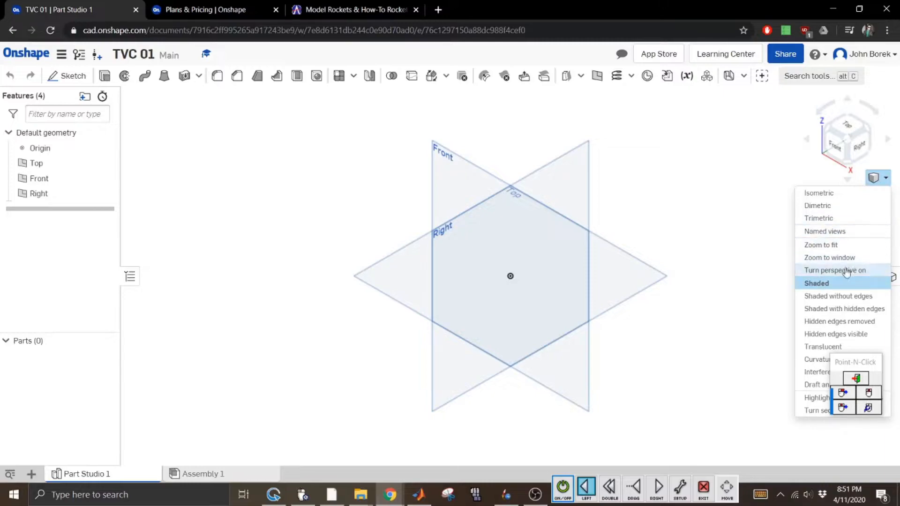
pyautogui.click(748, 161)
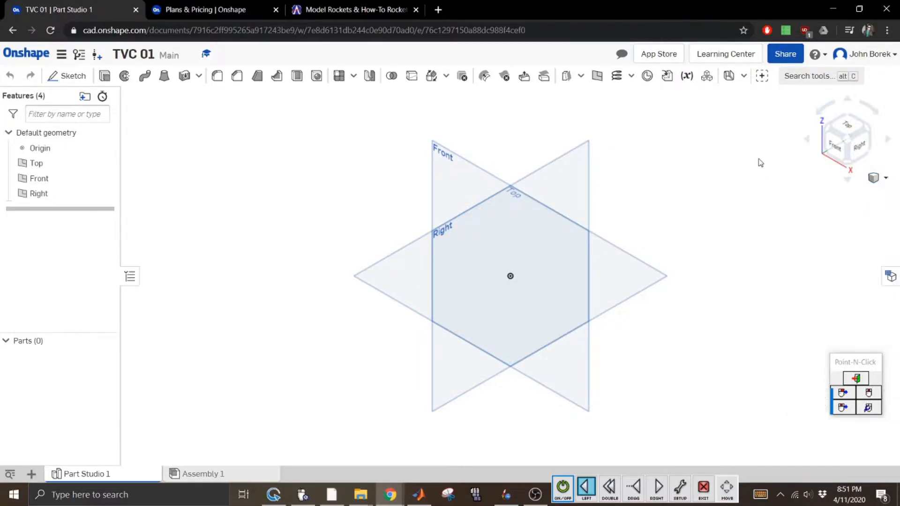
pyautogui.click(838, 137)
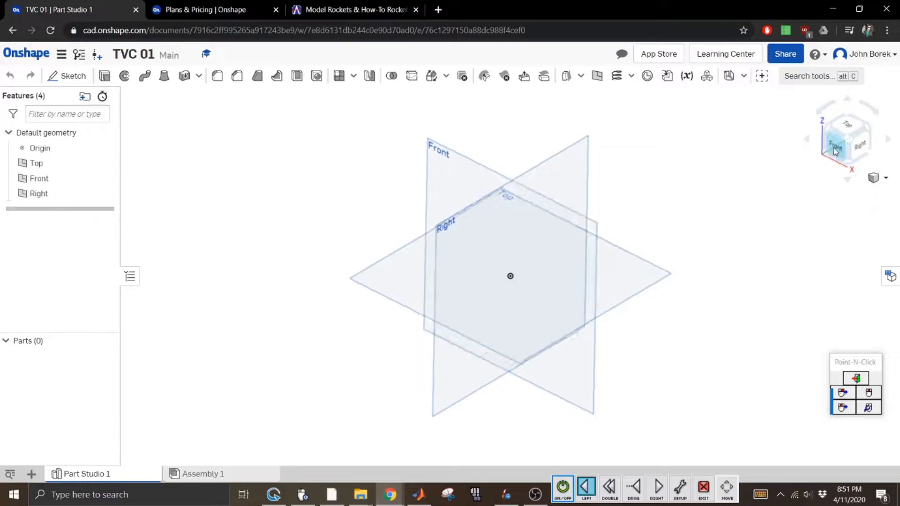
pyautogui.click(863, 125)
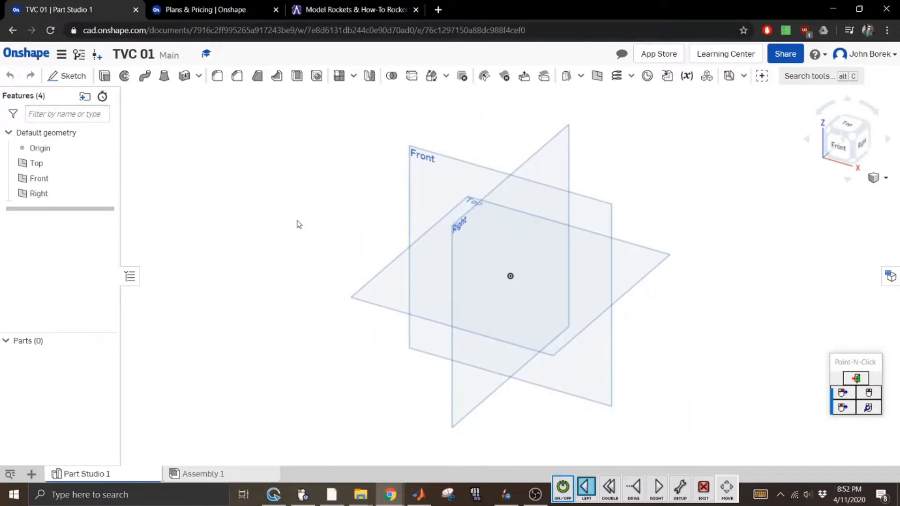
pyautogui.click(562, 485)
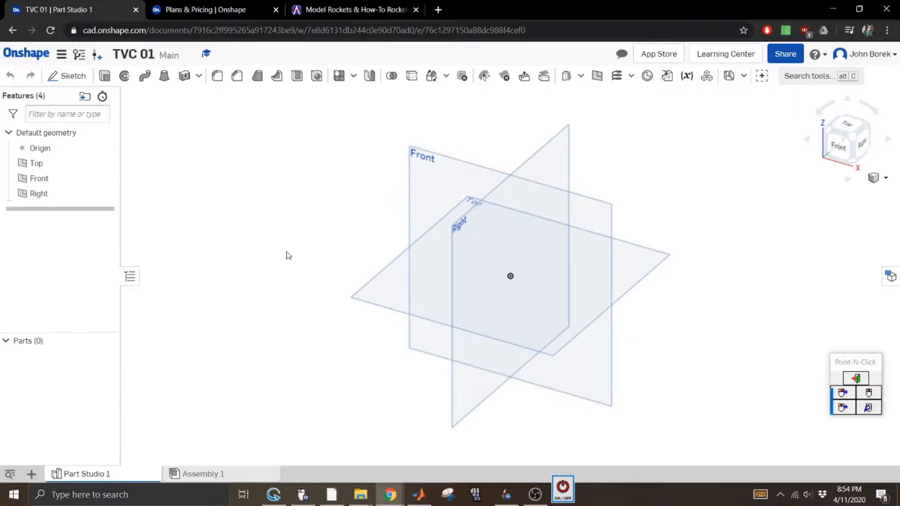
pyautogui.click(562, 487)
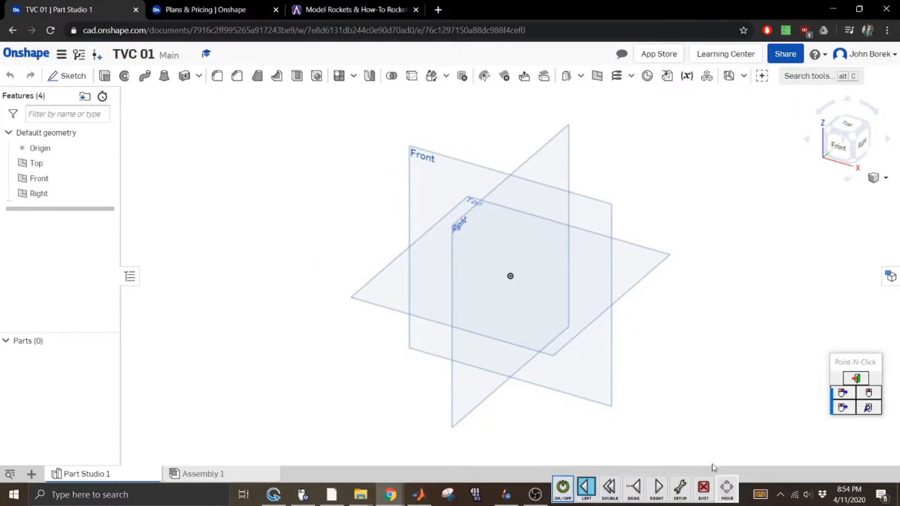
# Go to the Apogee Components shop and browse the tube size categories in the Body Tubes section of Building Supplies
pyautogui.click(760, 495)
pyautogui.click(327, 4)
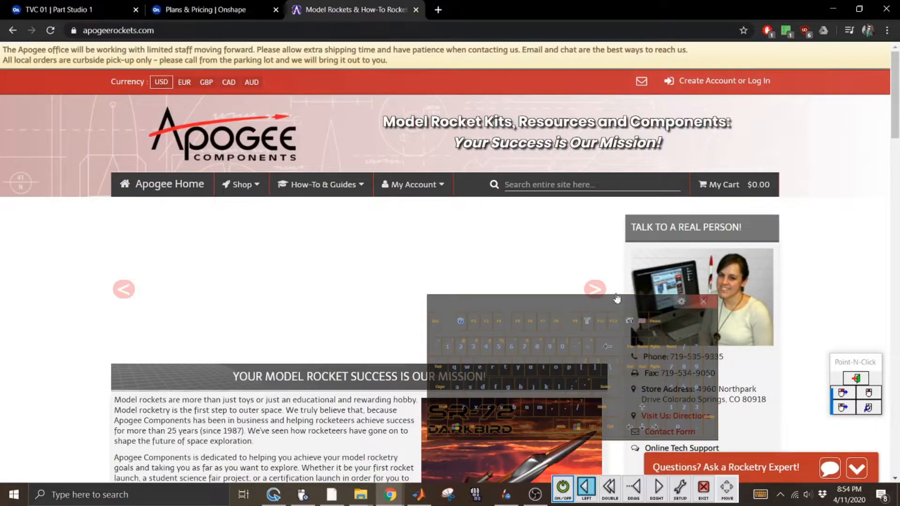
pyautogui.click(695, 302)
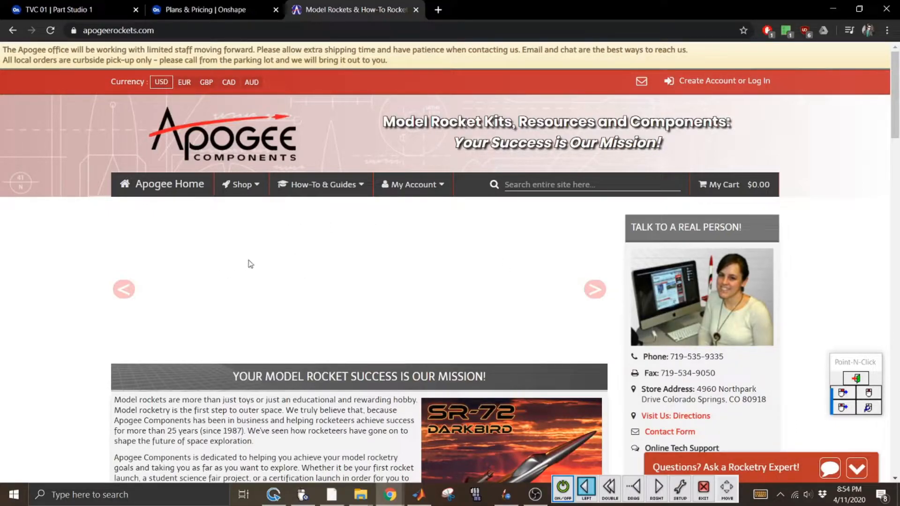
pyautogui.click(248, 185)
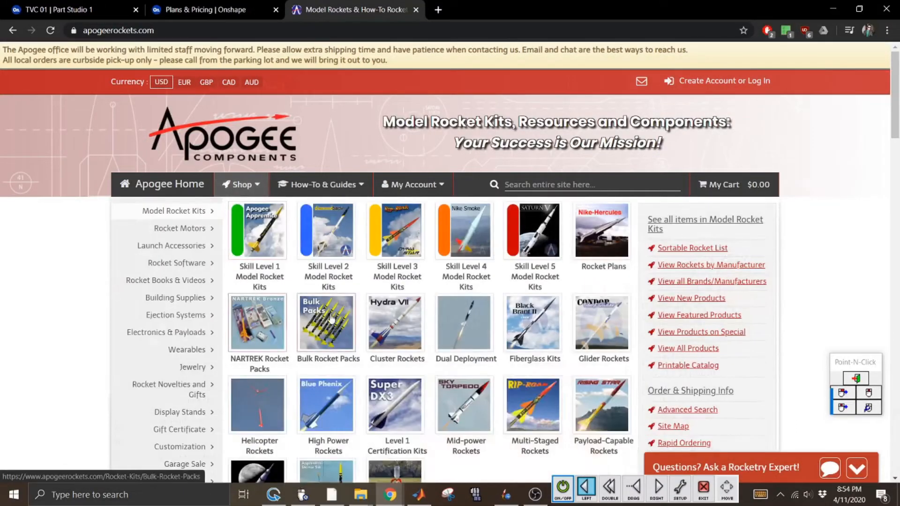
pyautogui.moveTo(181, 299)
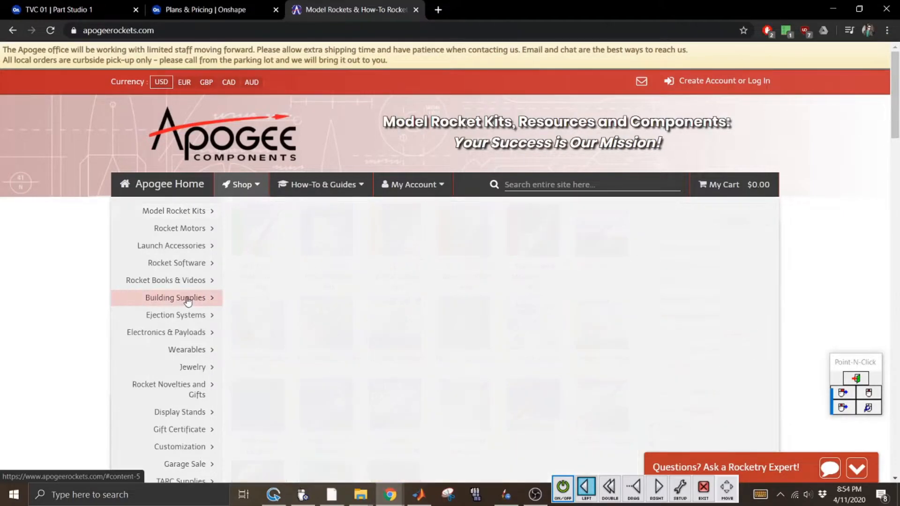
pyautogui.click(334, 239)
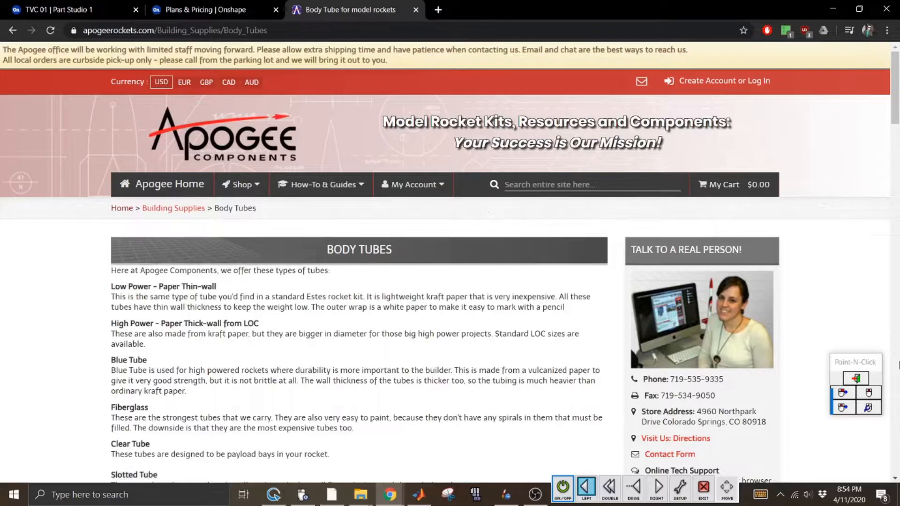
pyautogui.click(896, 365)
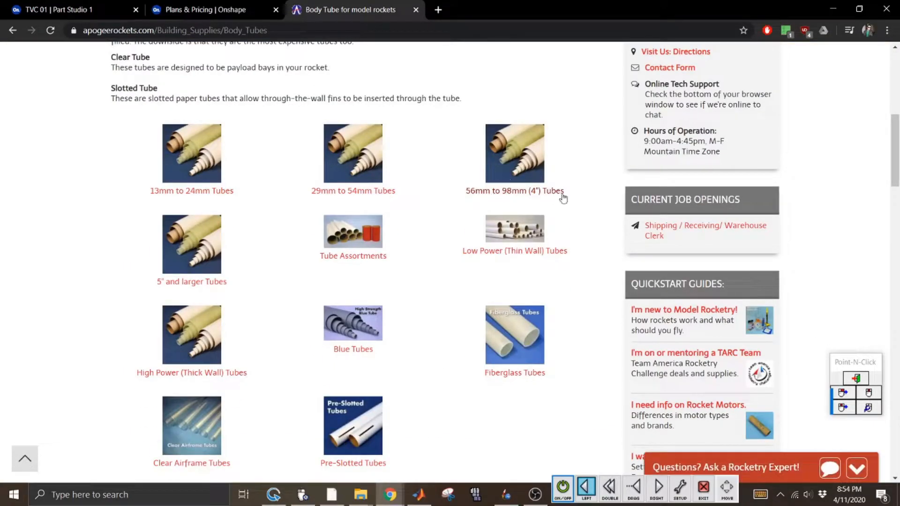
# Check the rocket design in 1dof.ork, and open the 3.00in LOC Body Tube product from page 2 of the 56mm to 98mm (4") Tubes
pyautogui.click(506, 495)
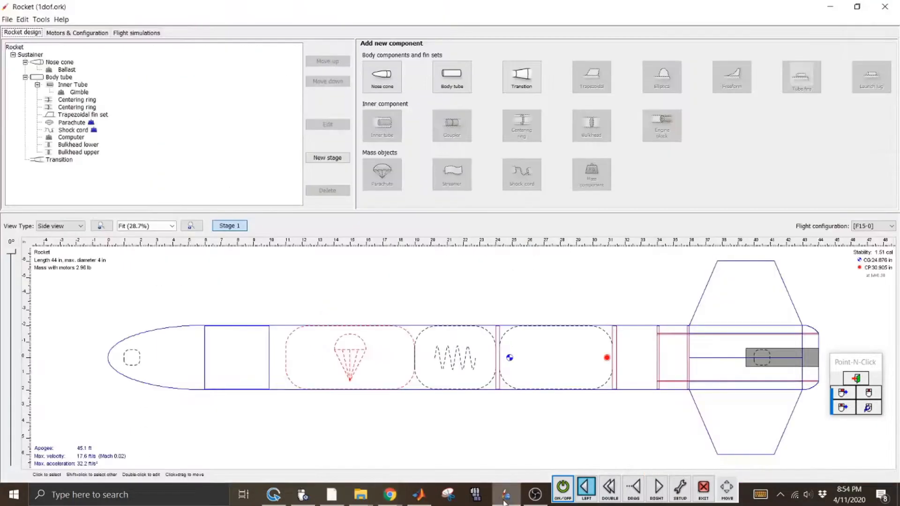
pyautogui.click(830, 6)
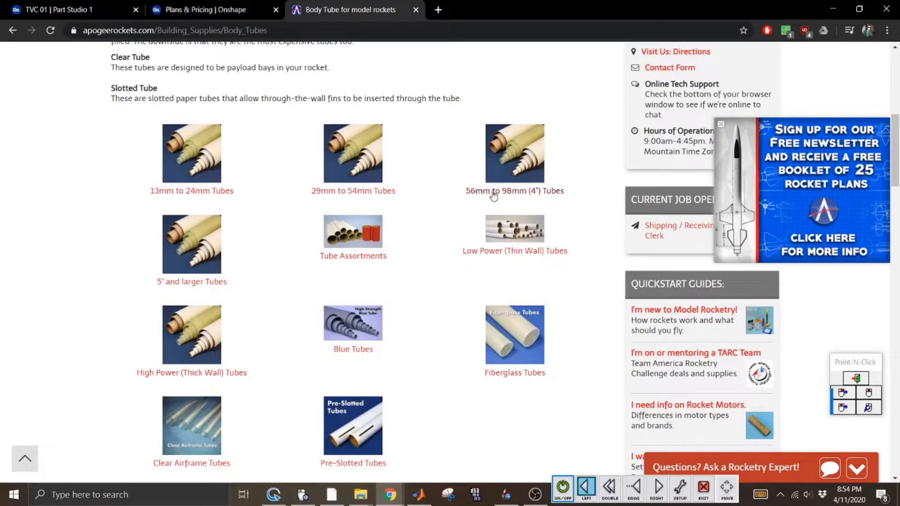
pyautogui.click(523, 191)
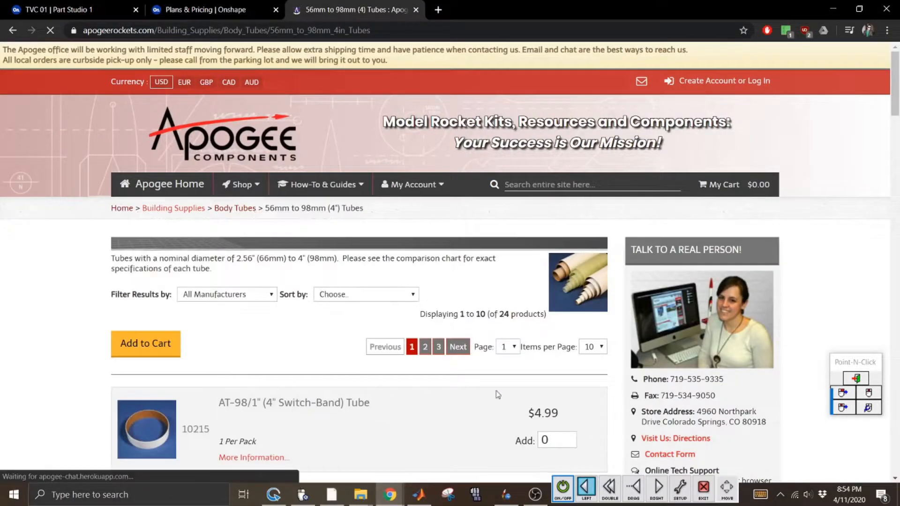
pyautogui.click(425, 348)
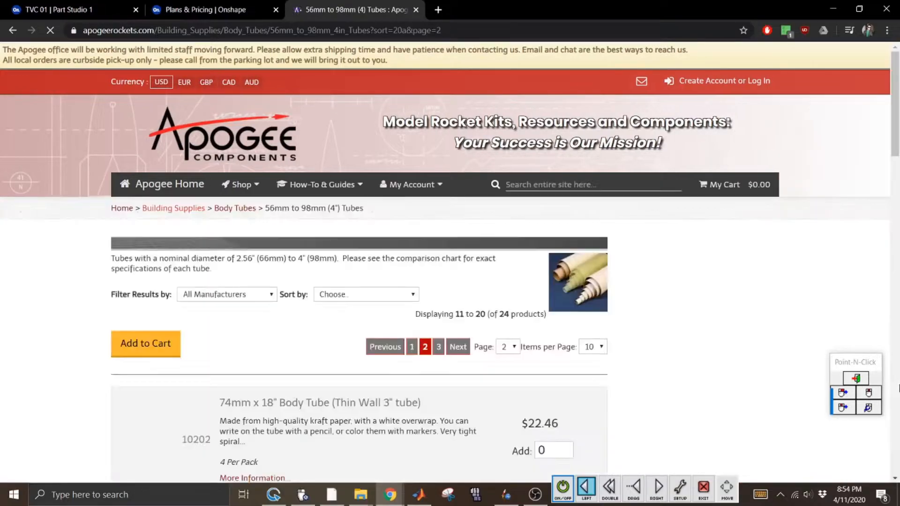
pyautogui.scroll(-7, 648, 395)
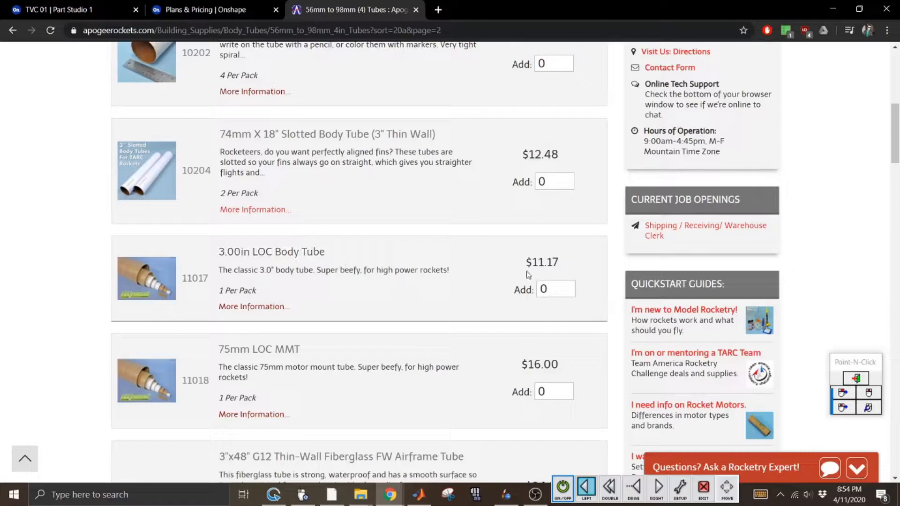
pyautogui.click(253, 254)
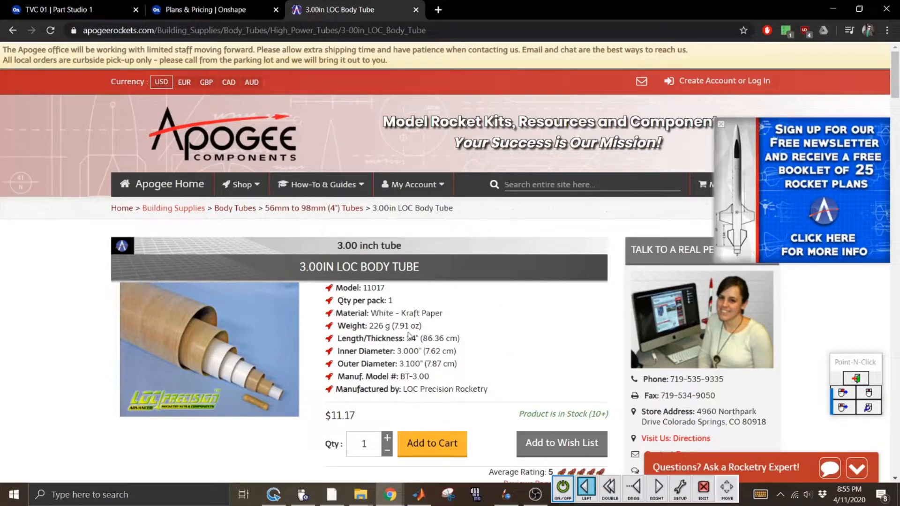
pyautogui.click(836, 8)
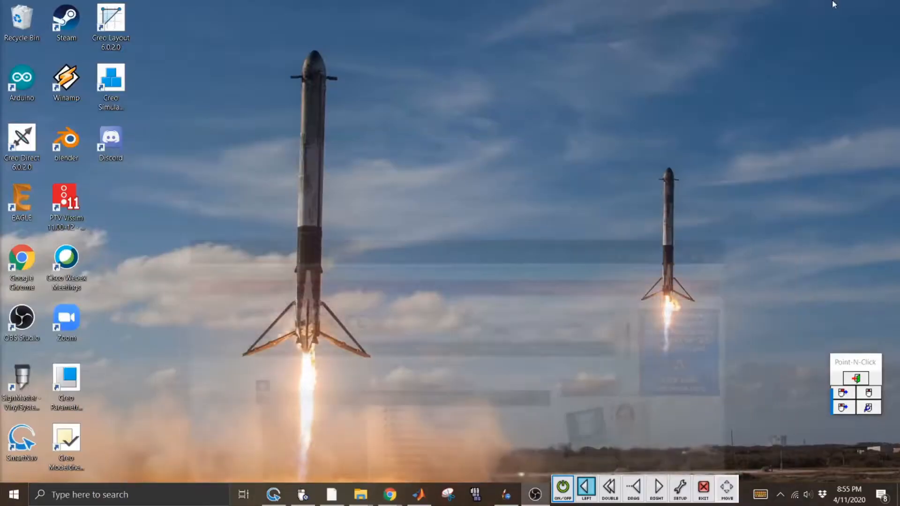
pyautogui.moveTo(396, 498)
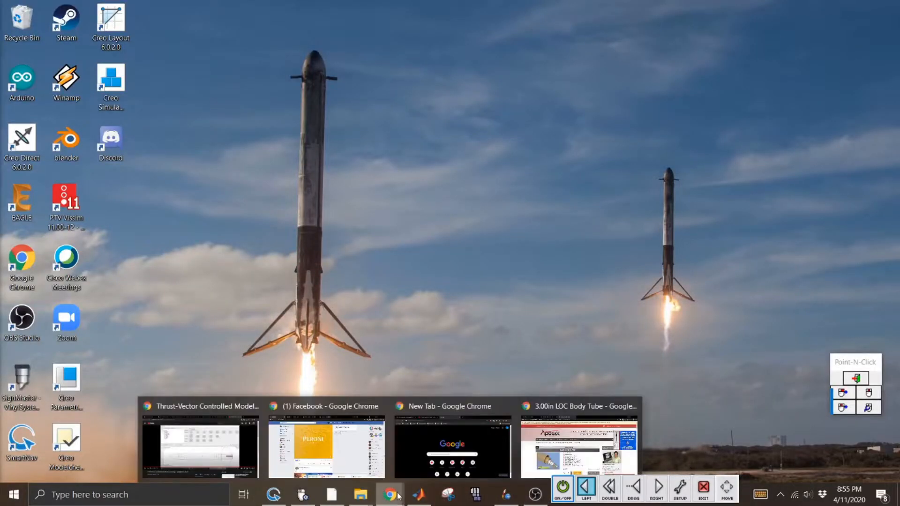
pyautogui.click(578, 445)
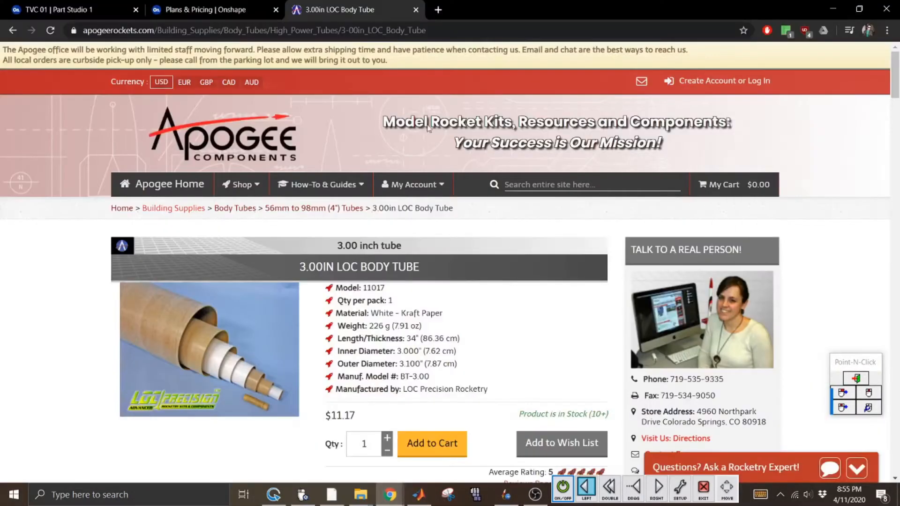
# Close the Plans & Pricing page and open the on-screen keyboard over the TVC 01 part studio, clear of the planes' centre
pyautogui.click(186, 5)
pyautogui.click(78, 9)
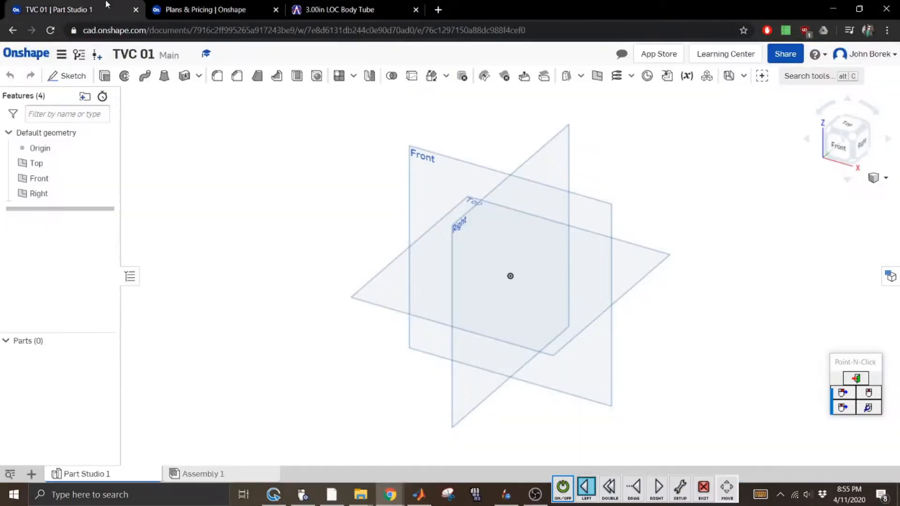
pyautogui.click(275, 10)
pyautogui.click(761, 495)
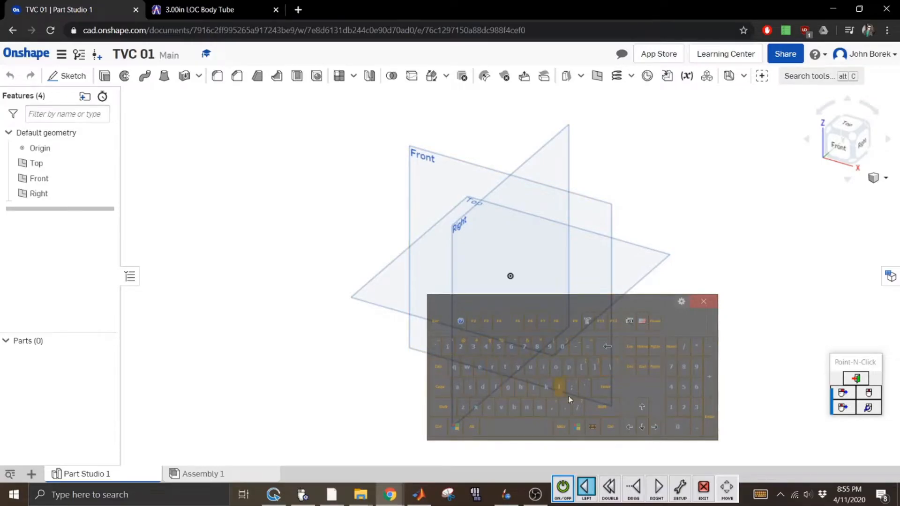
pyautogui.moveTo(703, 327); pyautogui.dragTo(395, 342)
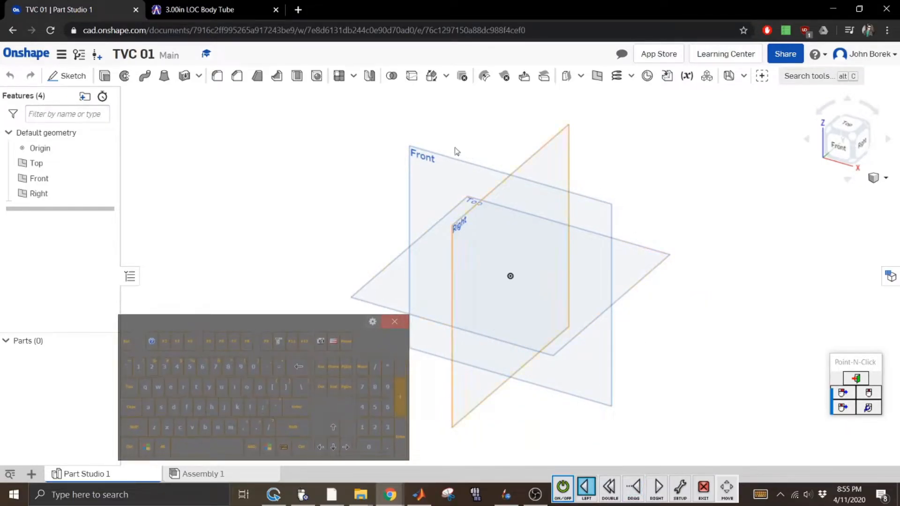
# Sketch two concentric circles centred on the origin on the Top plane, the outer one about 2.85 in in diameter
pyautogui.click(387, 274)
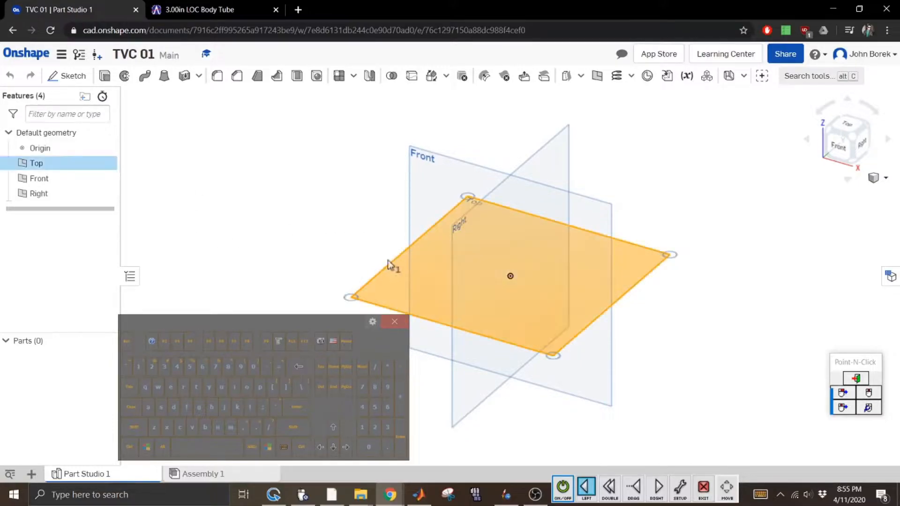
pyautogui.click(54, 80)
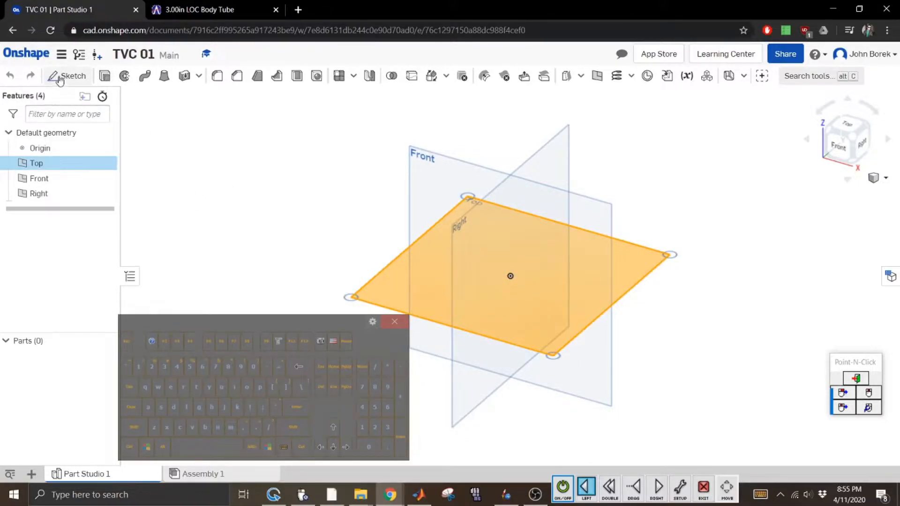
pyautogui.click(860, 129)
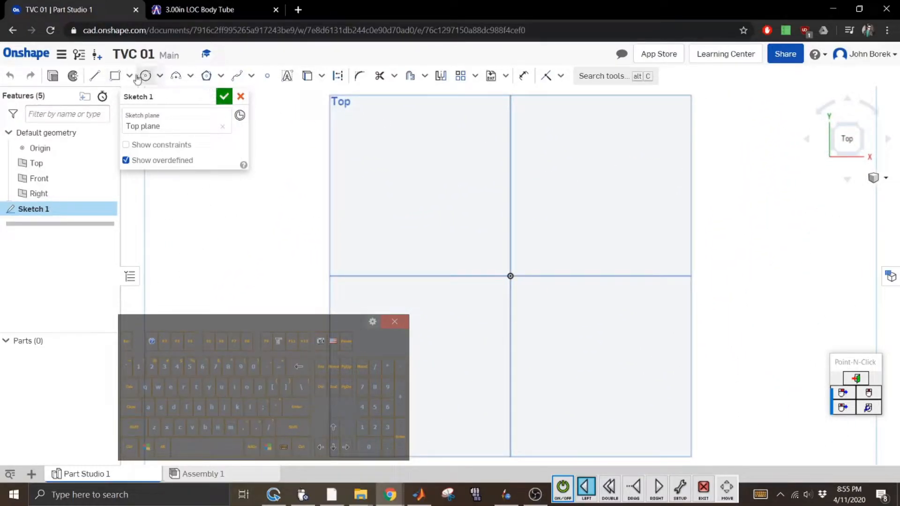
pyautogui.click(146, 78)
pyautogui.click(510, 276)
pyautogui.click(571, 225)
pyautogui.click(510, 276)
pyautogui.click(577, 222)
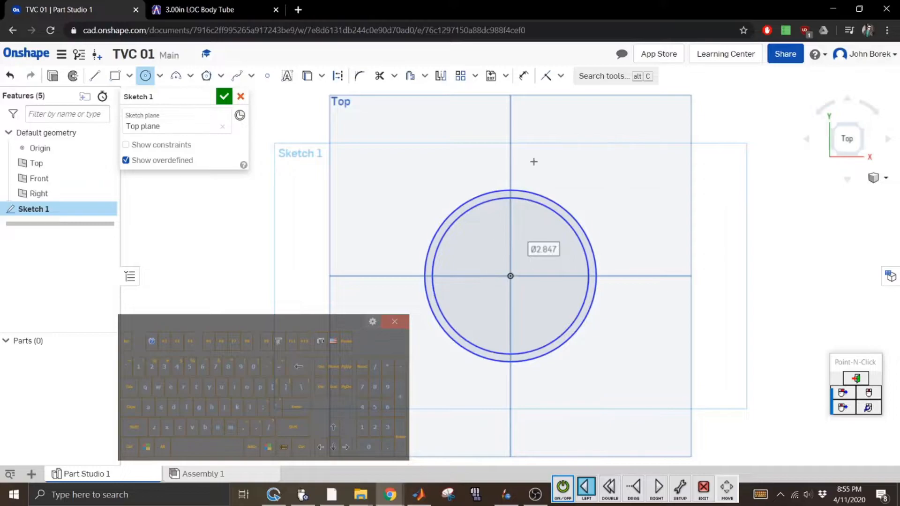
# Dimension the outer circle of the tube sketch with a diameter of 3.1 in
pyautogui.click(568, 484)
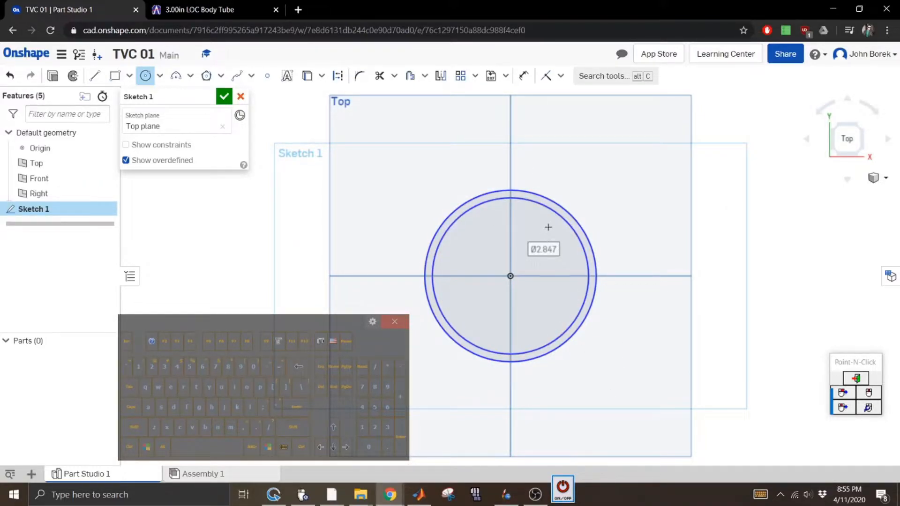
pyautogui.click(563, 487)
pyautogui.click(520, 78)
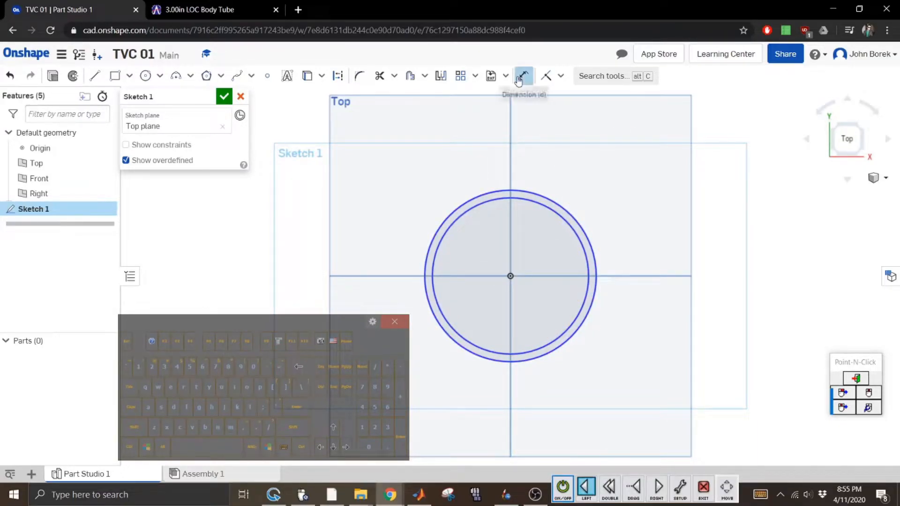
pyautogui.click(582, 227)
pyautogui.click(607, 191)
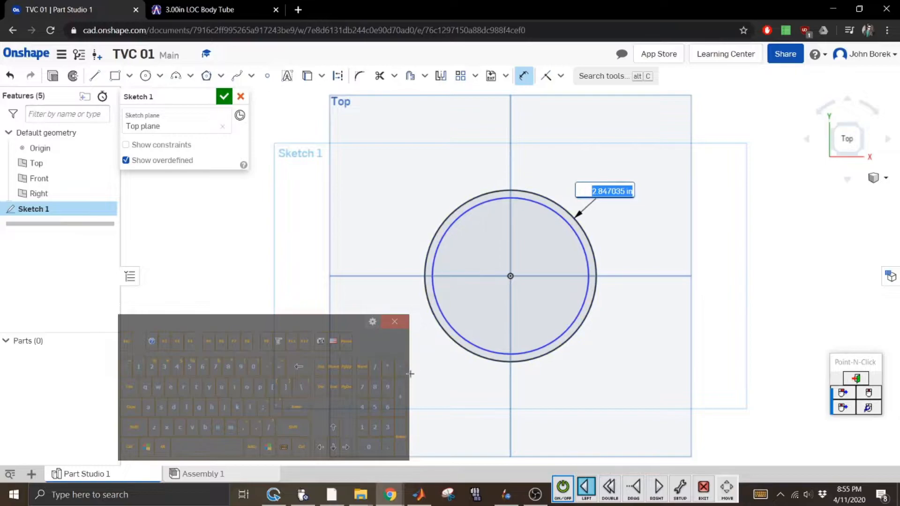
pyautogui.click(392, 428)
pyautogui.click(363, 428)
pyautogui.click(299, 407)
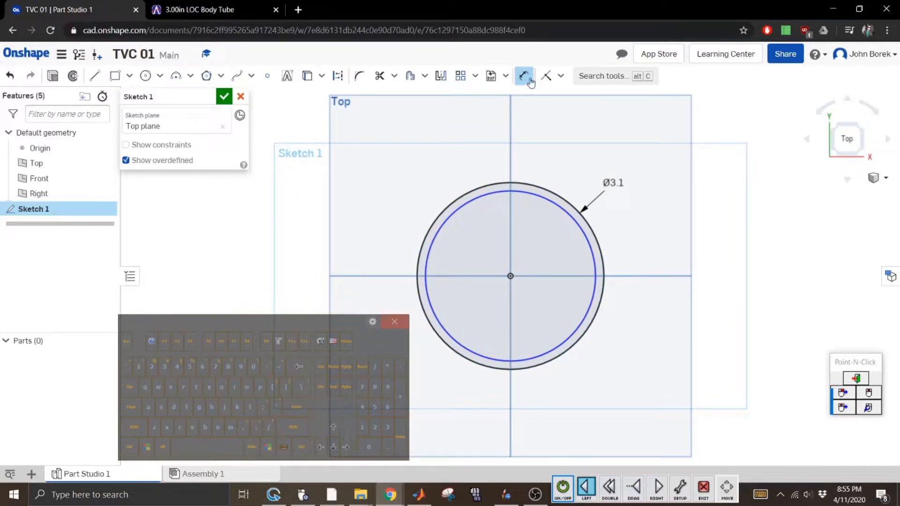
# Dimension the inner circle of the tube sketch with a diameter of 3 in
pyautogui.click(530, 81)
pyautogui.click(552, 207)
pyautogui.click(387, 427)
pyautogui.click(291, 411)
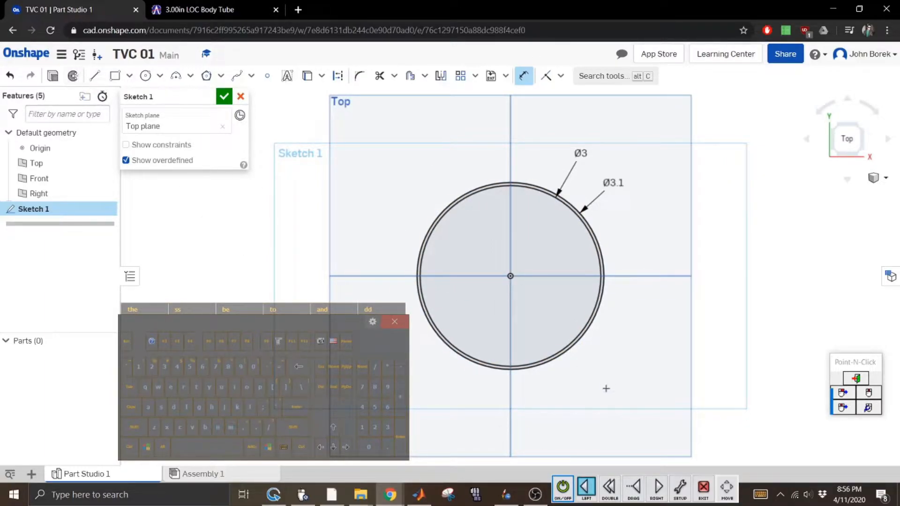
pyautogui.click(562, 488)
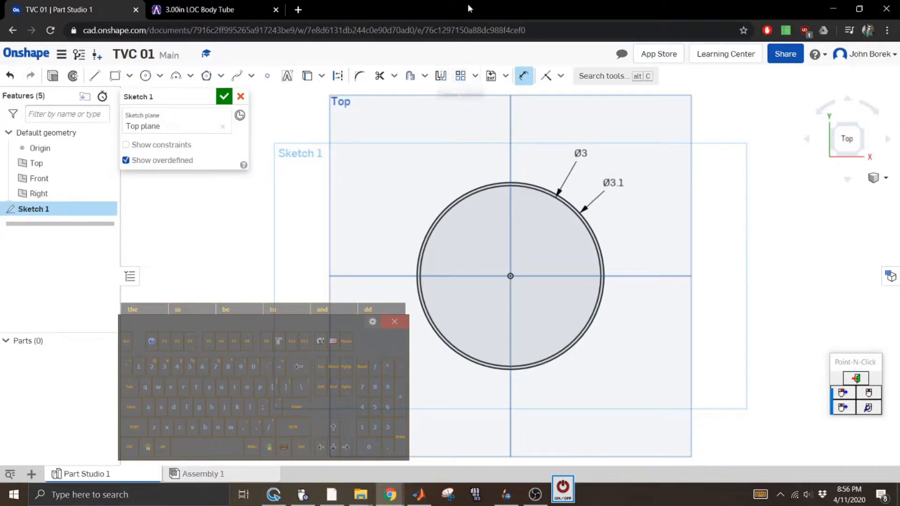
pyautogui.click(529, 76)
pyautogui.click(568, 500)
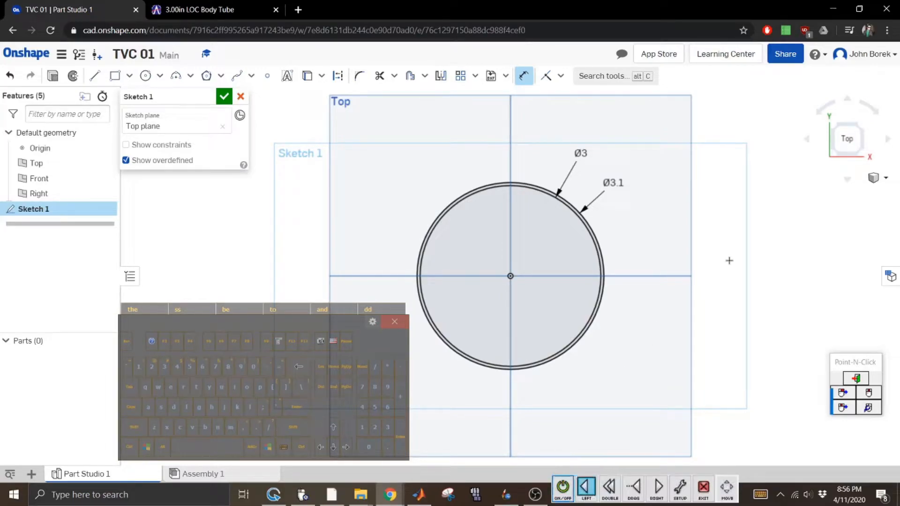
# Finish the two-circle sketch and start a new solid Extrude from its ring-shaped region
pyautogui.click(864, 163)
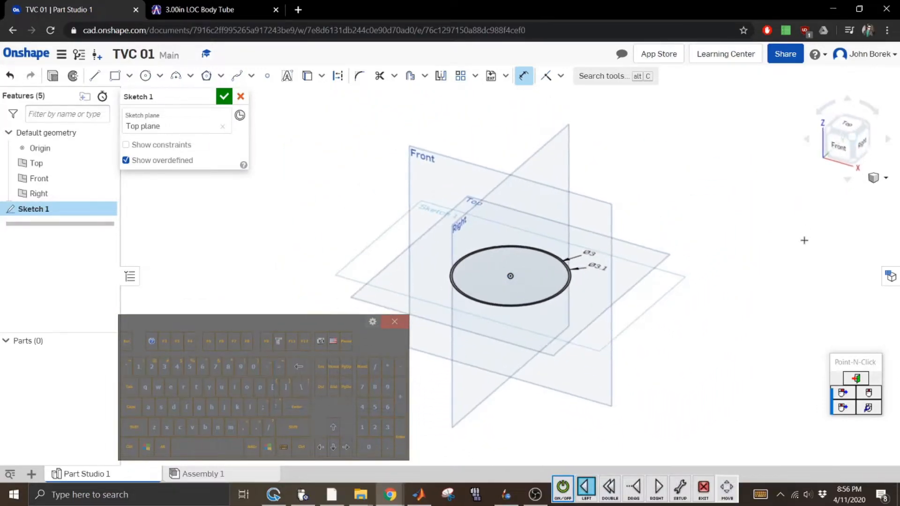
pyautogui.click(224, 96)
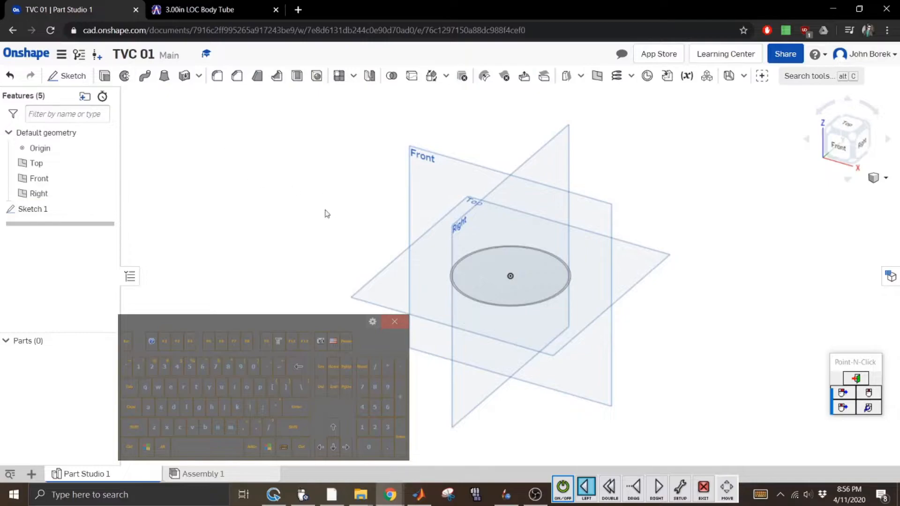
pyautogui.click(39, 209)
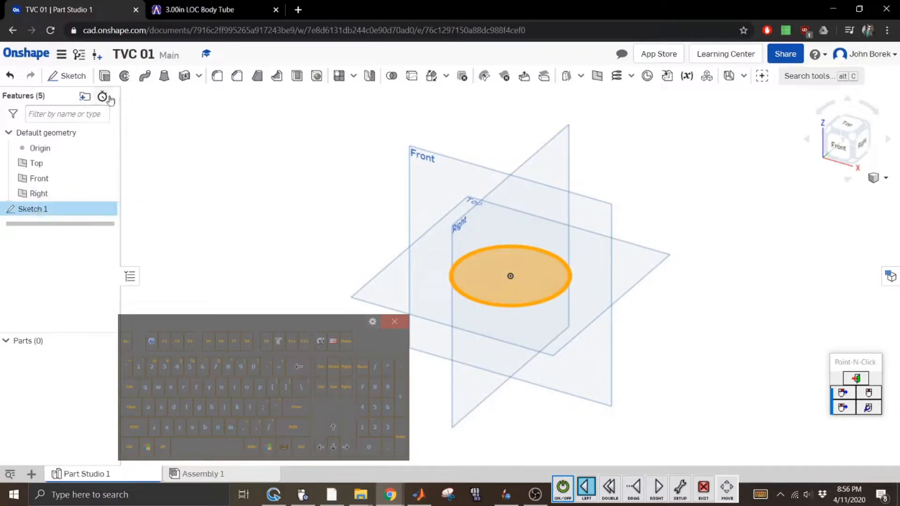
pyautogui.click(105, 75)
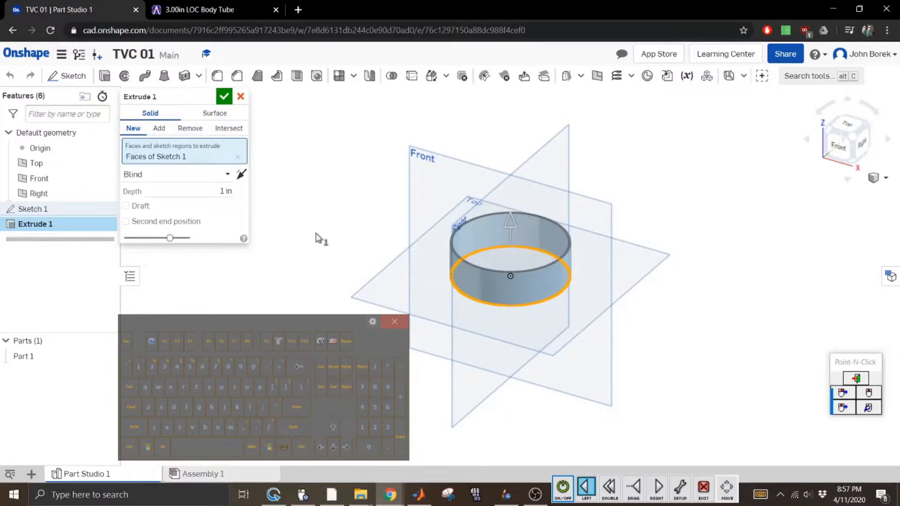
pyautogui.click(220, 174)
pyautogui.click(169, 207)
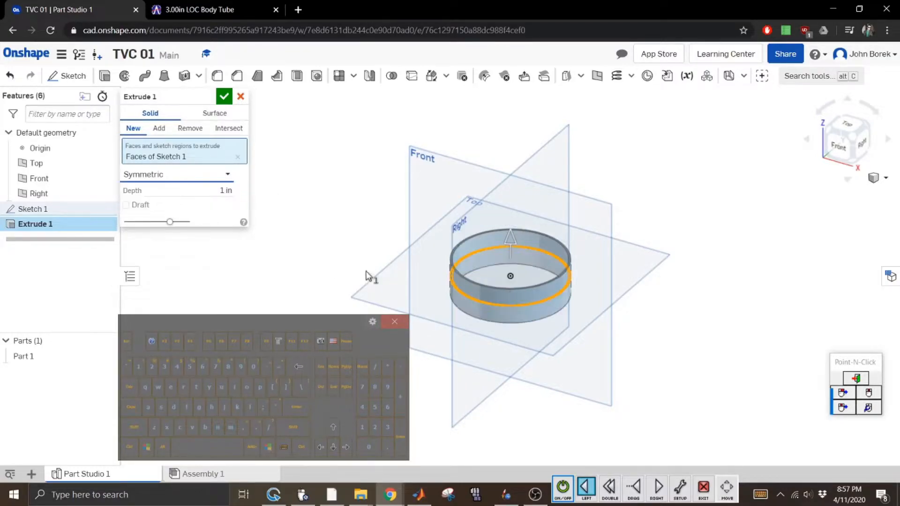
pyautogui.click(223, 175)
pyautogui.click(159, 191)
# Extrude the ring-shaped sketch region as a blind solid with a depth of 10 in
pyautogui.click(190, 194)
pyautogui.click(361, 431)
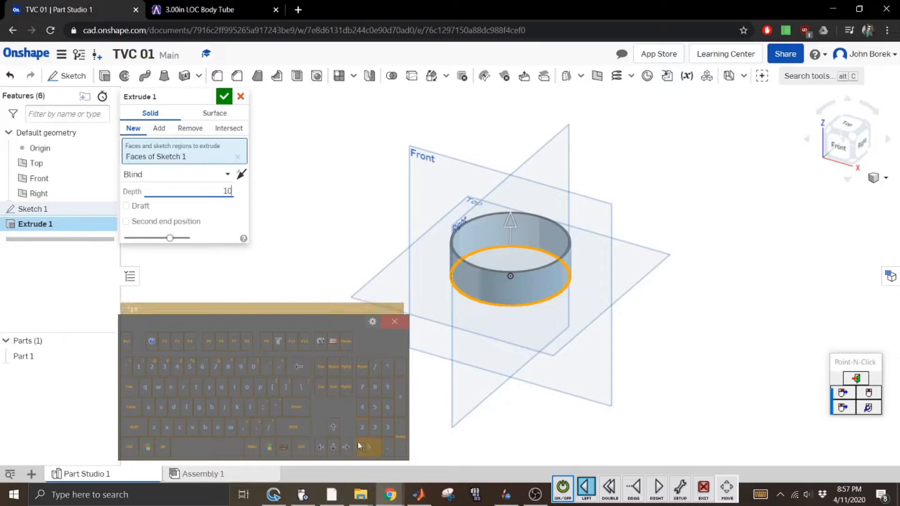
pyautogui.write('0')
pyautogui.click(297, 409)
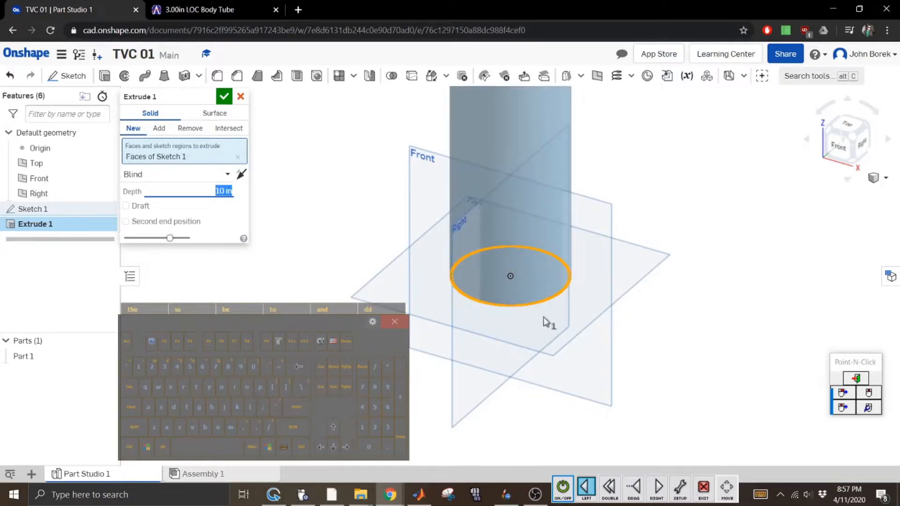
pyautogui.click(224, 96)
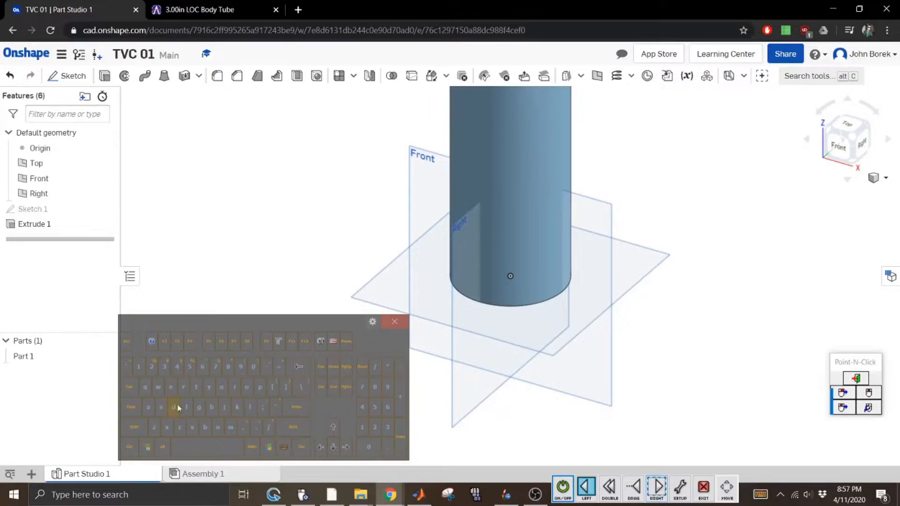
# Rename the extruded tube part as "motor tube"
pyautogui.rightClick(29, 359)
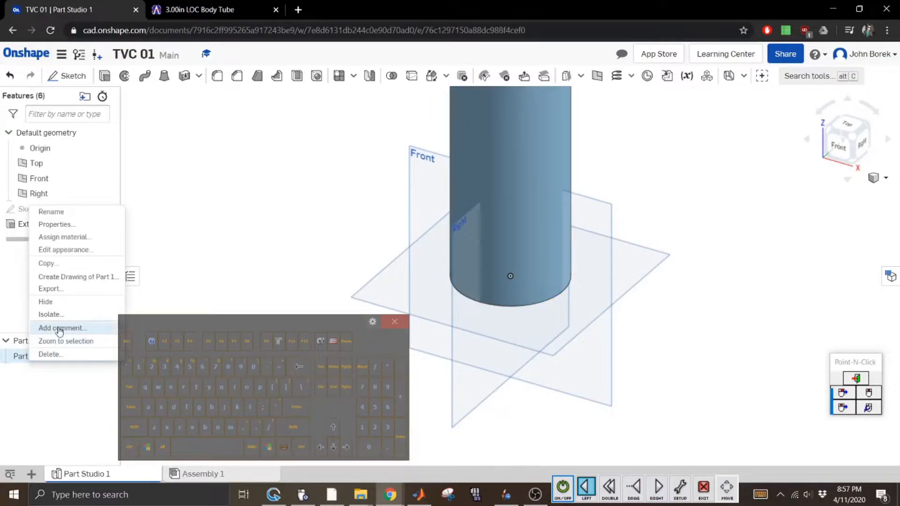
pyautogui.click(61, 211)
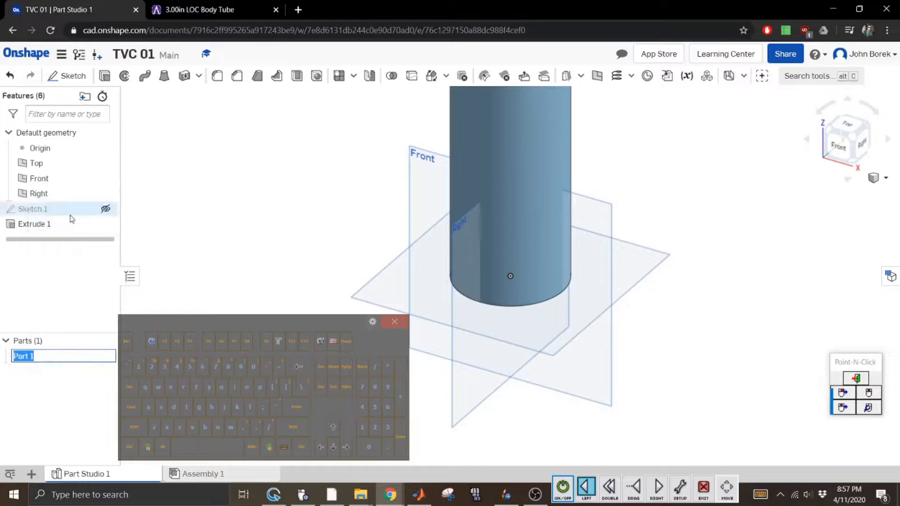
pyautogui.click(228, 428)
pyautogui.click(246, 387)
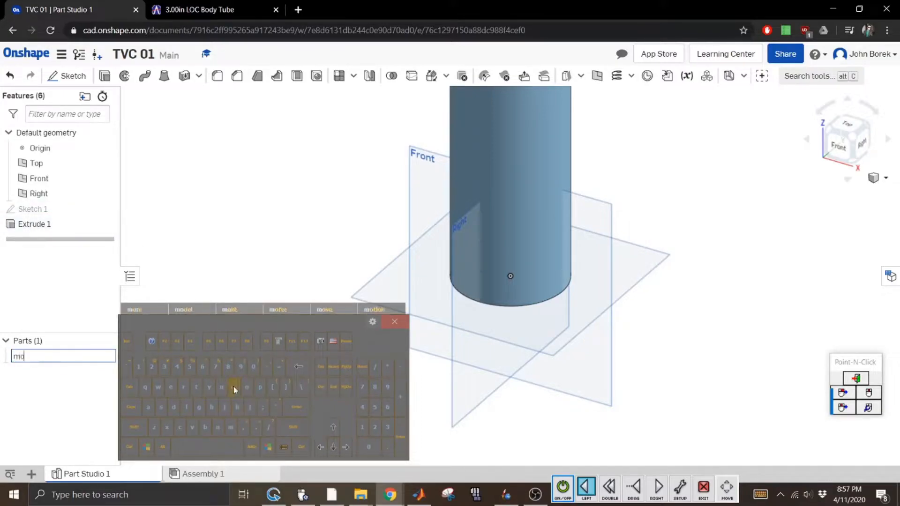
pyautogui.click(191, 311)
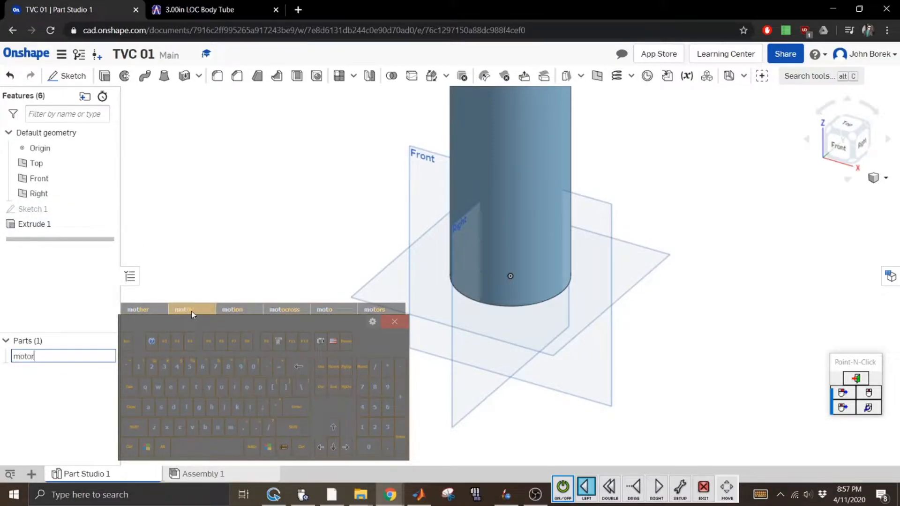
pyautogui.click(196, 387)
pyautogui.click(223, 387)
pyautogui.click(171, 389)
pyautogui.click(297, 408)
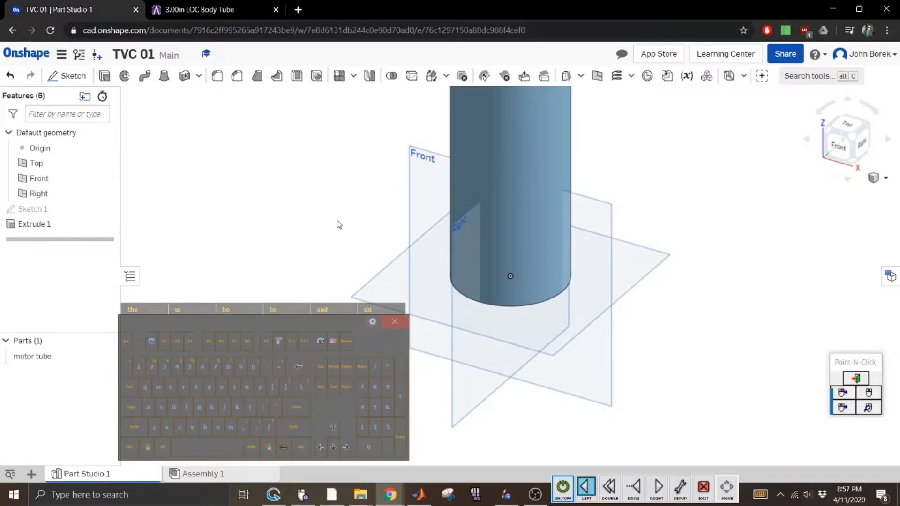
# Hide the motor tube and start a new sketch on the Top plane
pyautogui.click(856, 150)
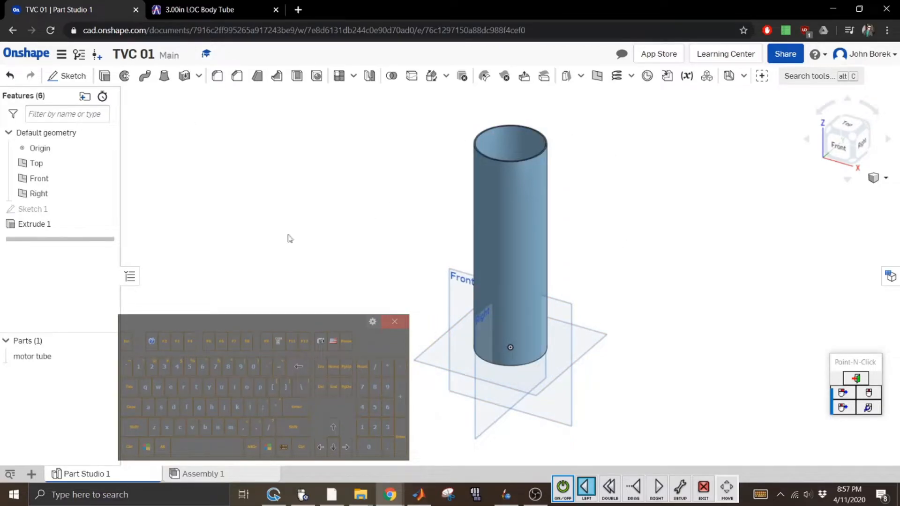
pyautogui.click(105, 357)
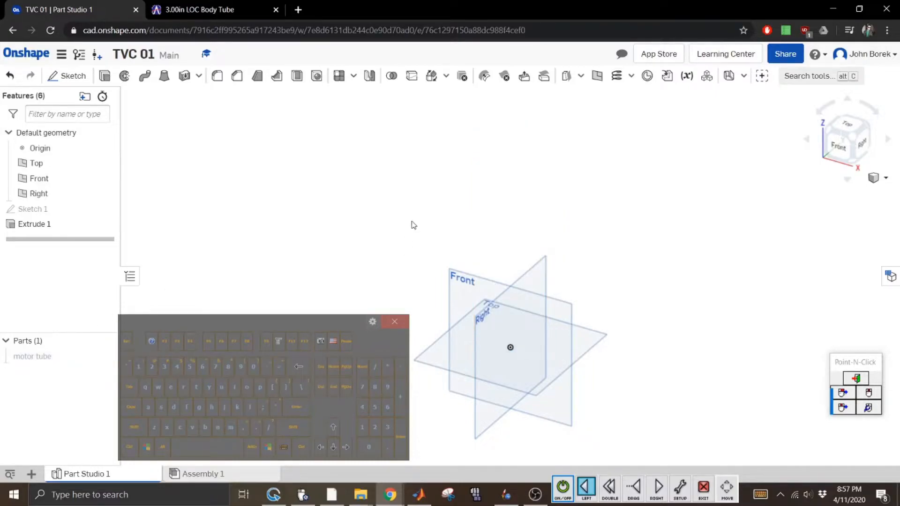
pyautogui.click(435, 353)
pyautogui.click(67, 75)
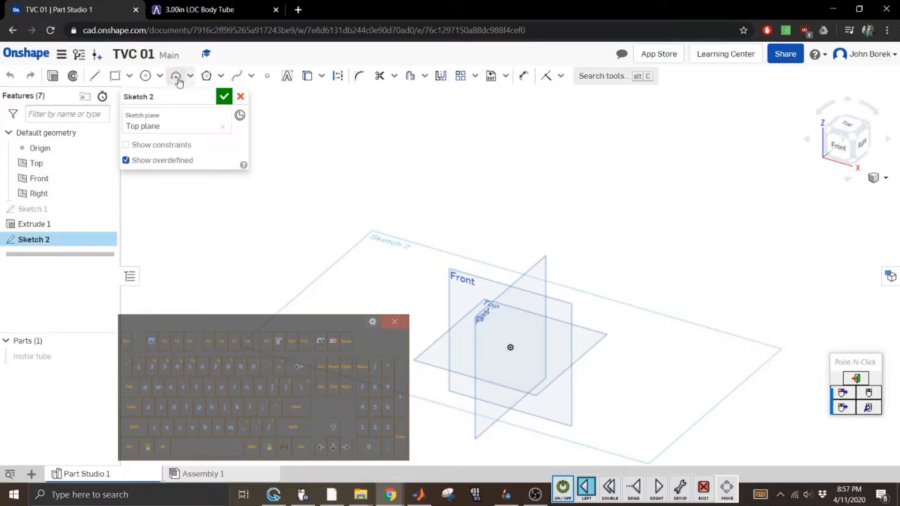
# Sketch two concentric circles centred on the origin, the outer one about 3.2 in in diameter
pyautogui.click(146, 75)
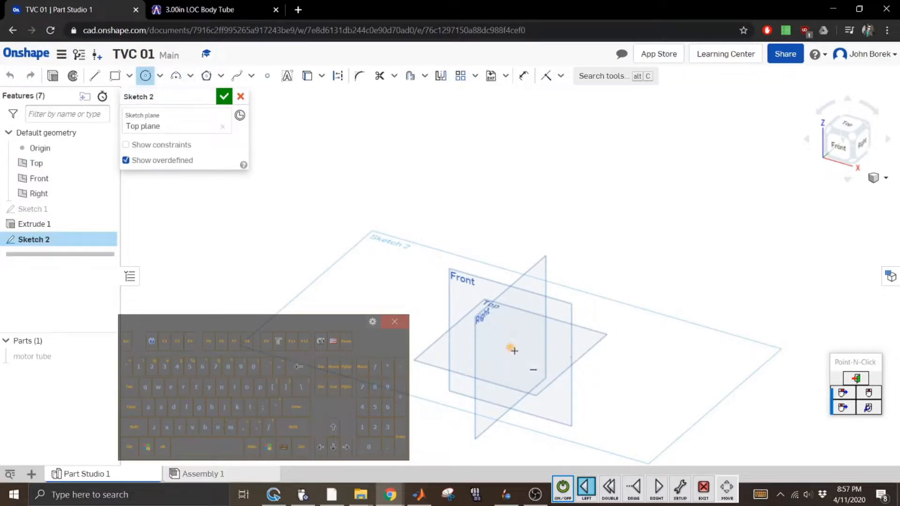
pyautogui.click(508, 347)
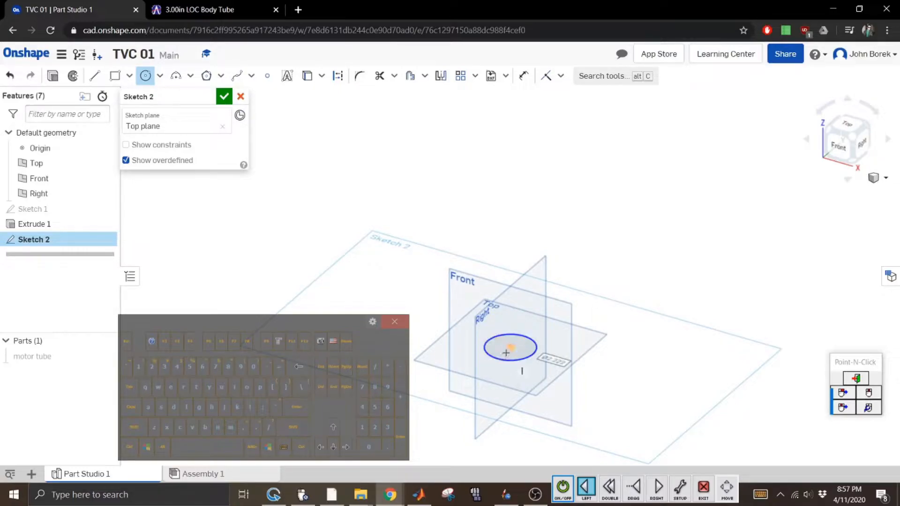
pyautogui.click(528, 365)
pyautogui.click(510, 348)
pyautogui.click(540, 364)
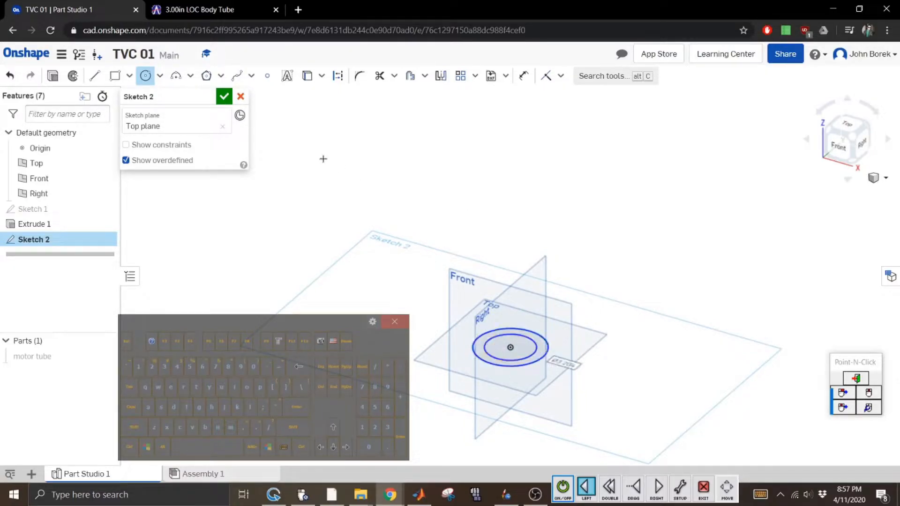
# Dimension the outer circle of the new sketch with a diameter of 3.9 in
pyautogui.click(523, 75)
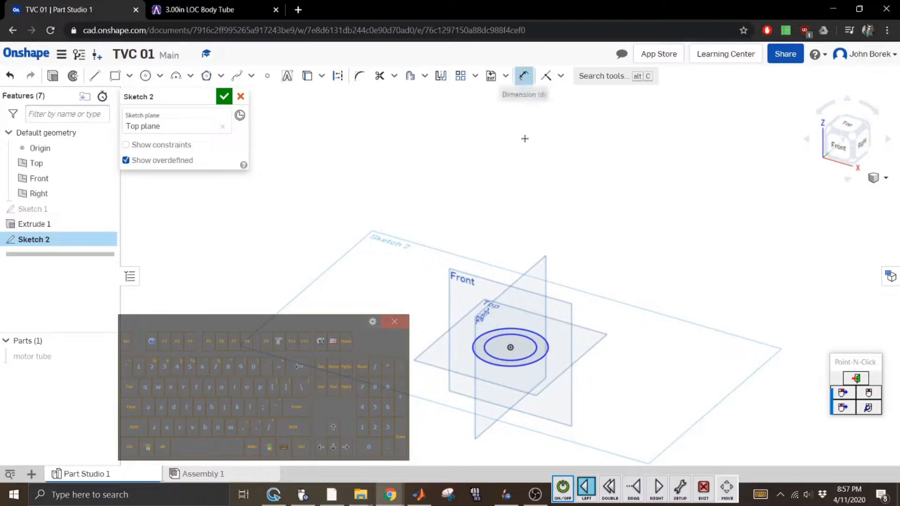
pyautogui.click(547, 347)
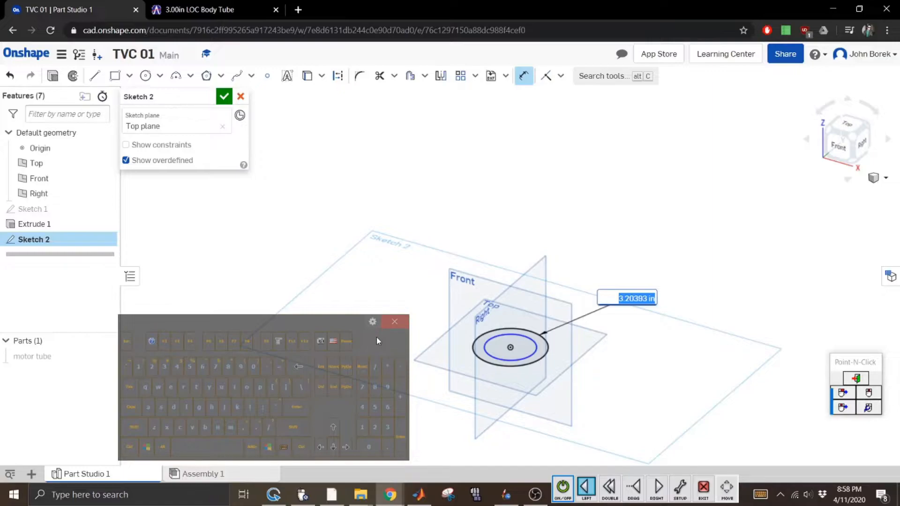
pyautogui.click(385, 426)
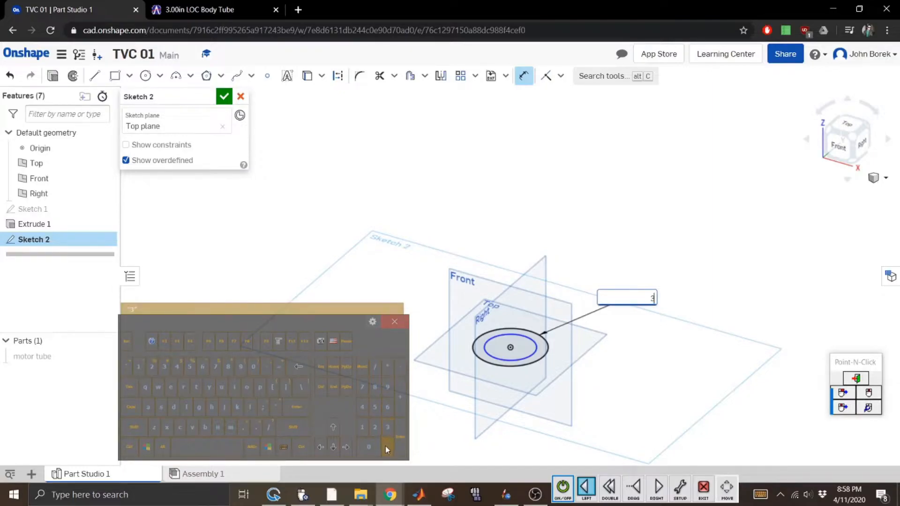
pyautogui.click(385, 389)
pyautogui.click(305, 407)
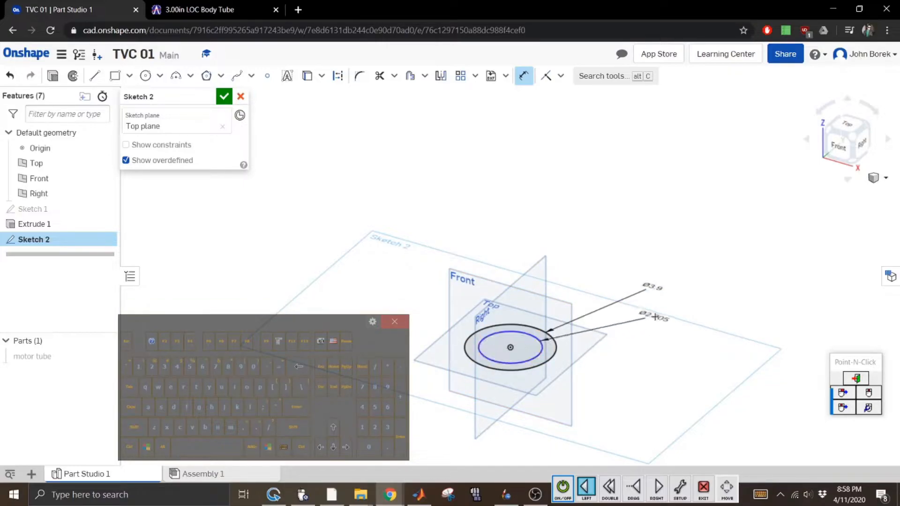
# Dimension the inner circle of the new sketch with a diameter of 3.1 in
pyautogui.click(655, 315)
pyautogui.click(385, 428)
pyautogui.click(388, 447)
pyautogui.click(365, 427)
pyautogui.click(297, 407)
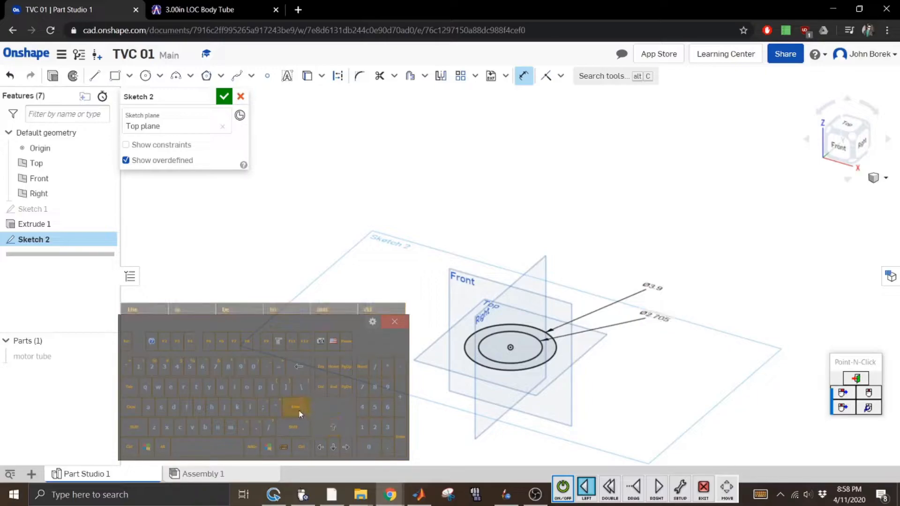
# Finish the sketch and extrude its ring-shaped region as a new solid with a blind depth of 0.125 in
pyautogui.click(224, 96)
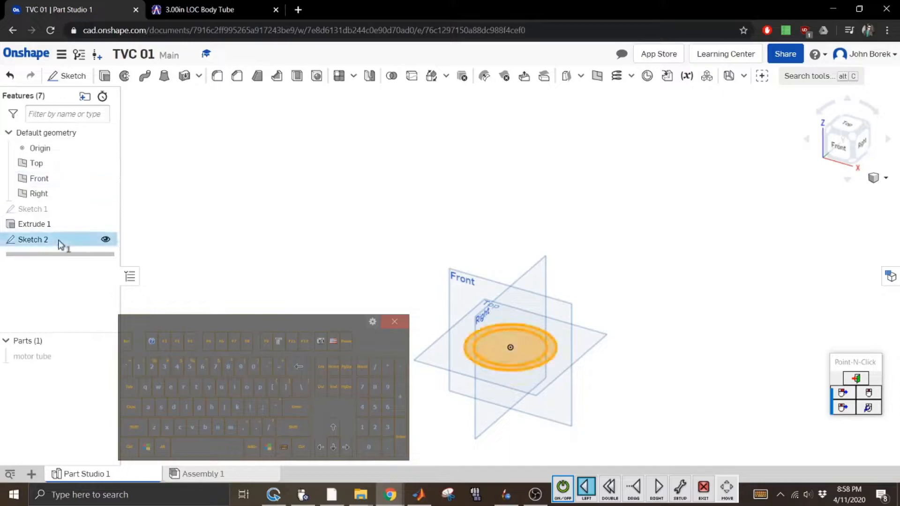
pyautogui.click(105, 76)
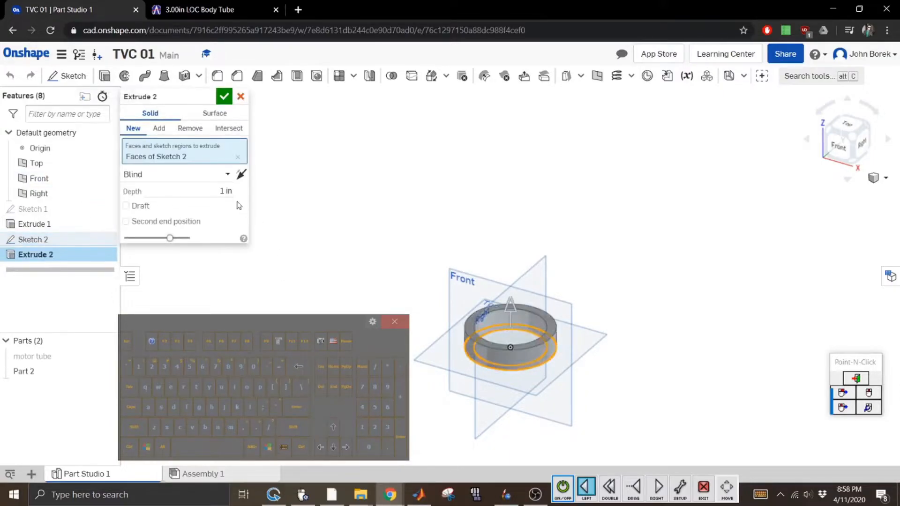
pyautogui.click(188, 190)
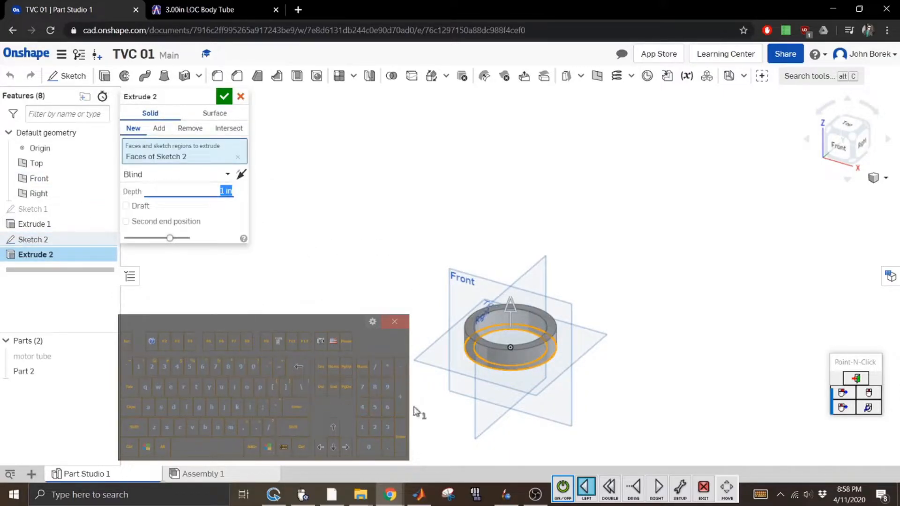
pyautogui.click(363, 427)
pyautogui.click(375, 428)
pyautogui.click(374, 407)
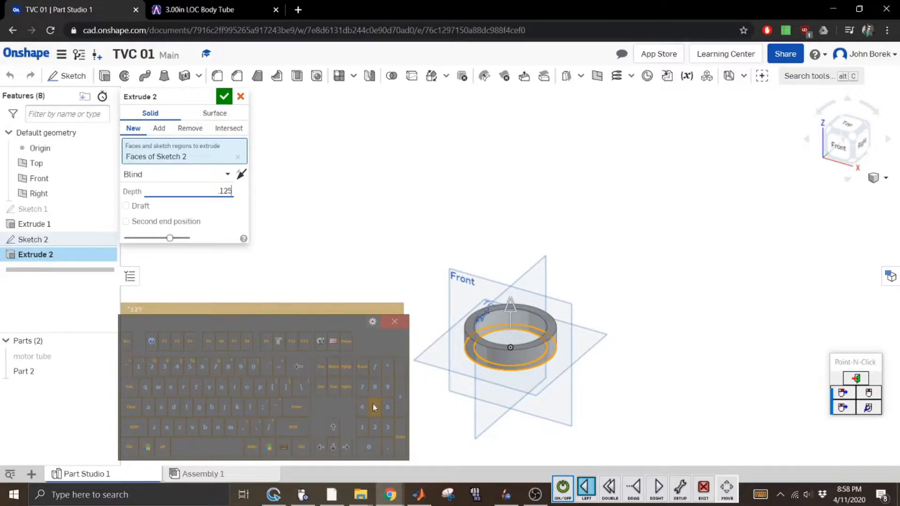
pyautogui.click(300, 407)
pyautogui.click(224, 96)
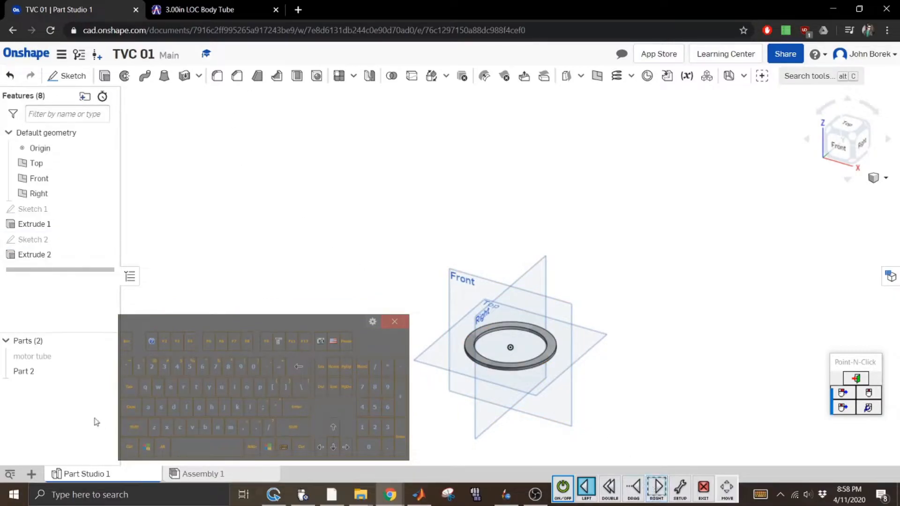
# Rename the thin extruded ring part as "centering ring"
pyautogui.rightClick(28, 373)
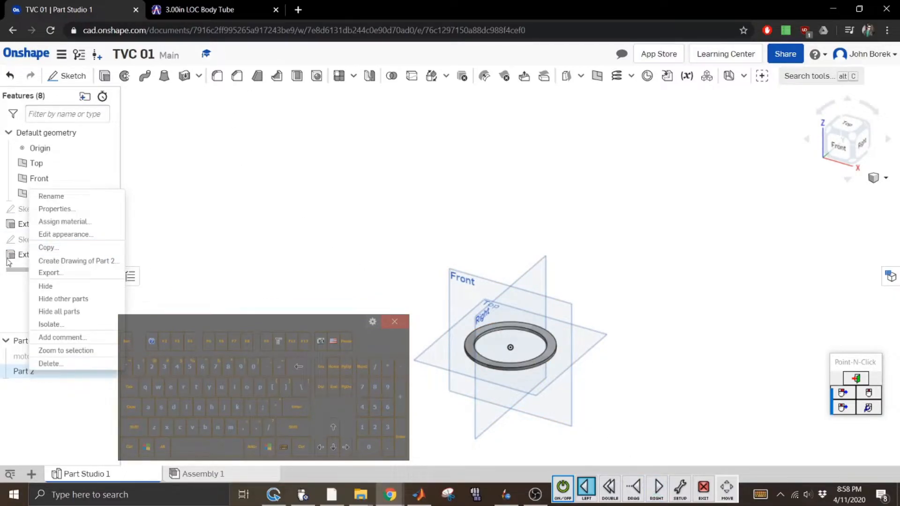
pyautogui.click(82, 201)
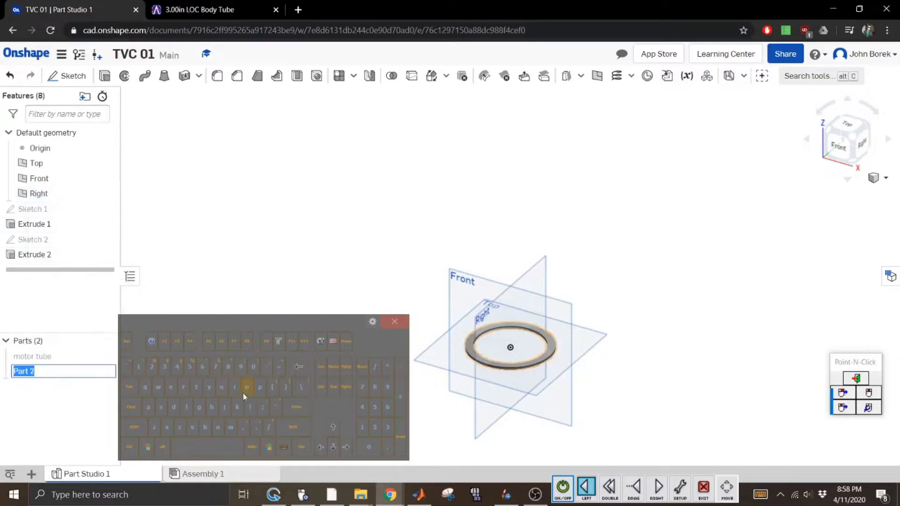
pyautogui.click(178, 427)
pyautogui.click(171, 391)
pyautogui.click(217, 427)
pyautogui.click(190, 311)
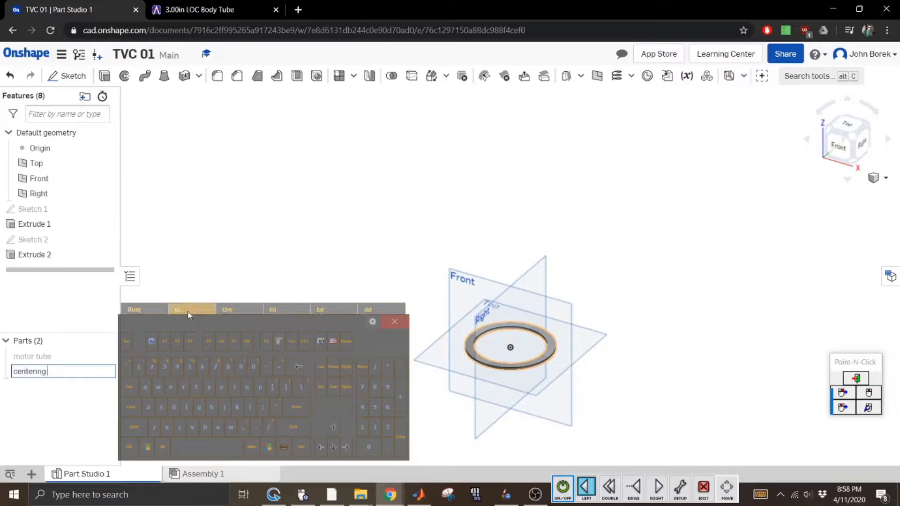
pyautogui.click(183, 388)
pyautogui.click(142, 311)
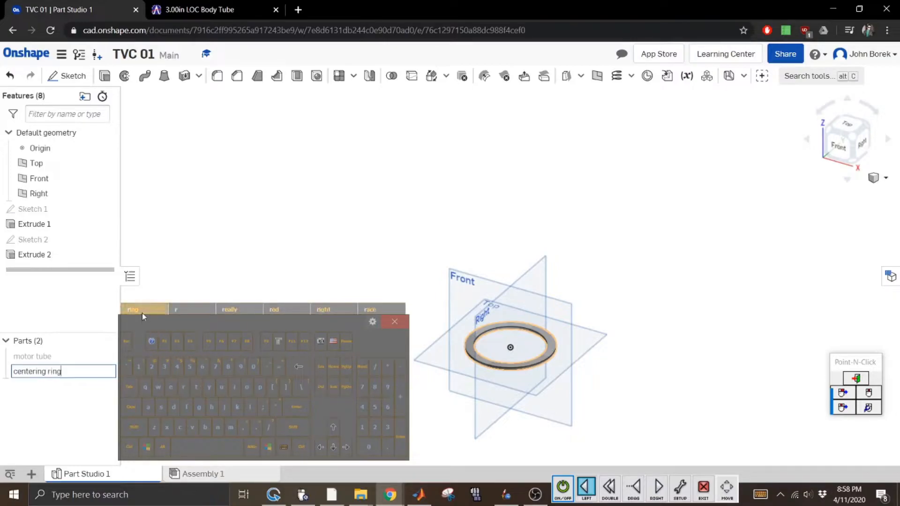
pyautogui.click(298, 411)
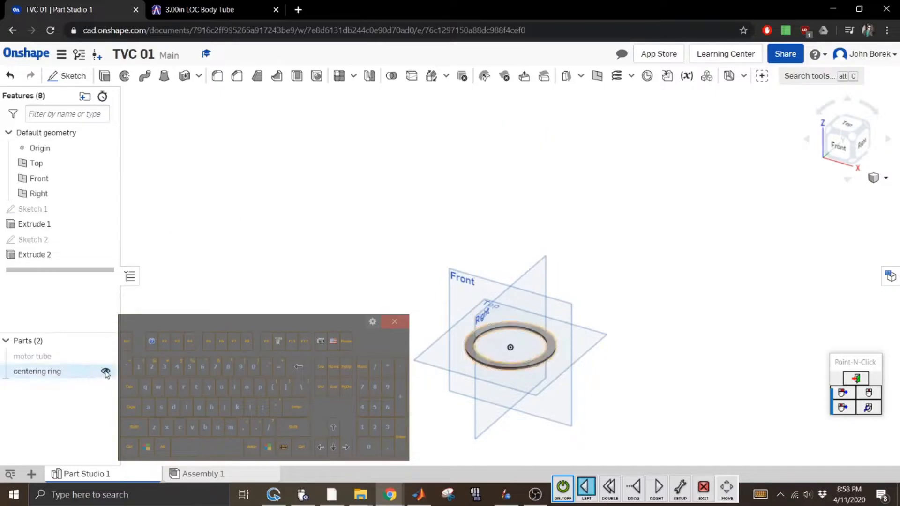
# Hide the centering ring and start another sketch on the Top plane, viewed from the top
pyautogui.click(105, 370)
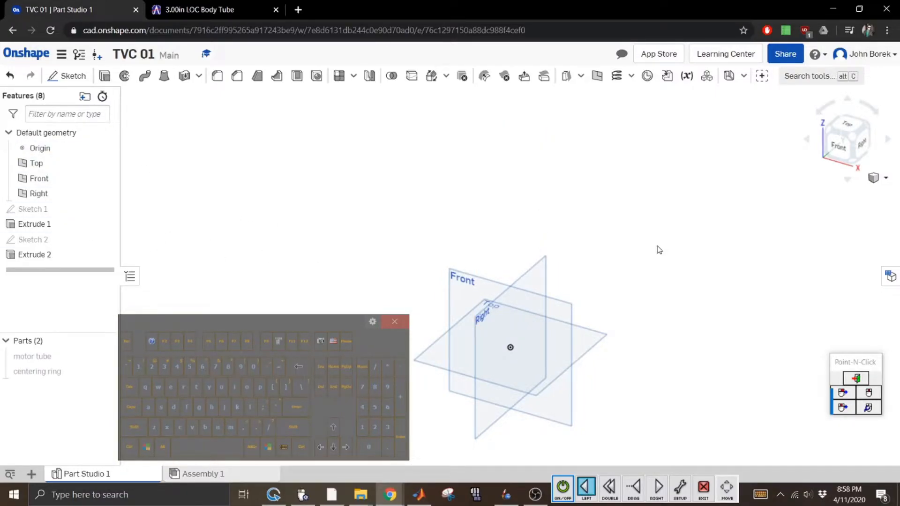
pyautogui.click(583, 336)
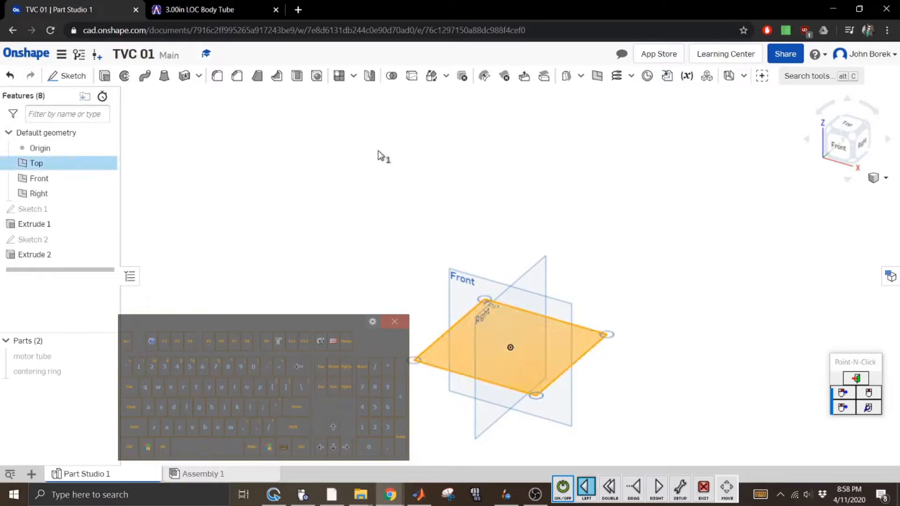
pyautogui.click(67, 76)
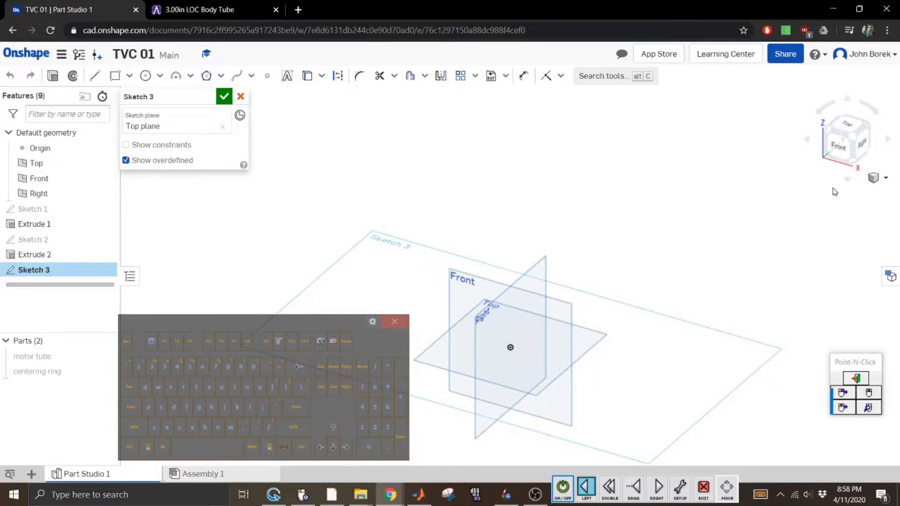
pyautogui.click(847, 125)
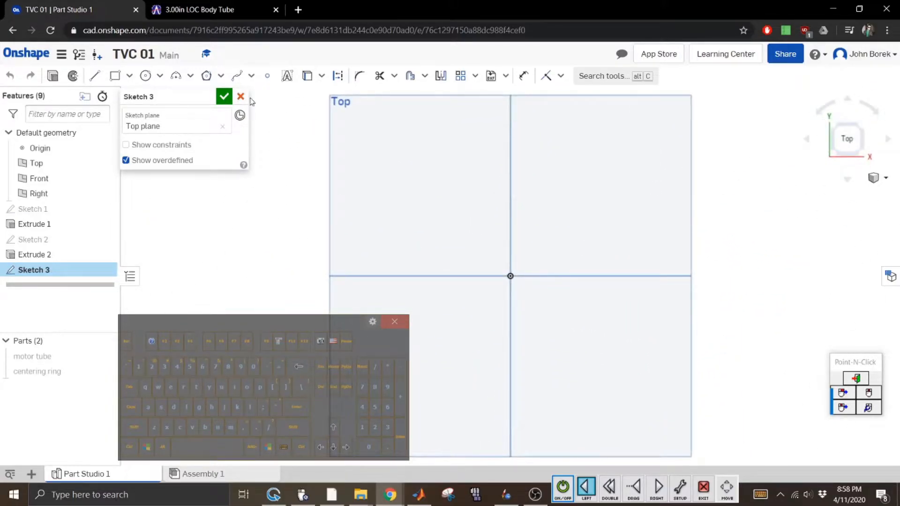
# Sketch a circle centred on the origin, about 2.18 in in diameter
pyautogui.click(145, 75)
pyautogui.click(510, 275)
pyautogui.click(452, 237)
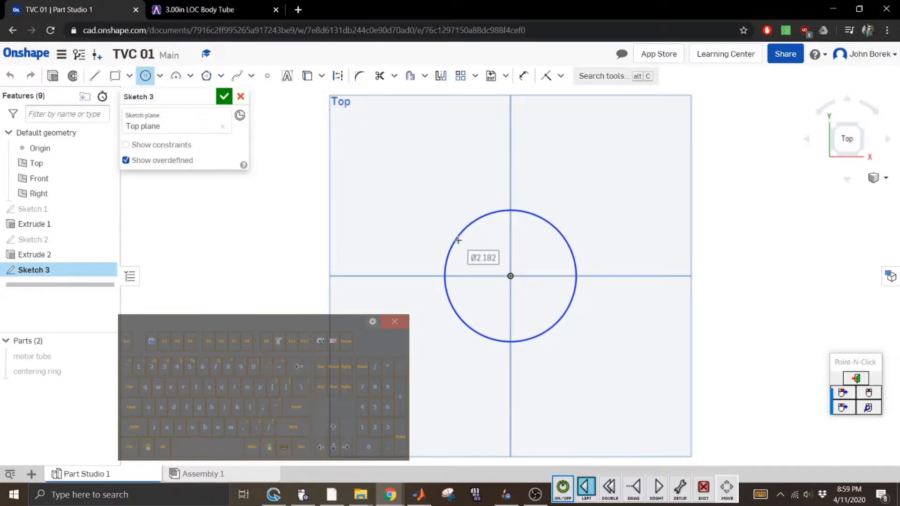
# Sketch a larger circle centred on the origin around the first one and set its diameter to 4 in
pyautogui.click(510, 276)
pyautogui.click(579, 221)
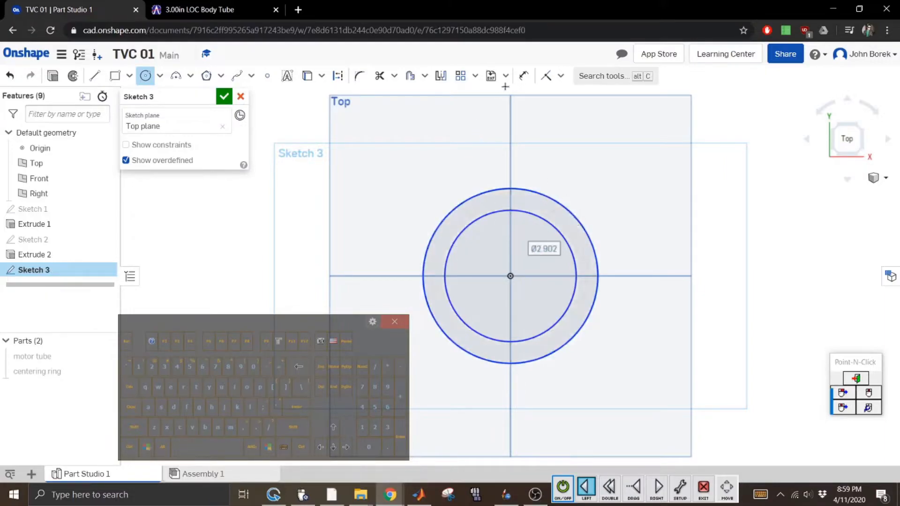
pyautogui.click(523, 76)
pyautogui.click(586, 229)
pyautogui.click(596, 190)
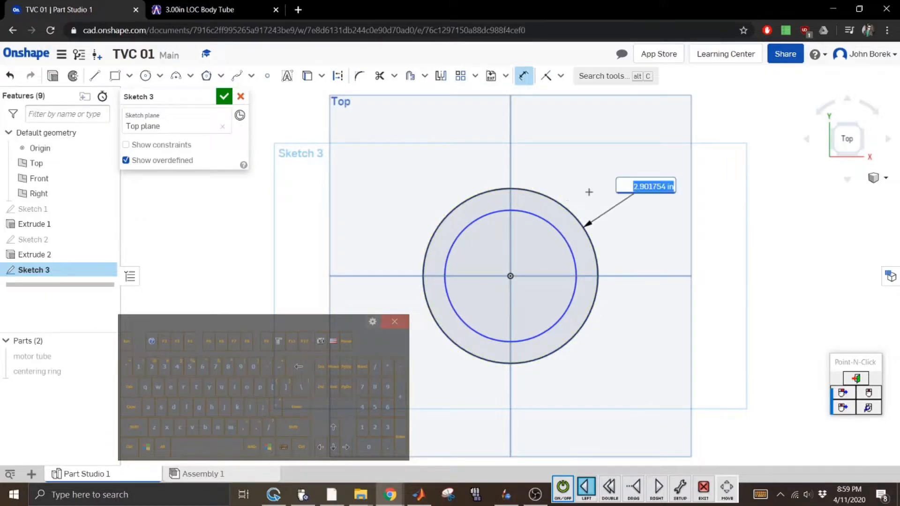
pyautogui.click(362, 405)
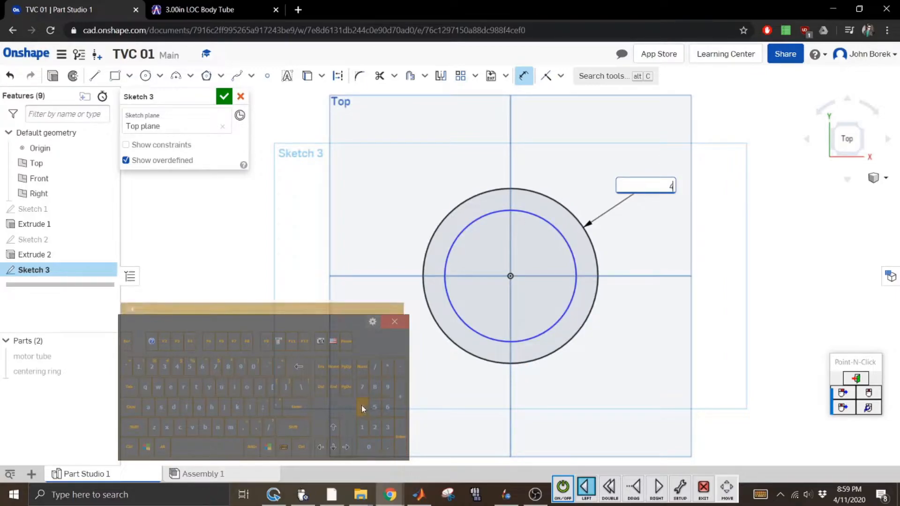
pyautogui.click(308, 406)
# Set the inner circle's diameter to 3.9 in and finish the sketch
pyautogui.click(586, 225)
pyautogui.click(646, 214)
pyautogui.click(389, 423)
pyautogui.click(388, 443)
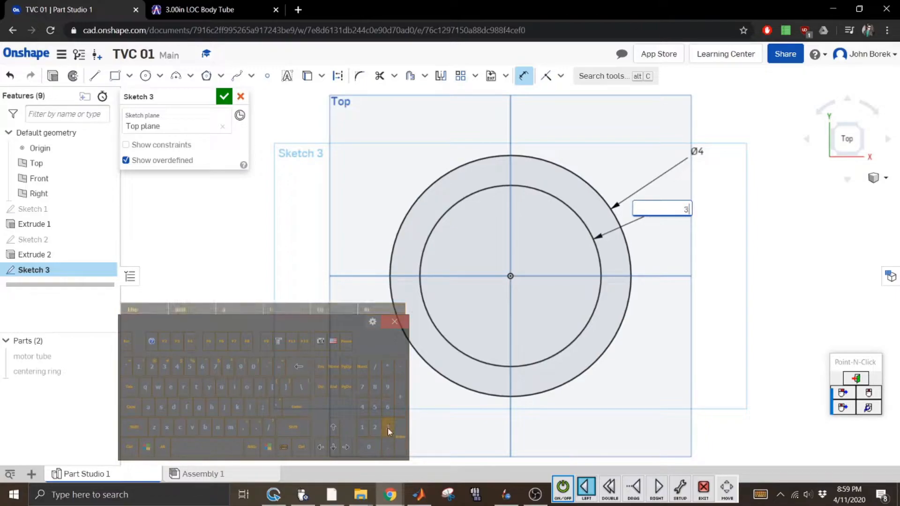
pyautogui.click(387, 390)
pyautogui.click(296, 410)
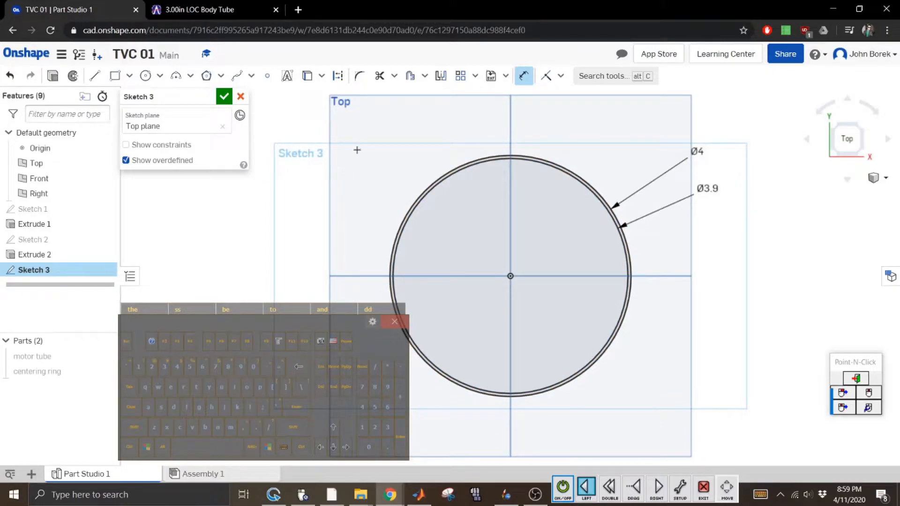
pyautogui.click(224, 97)
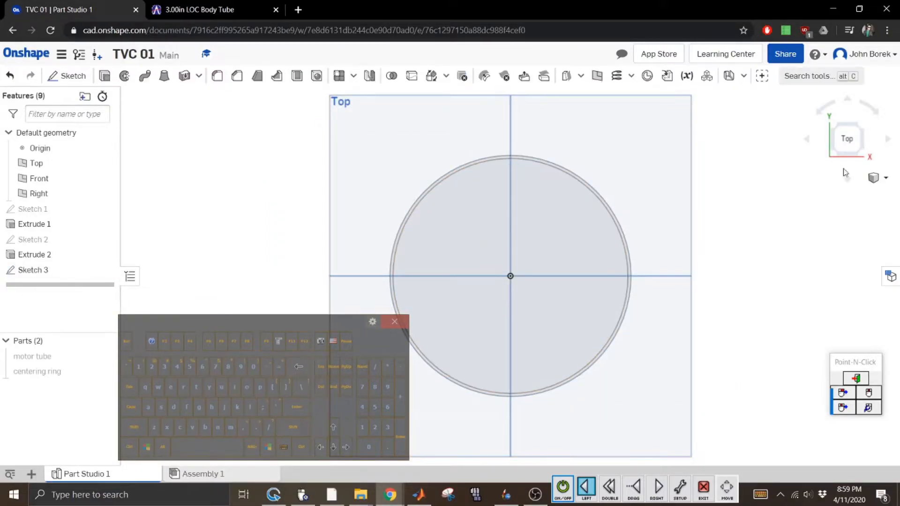
# Extrude the ring-shaped sketch region as a new solid with a blind depth of 34 in
pyautogui.click(863, 157)
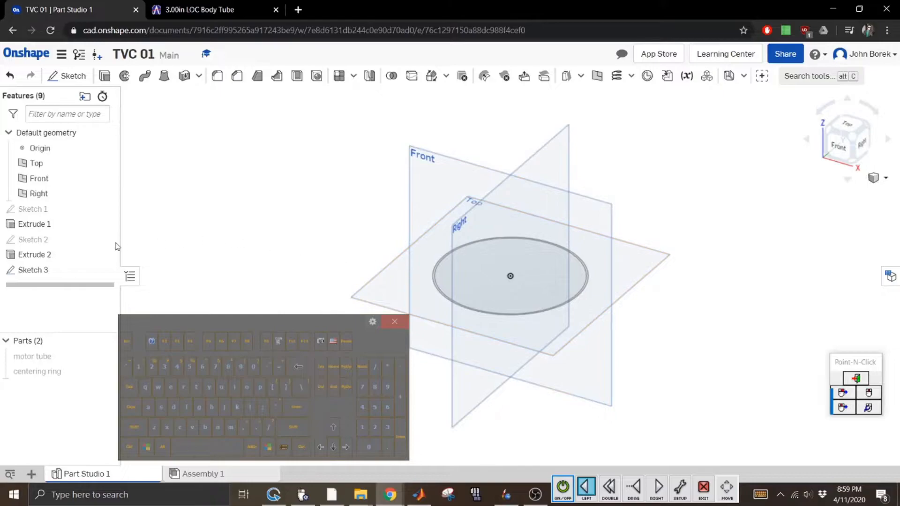
pyautogui.click(52, 270)
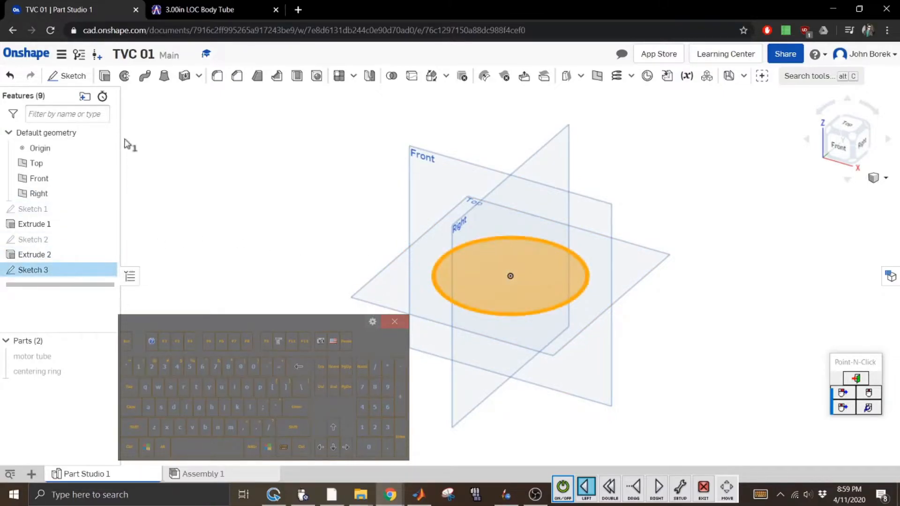
pyautogui.click(105, 76)
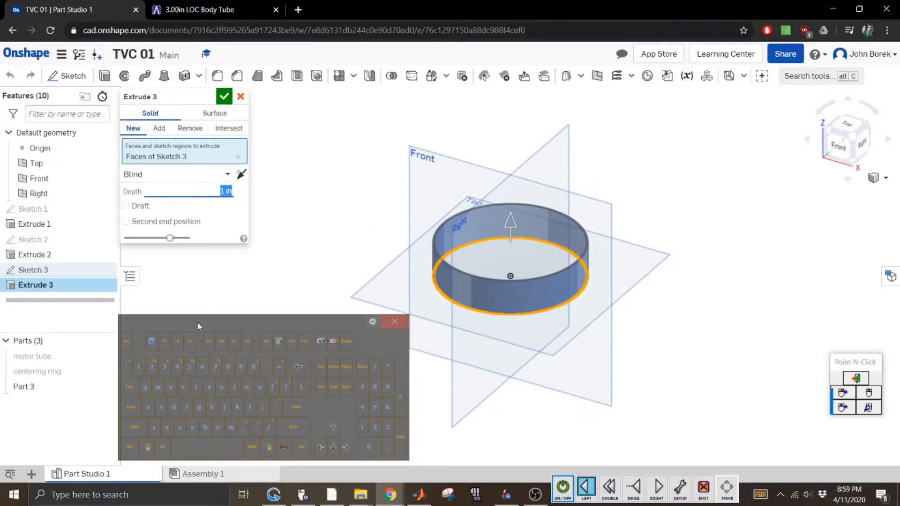
pyautogui.click(388, 427)
pyautogui.click(361, 405)
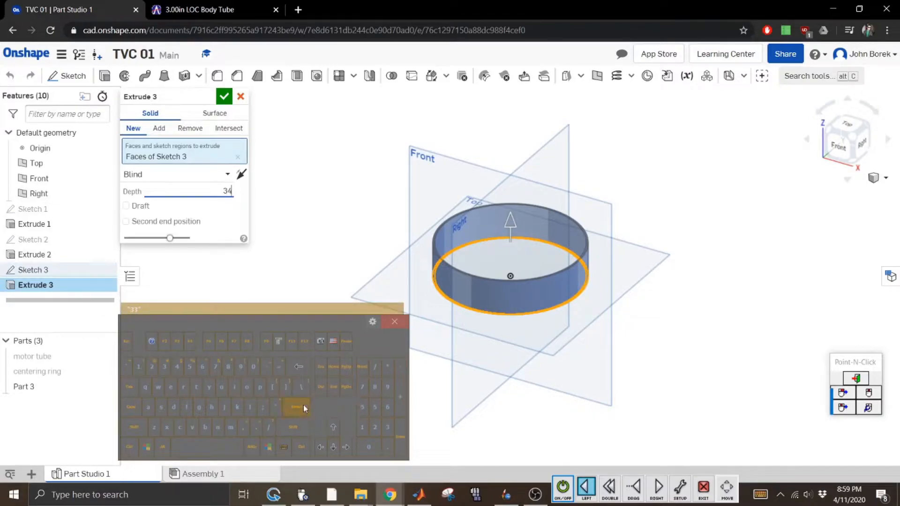
pyautogui.click(307, 405)
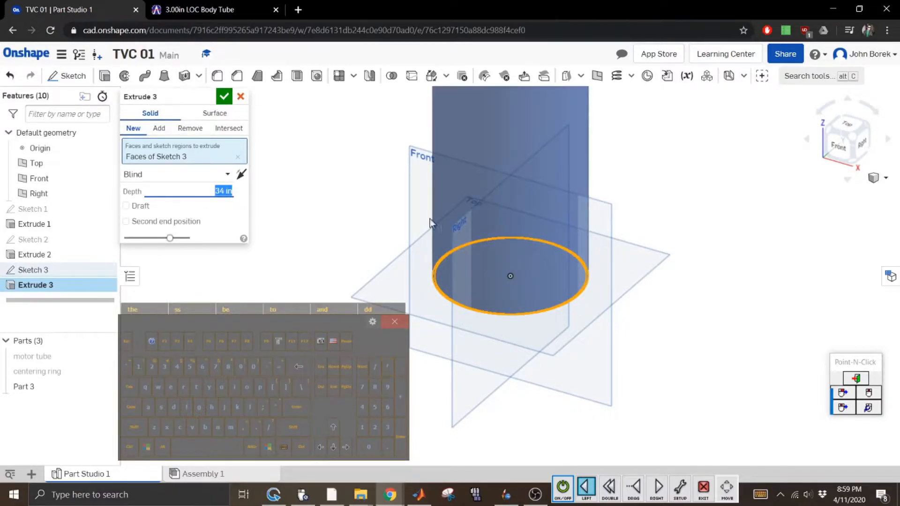
pyautogui.click(224, 96)
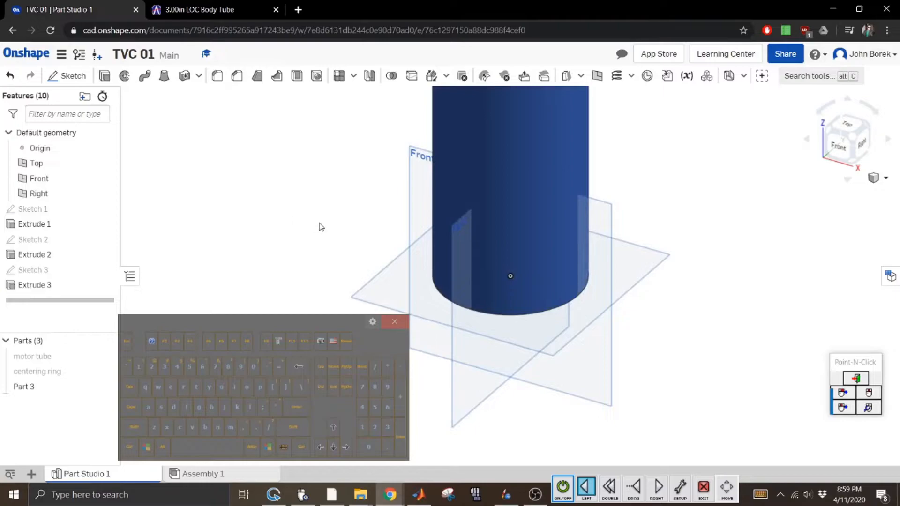
# Switch to OpenRocket, examine the fin and motor tube layout in the 1dof.ork side view, and return to the part studio
pyautogui.click(506, 495)
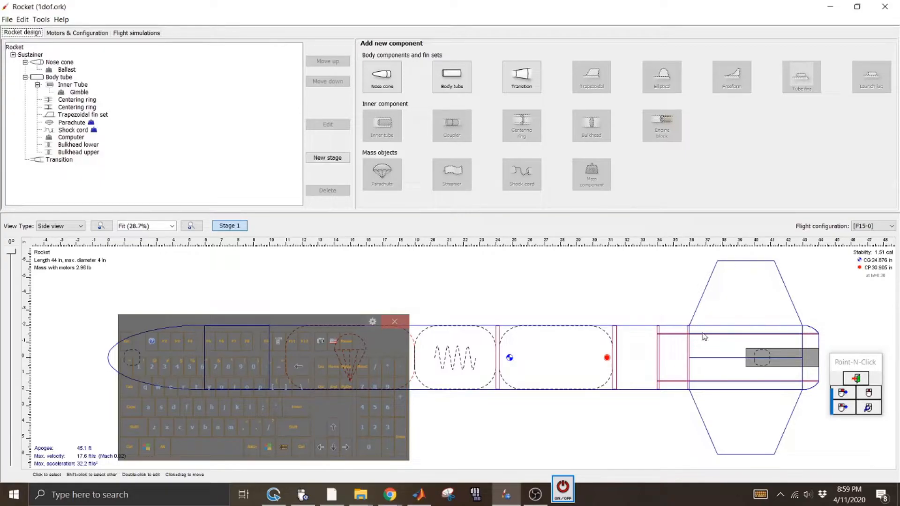
pyautogui.click(564, 484)
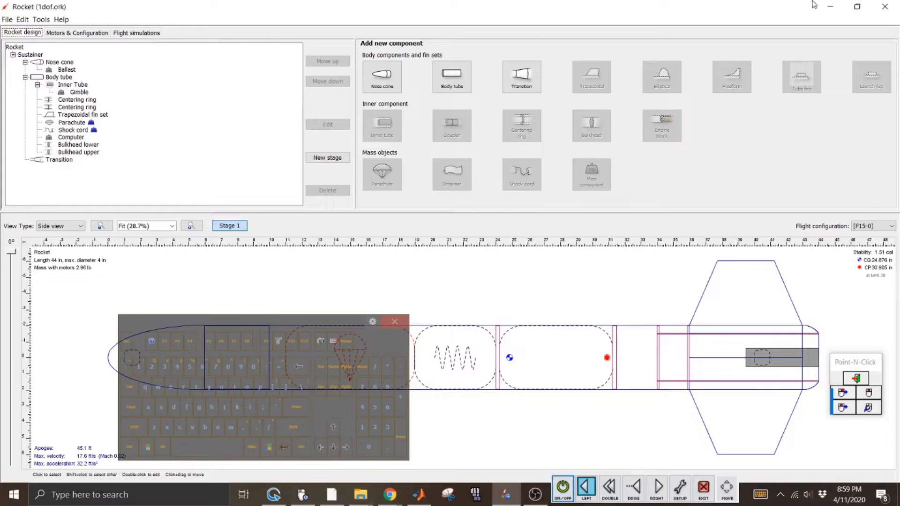
pyautogui.click(830, 5)
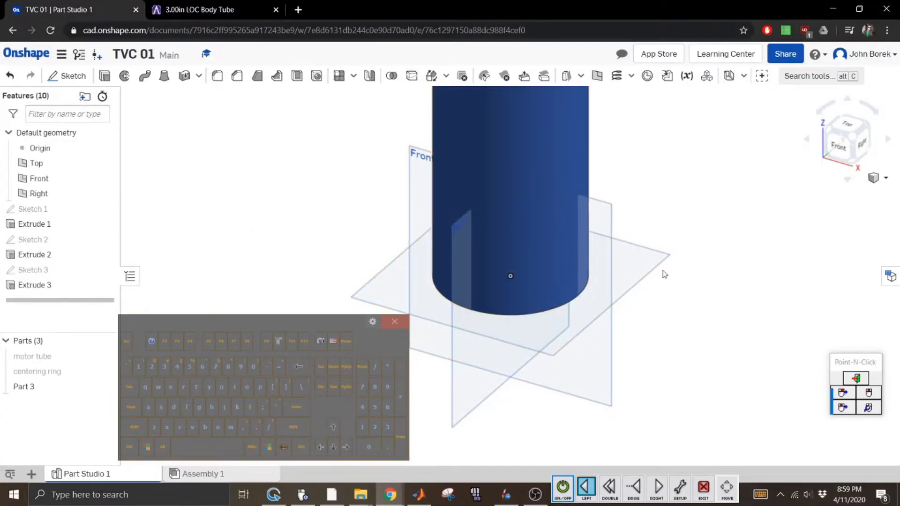
# Start a new sketch on the Top plane and view it from the top
pyautogui.click(397, 253)
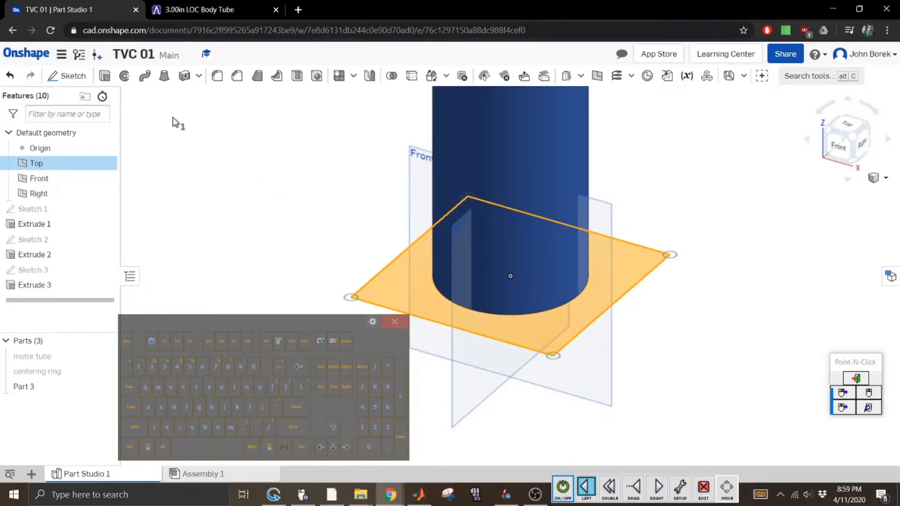
pyautogui.click(74, 76)
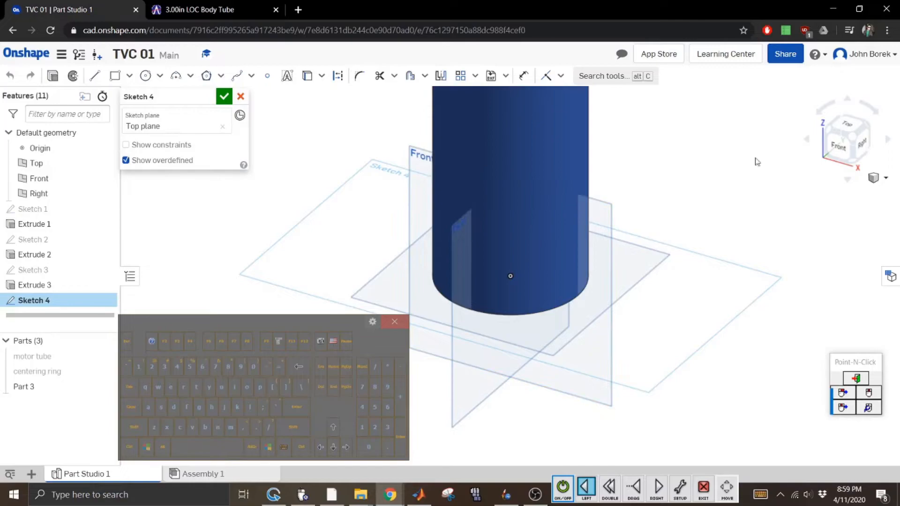
pyautogui.click(859, 127)
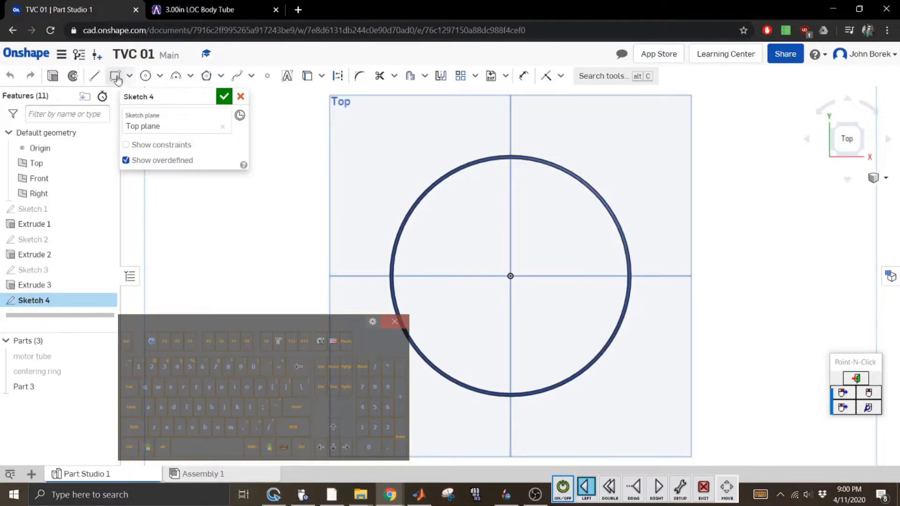
# Sketch two circles centred on the origin, about 4.74 in in diameter outside the tube wall and about 3.42 in inside it
pyautogui.click(144, 77)
pyautogui.click(511, 276)
pyautogui.click(649, 245)
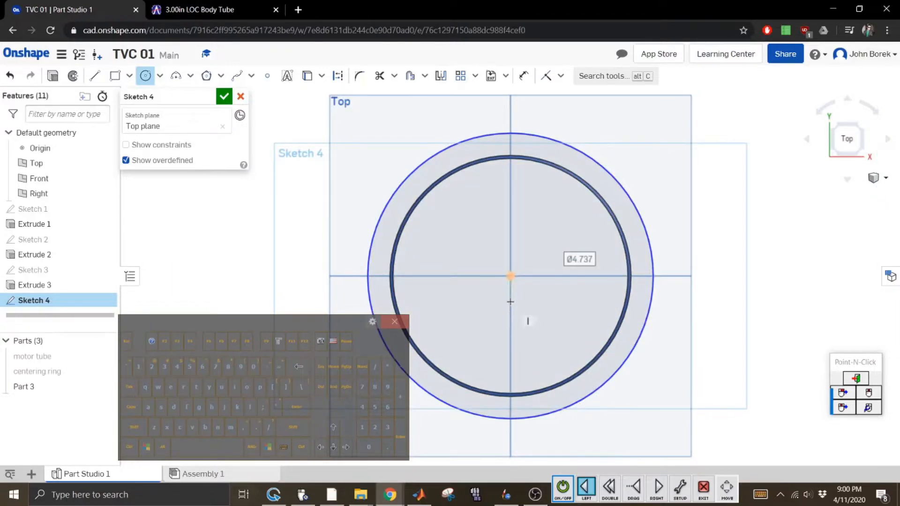
pyautogui.click(510, 276)
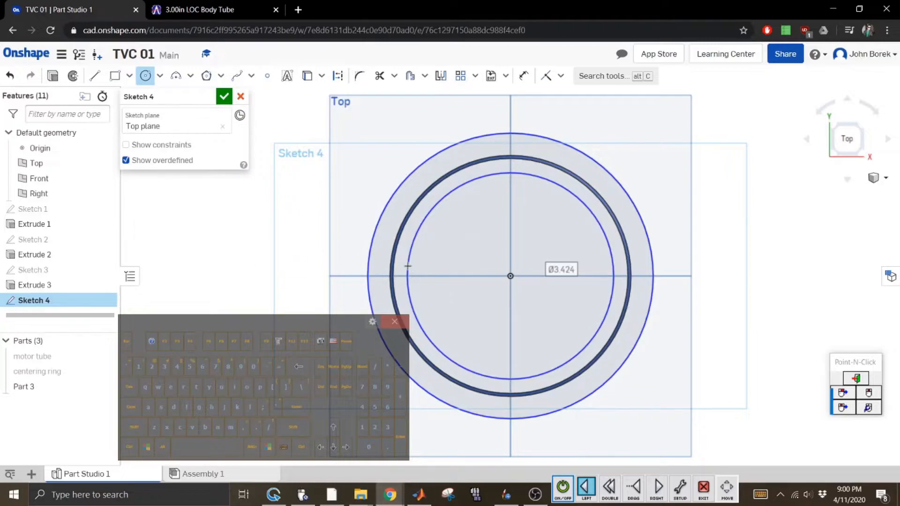
# Sketch a horizontal line about 2.90 in long from the origin in the positive X direction, past the outer circle
pyautogui.click(96, 78)
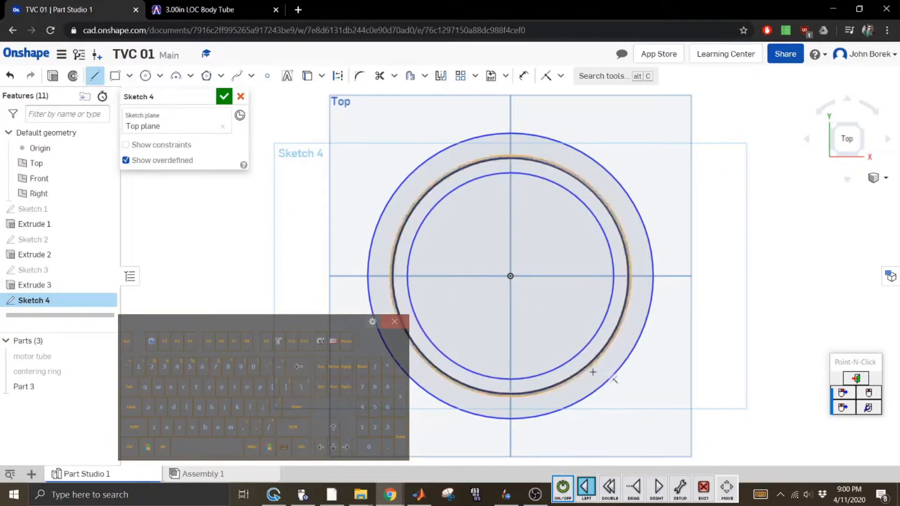
pyautogui.click(510, 276)
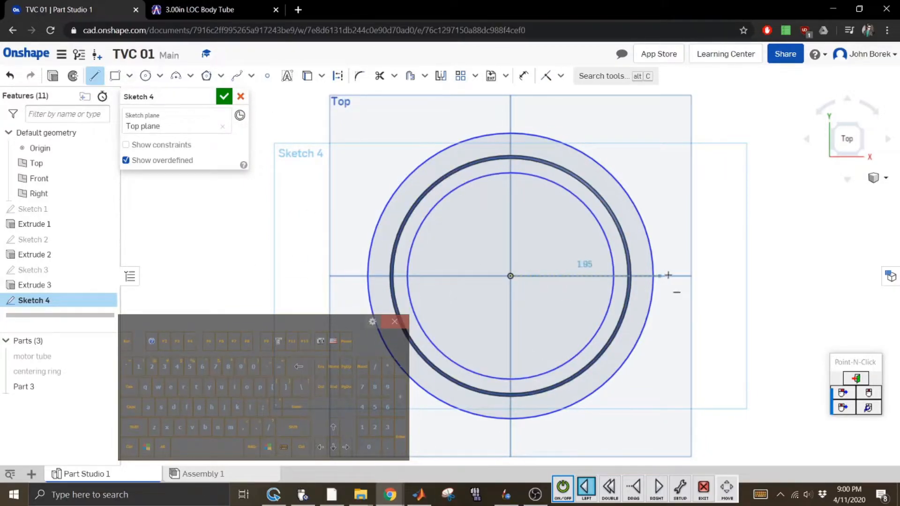
pyautogui.click(685, 276)
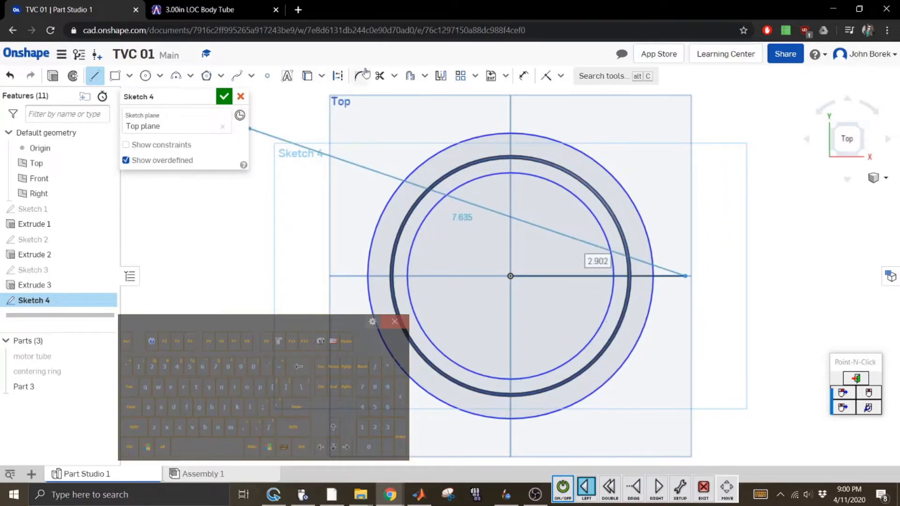
# Offset the horizontal line by 0.25 in to each side
pyautogui.click(410, 75)
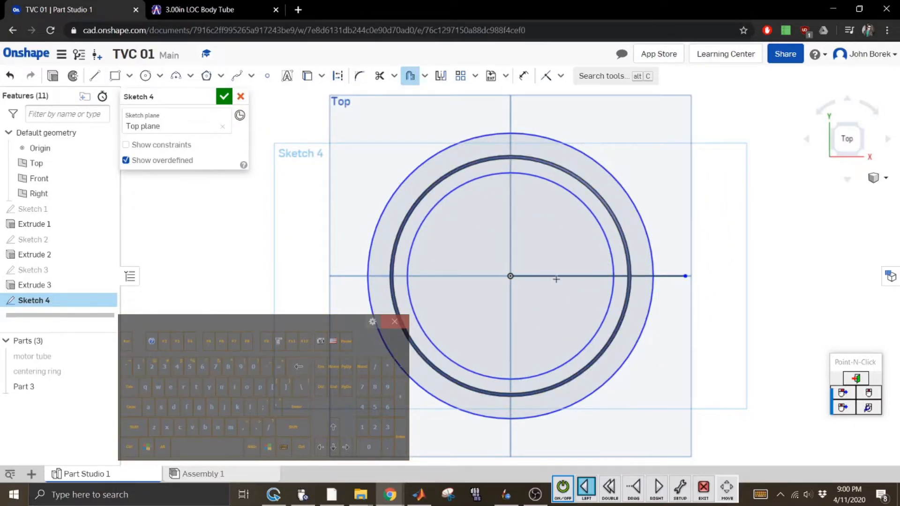
pyautogui.click(582, 276)
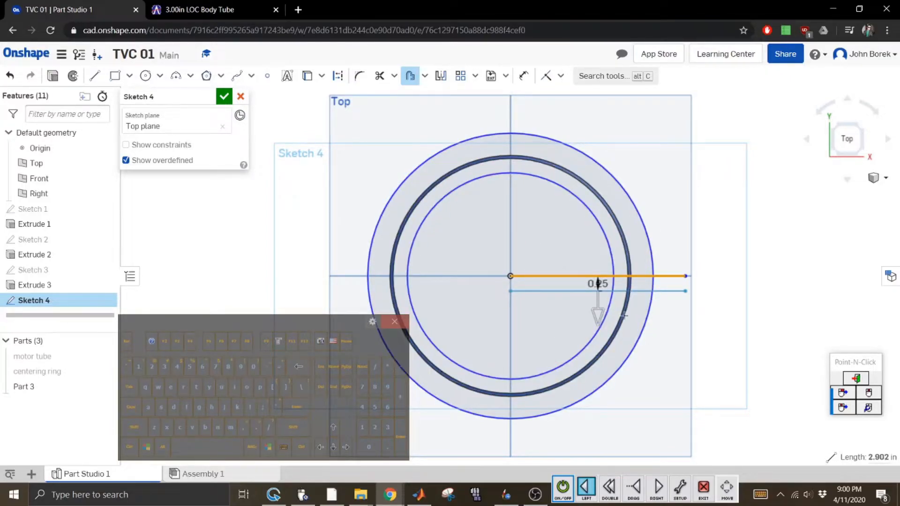
pyautogui.click(401, 435)
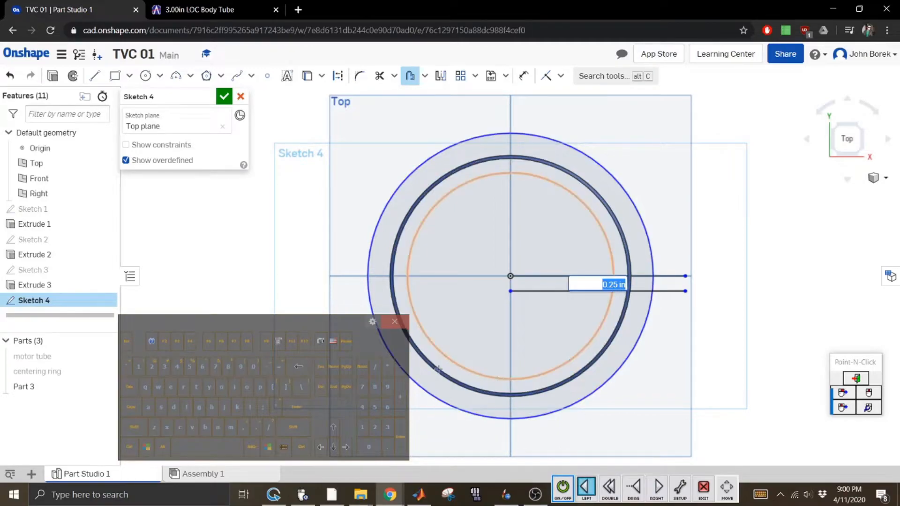
pyautogui.click(291, 407)
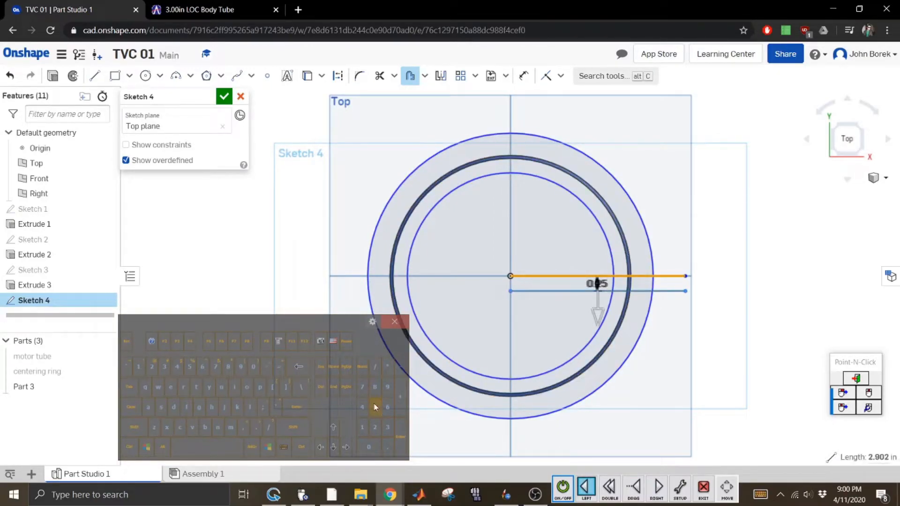
pyautogui.click(401, 437)
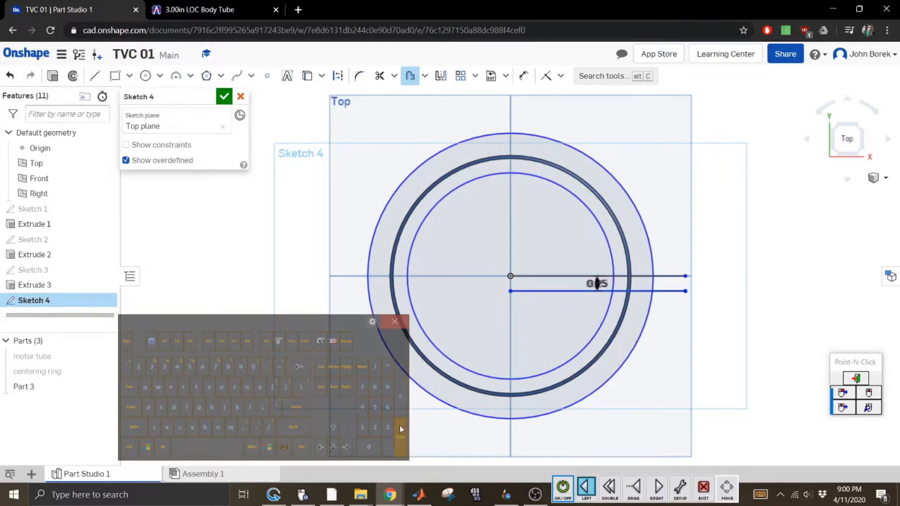
pyautogui.click(401, 373)
pyautogui.click(375, 428)
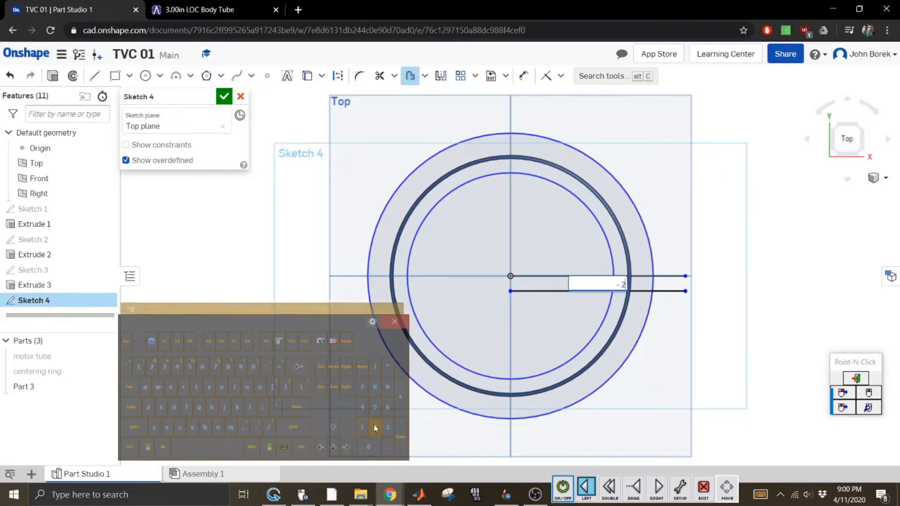
pyautogui.click(308, 403)
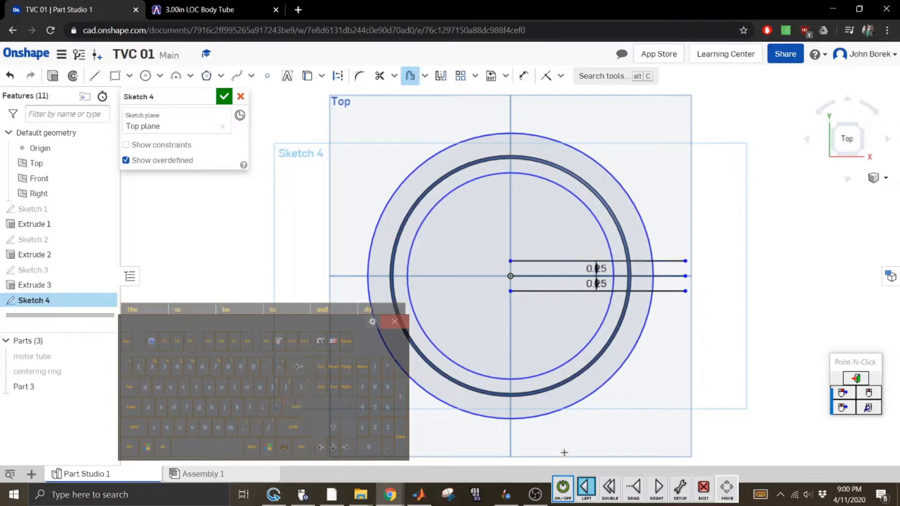
# Leave the Offset tool and delete the middle line between the two offset lines
pyautogui.click(410, 76)
pyautogui.click(570, 276)
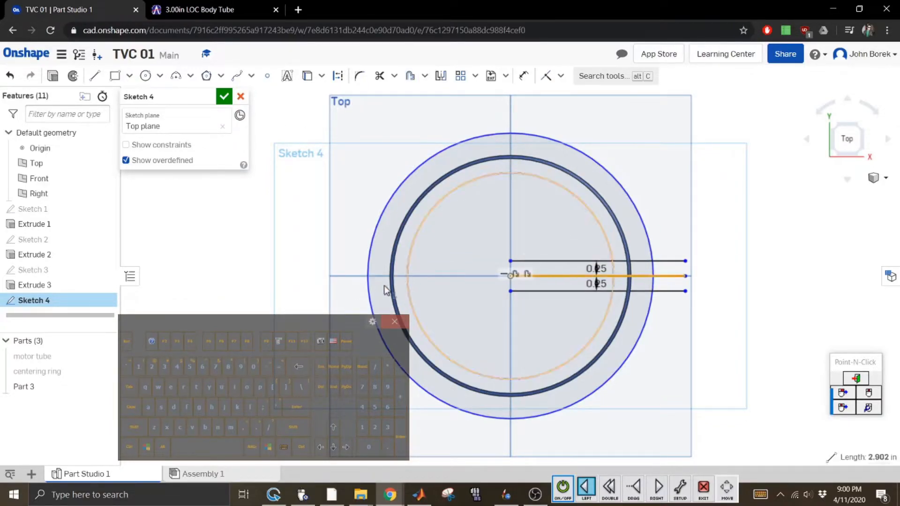
pyautogui.click(324, 386)
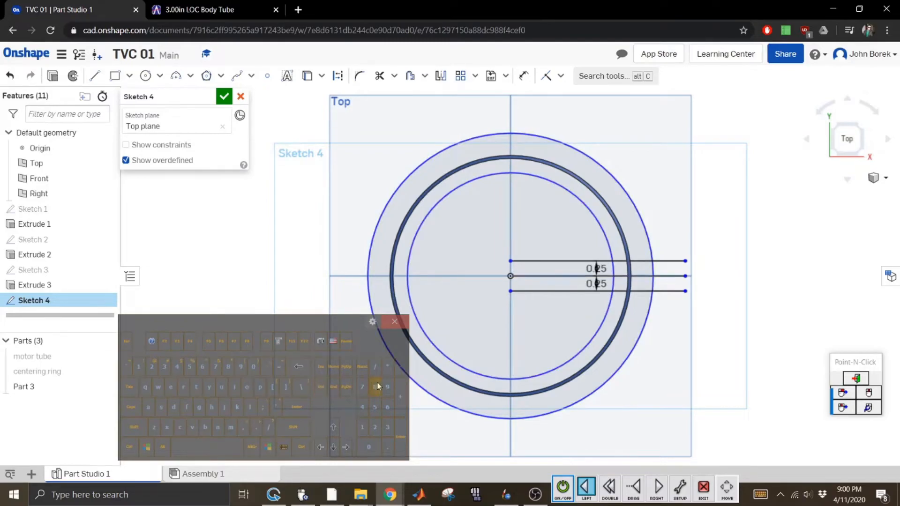
# Trim the two circles and the two offset lines, leaving only the small closed profile across the tube wall on the positive X side
pyautogui.click(562, 487)
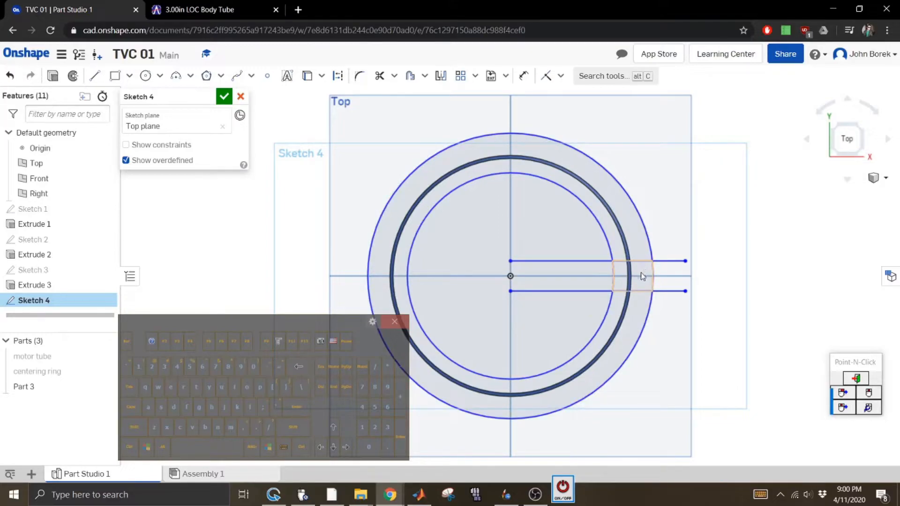
pyautogui.click(563, 487)
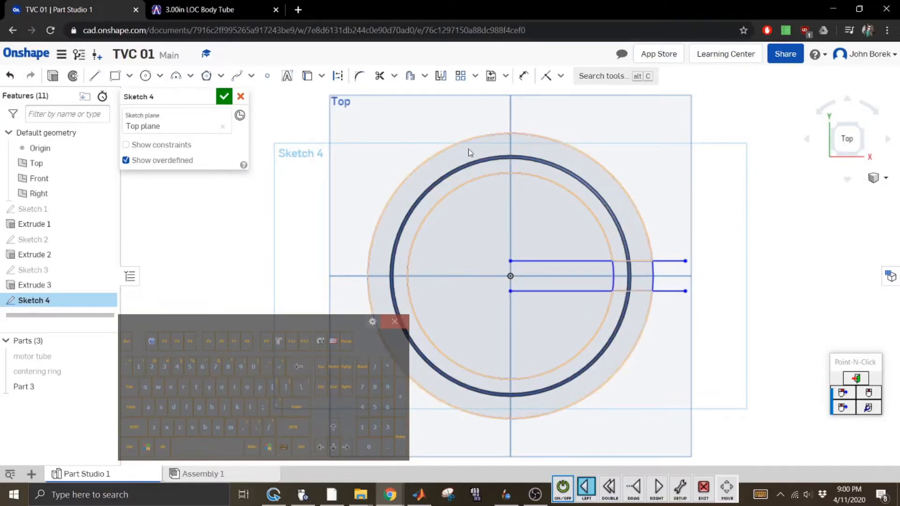
pyautogui.click(380, 75)
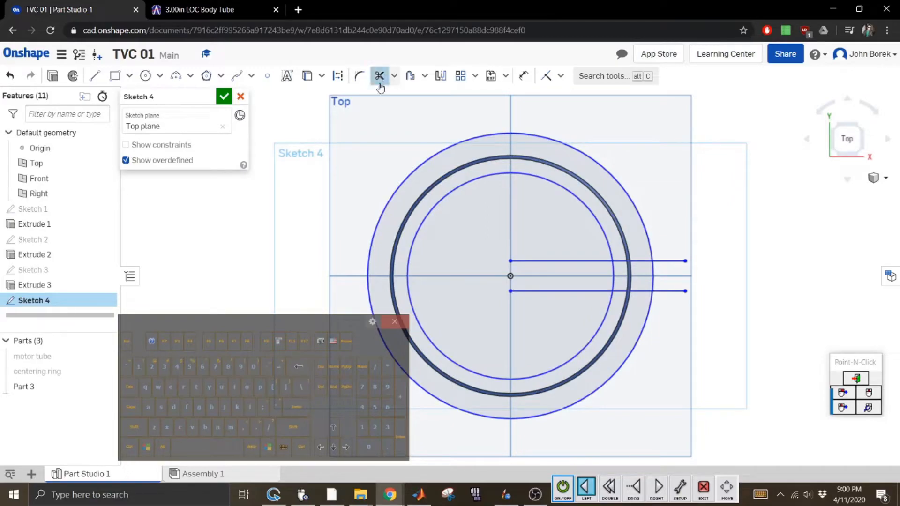
pyautogui.click(539, 262)
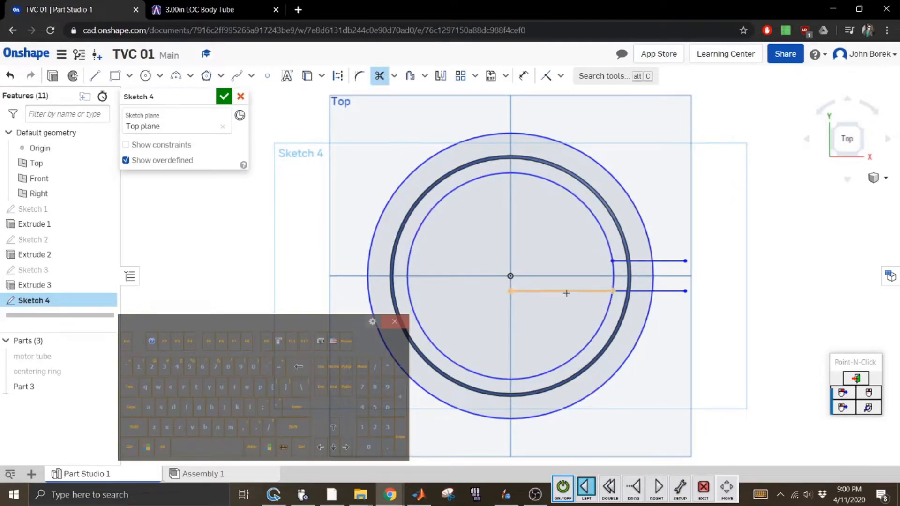
pyautogui.click(550, 291)
pyautogui.click(674, 290)
pyautogui.click(678, 261)
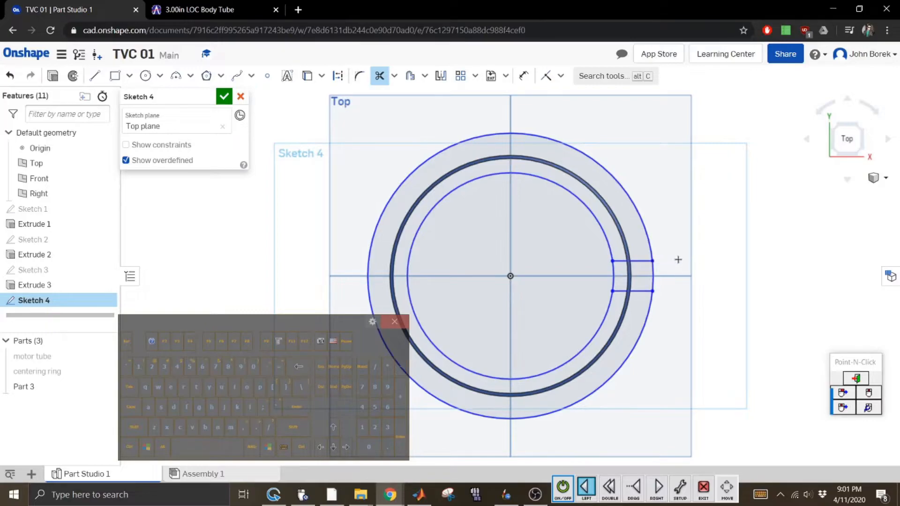
pyautogui.click(645, 228)
pyautogui.click(608, 238)
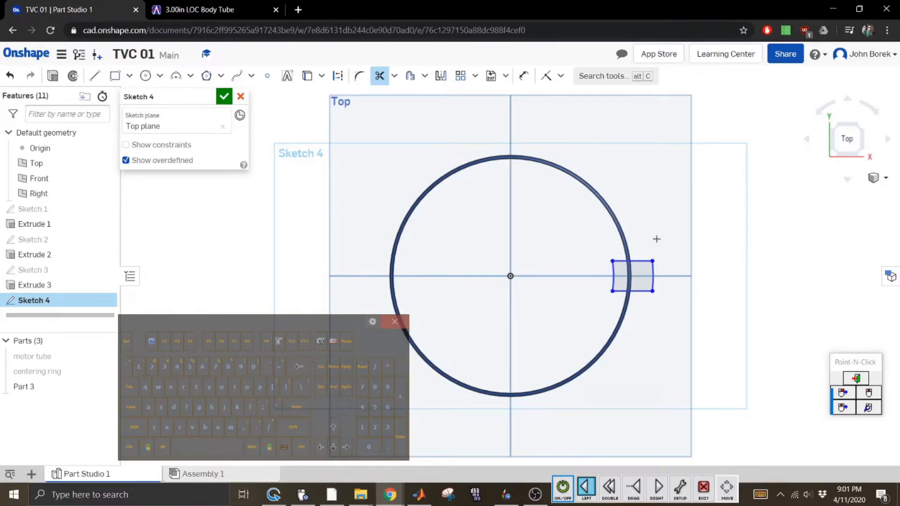
pyautogui.click(380, 75)
# Create a circular pattern of the slot profile around the origin with 4 instances and finish the sketch
pyautogui.click(475, 76)
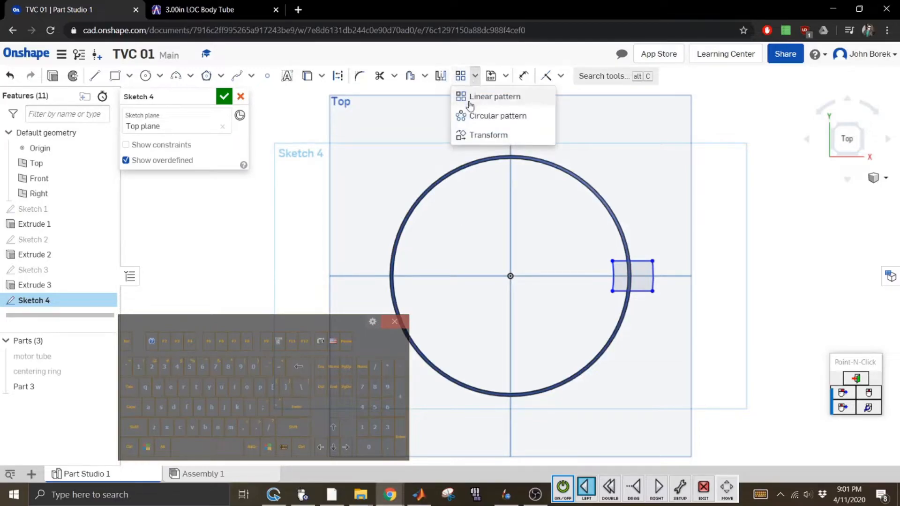
pyautogui.click(487, 115)
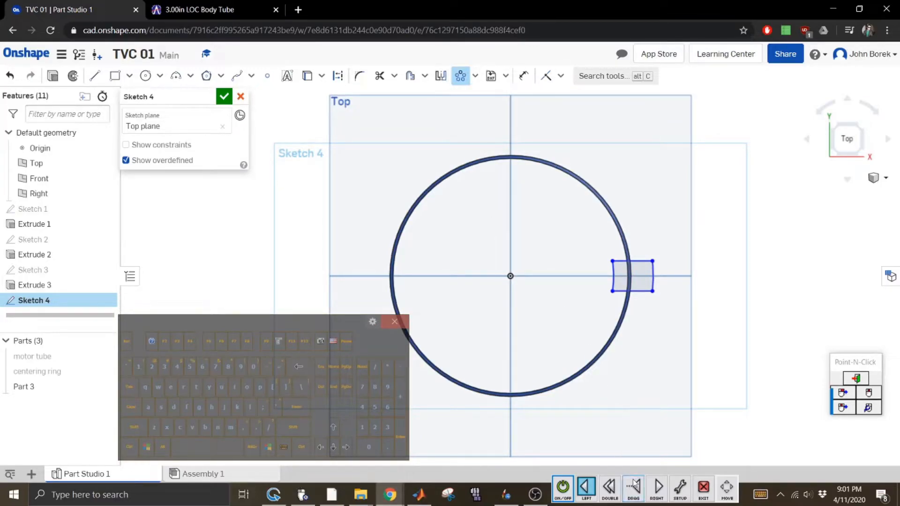
pyautogui.moveTo(672, 316); pyautogui.dragTo(584, 245)
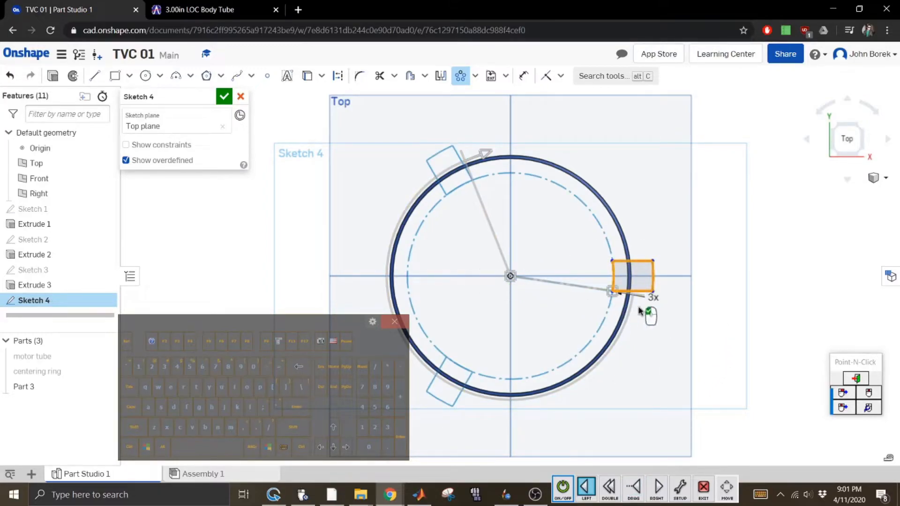
pyautogui.click(610, 488)
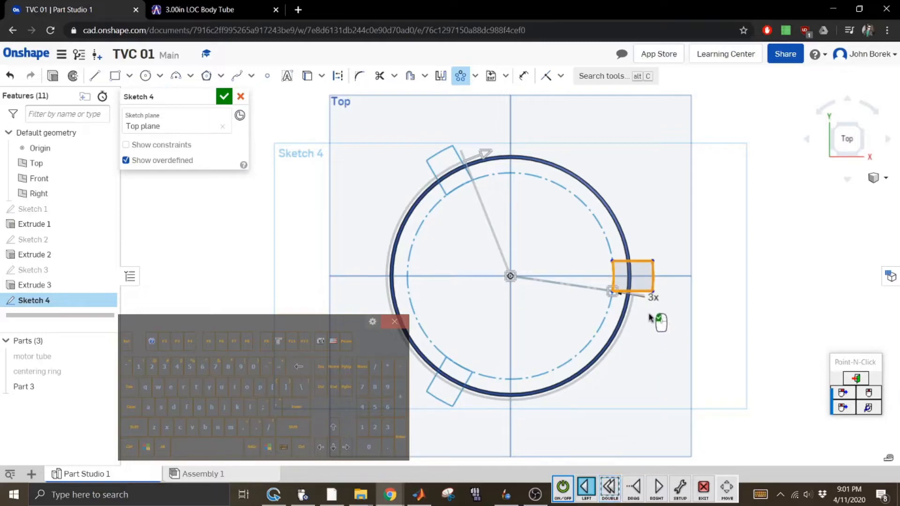
pyautogui.doubleClick(653, 297)
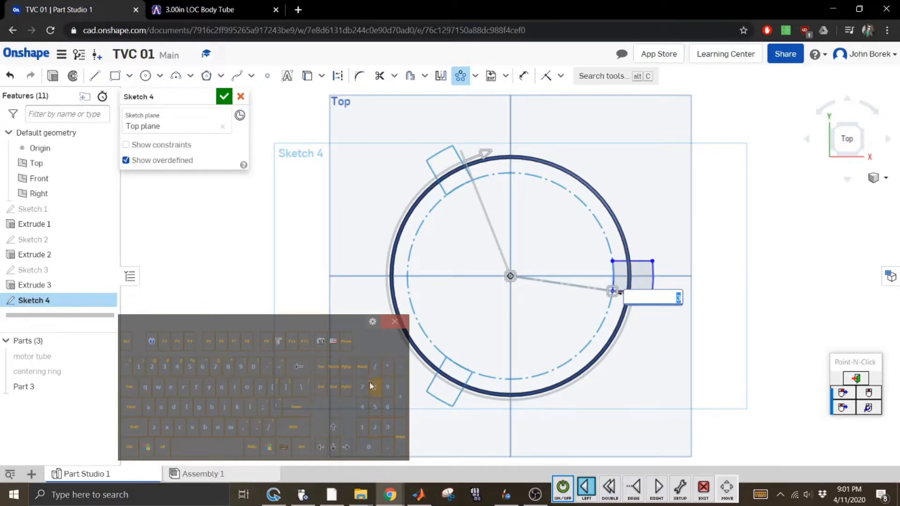
pyautogui.click(362, 408)
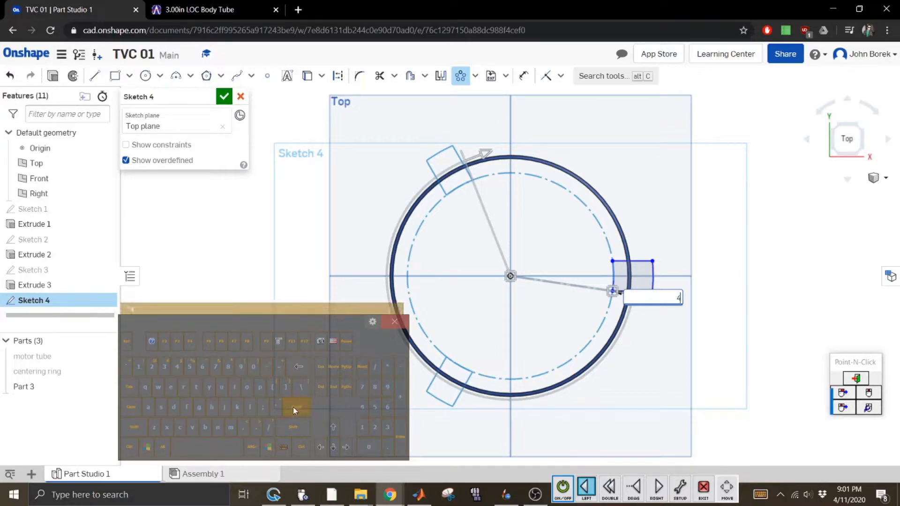
pyautogui.click(296, 407)
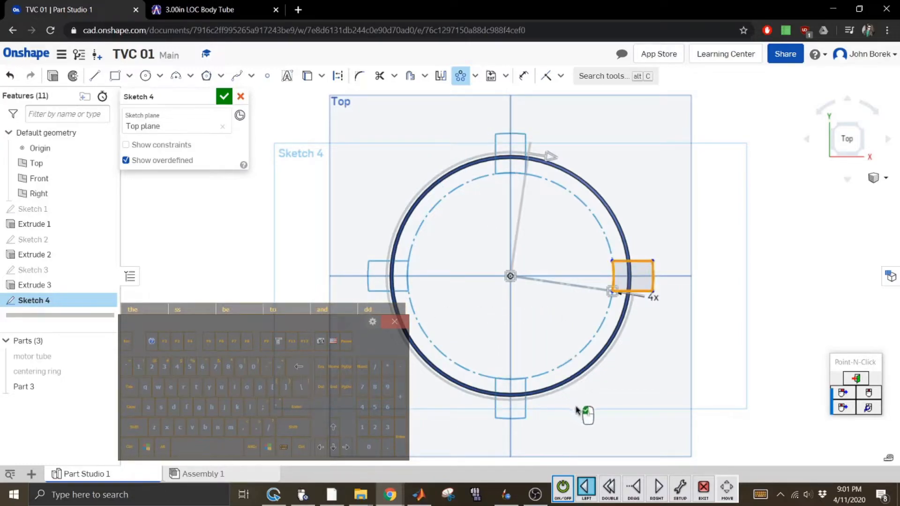
pyautogui.click(563, 488)
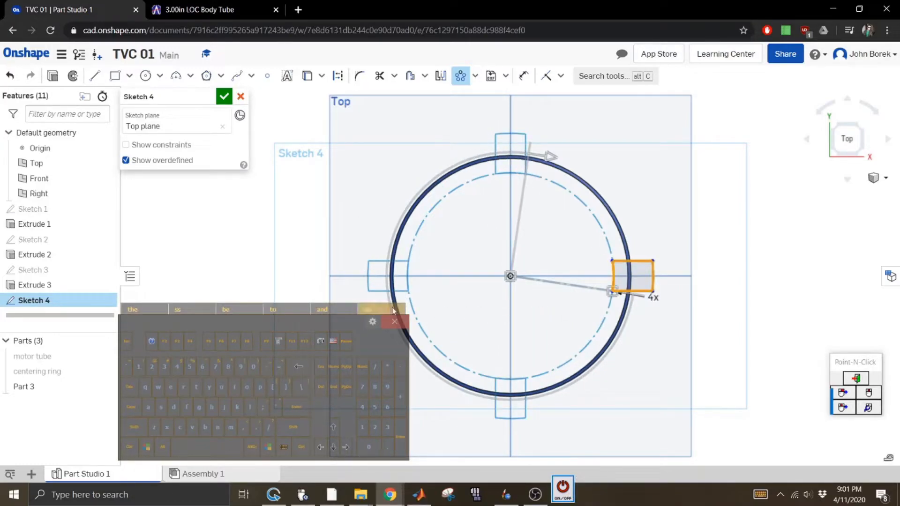
pyautogui.click(563, 487)
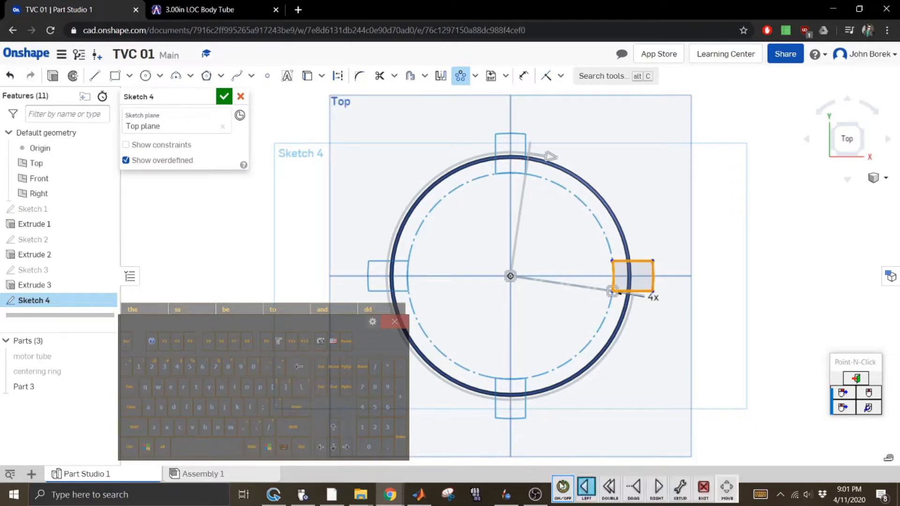
pyautogui.click(686, 267)
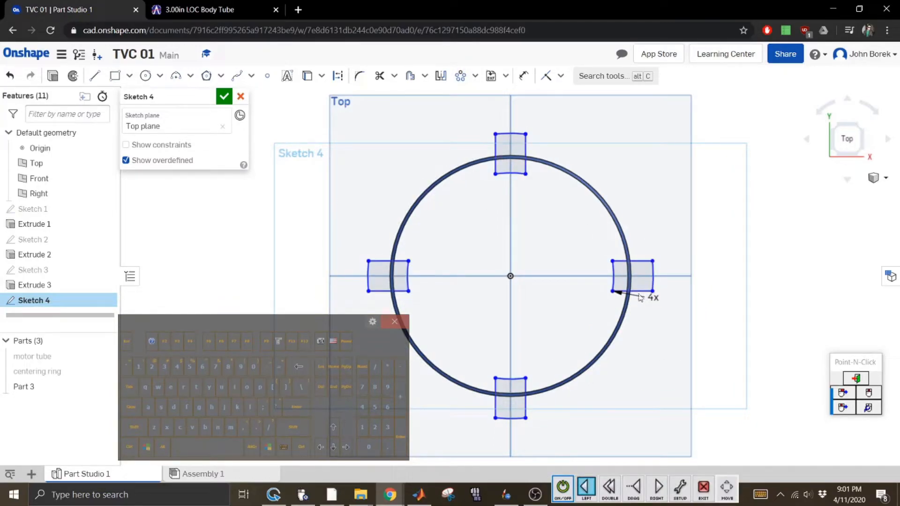
pyautogui.click(865, 157)
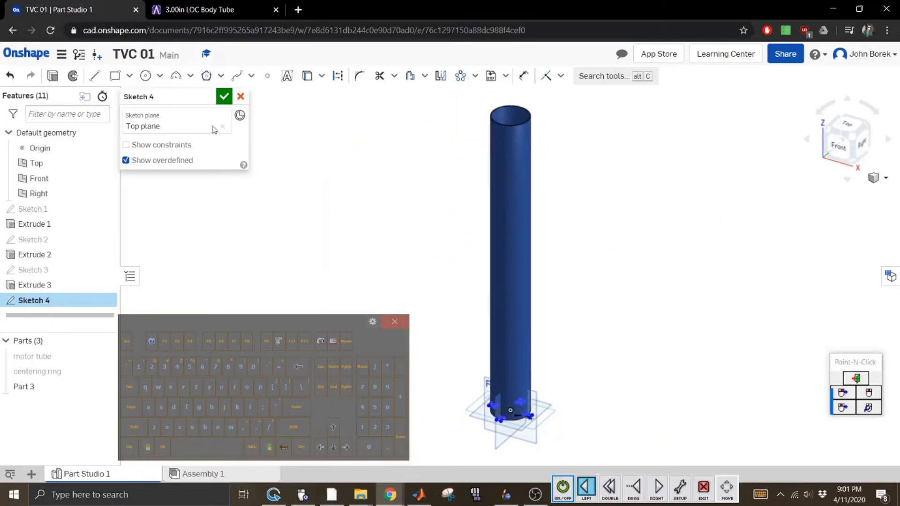
pyautogui.click(223, 96)
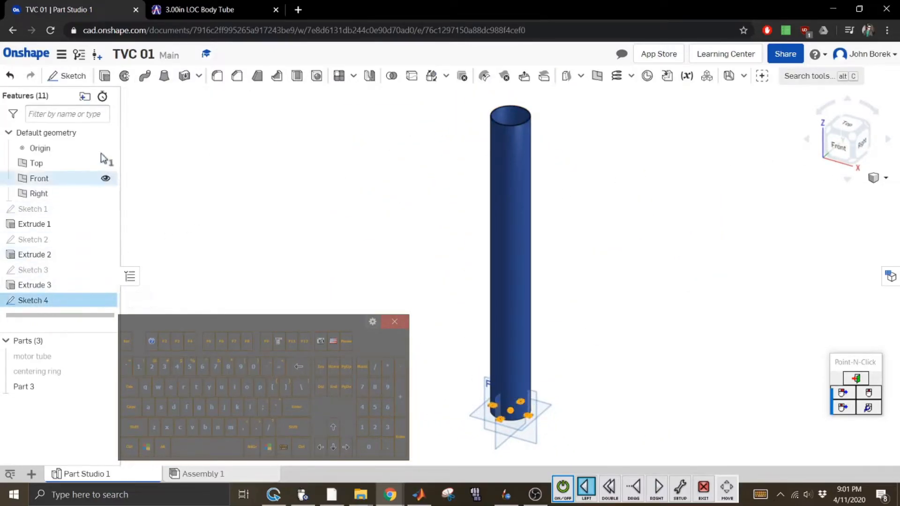
# Extrude the four slot profiles as a blind Remove with a depth of -7 in, cutting fin slots into the tube's lower end
pyautogui.click(105, 76)
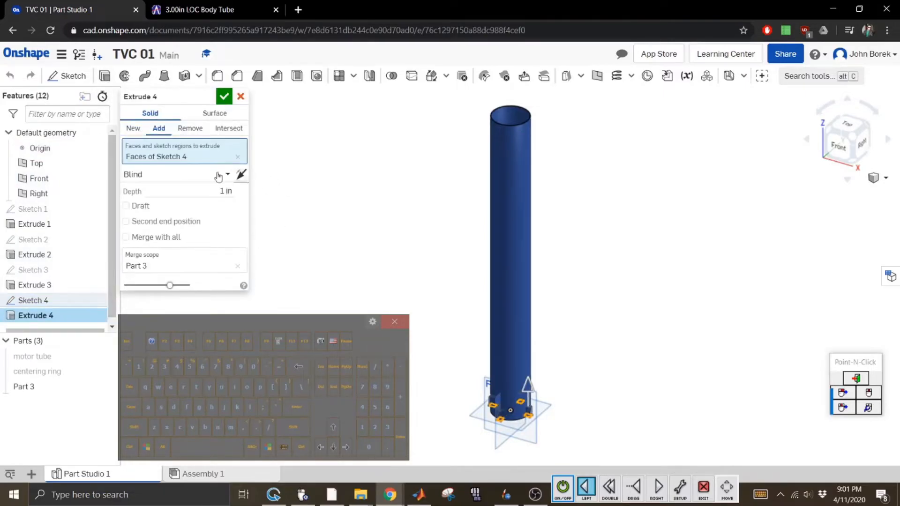
pyautogui.click(181, 128)
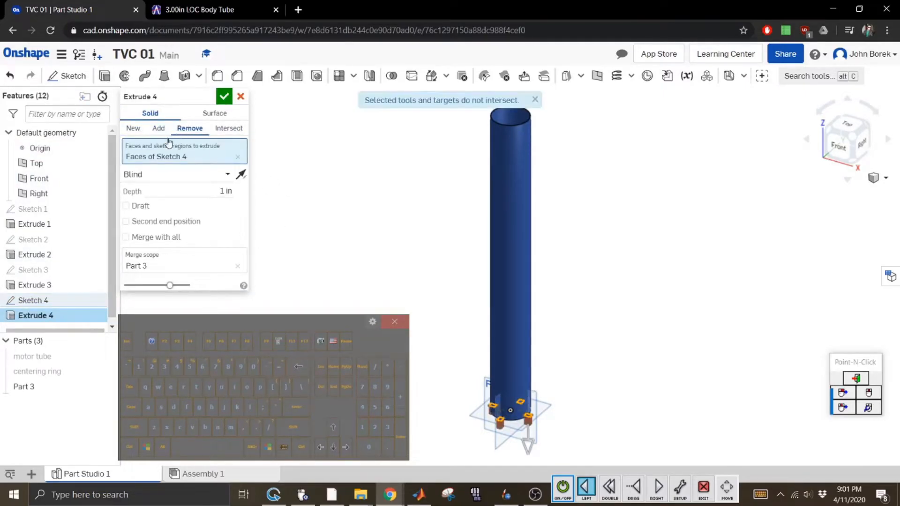
pyautogui.click(562, 489)
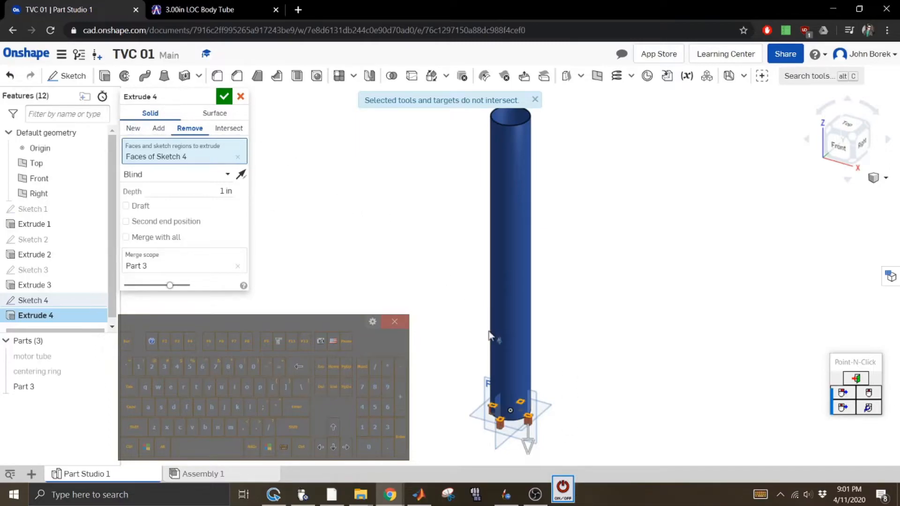
pyautogui.click(561, 483)
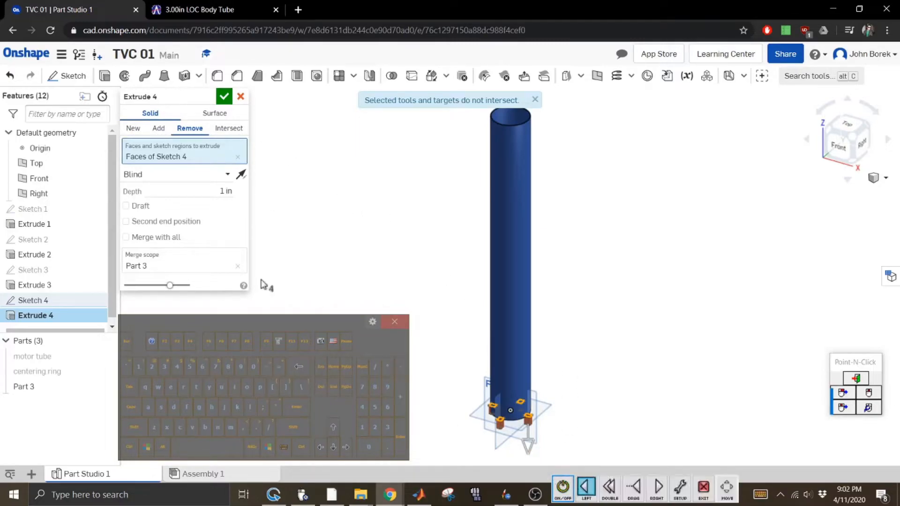
pyautogui.click(225, 192)
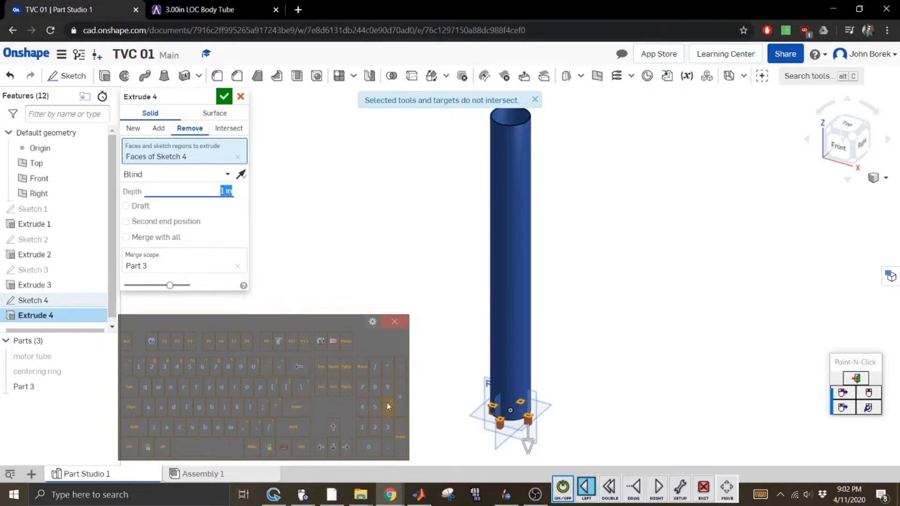
pyautogui.click(402, 364)
pyautogui.click(296, 407)
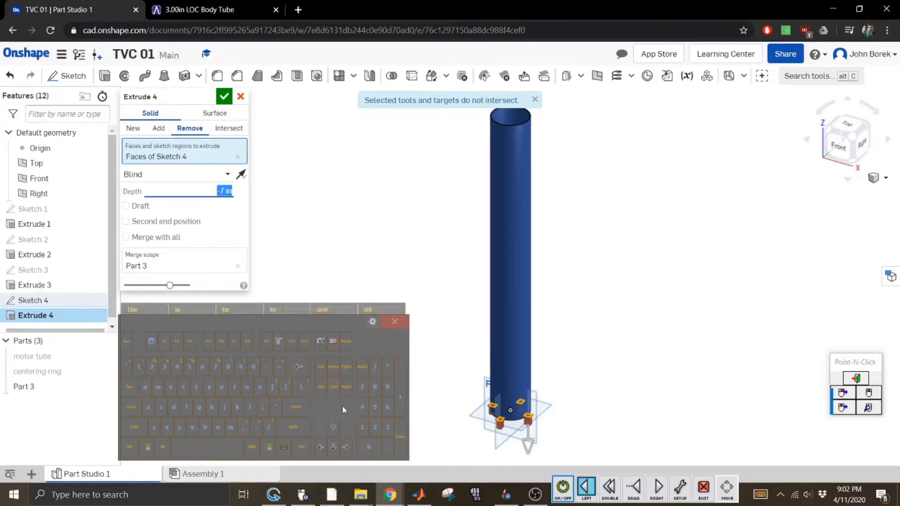
pyautogui.click(562, 487)
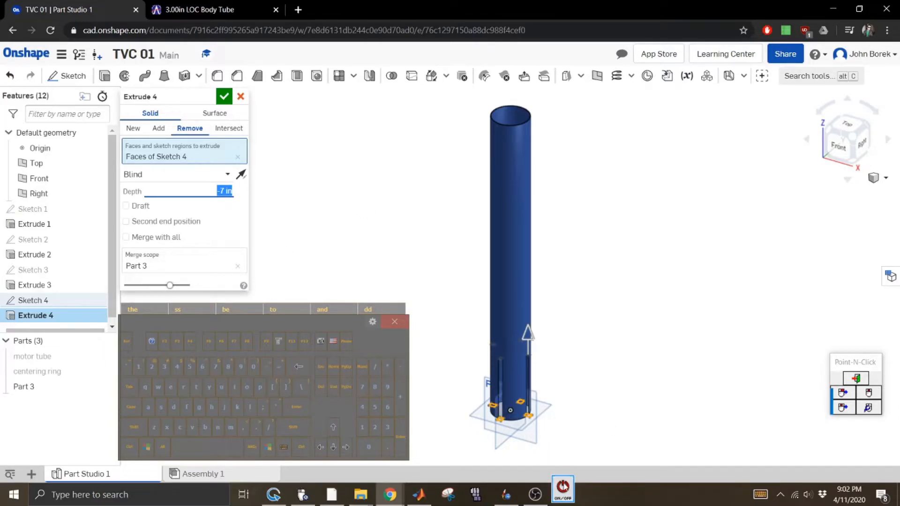
pyautogui.moveTo(562, 488)
pyautogui.click(224, 96)
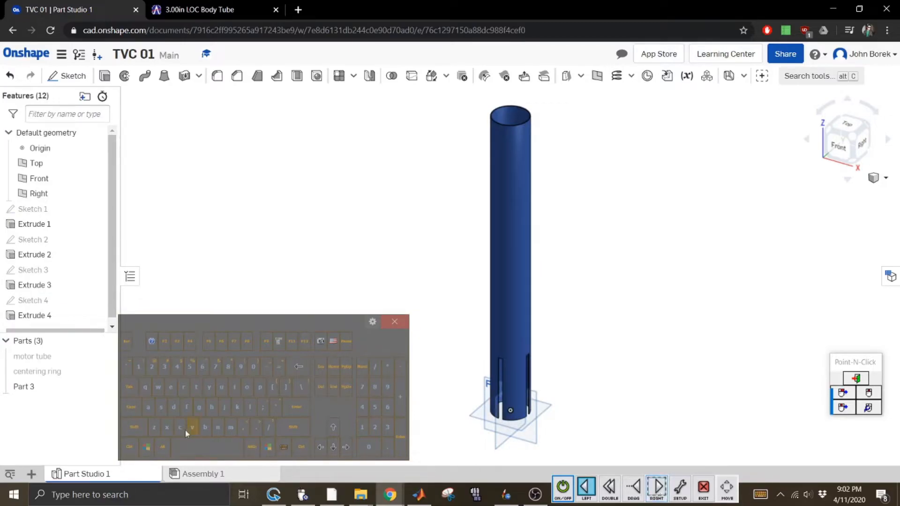
# Rename the slotted body tube part as airframe
pyautogui.rightClick(29, 387)
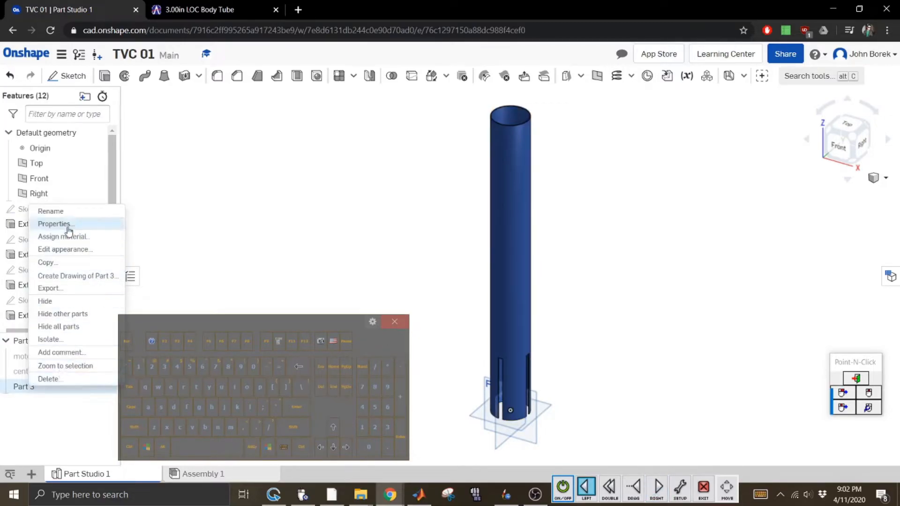
pyautogui.click(51, 211)
pyautogui.click(151, 407)
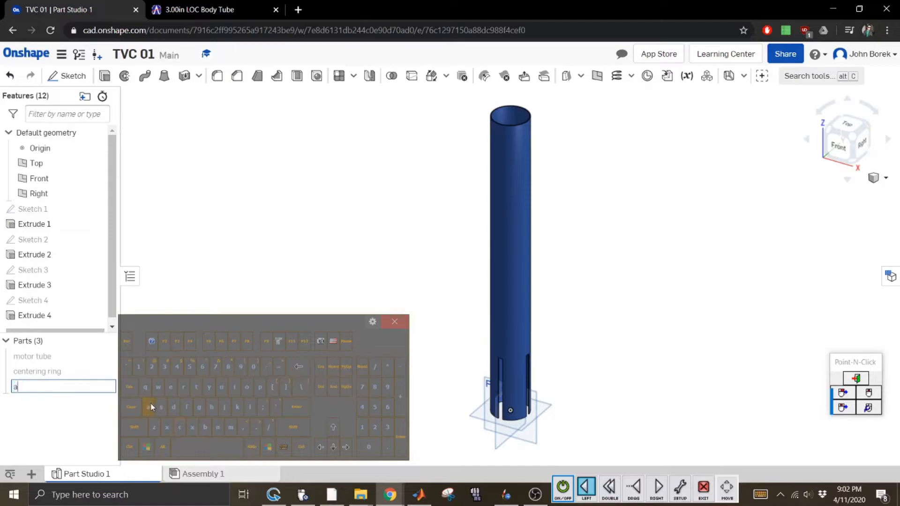
pyautogui.click(237, 389)
pyautogui.click(187, 389)
pyautogui.click(187, 406)
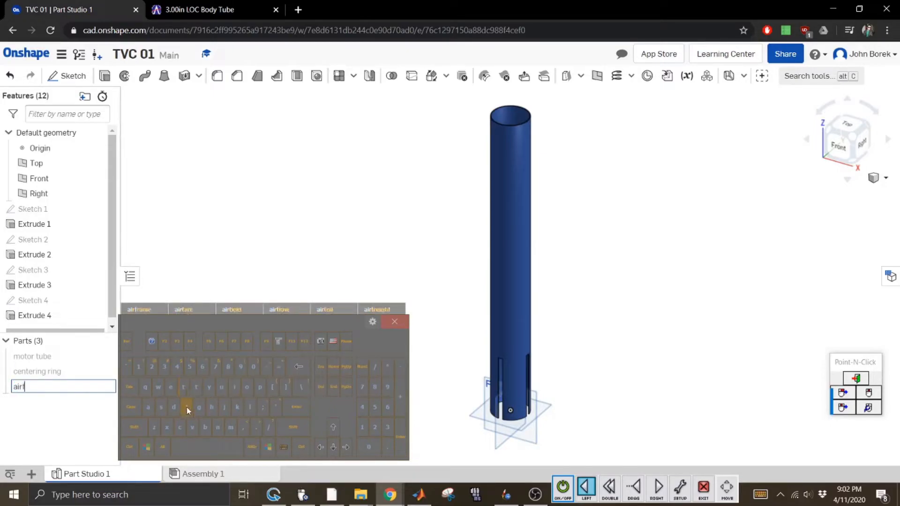
pyautogui.click(185, 389)
pyautogui.click(151, 407)
pyautogui.click(171, 311)
pyautogui.click(288, 408)
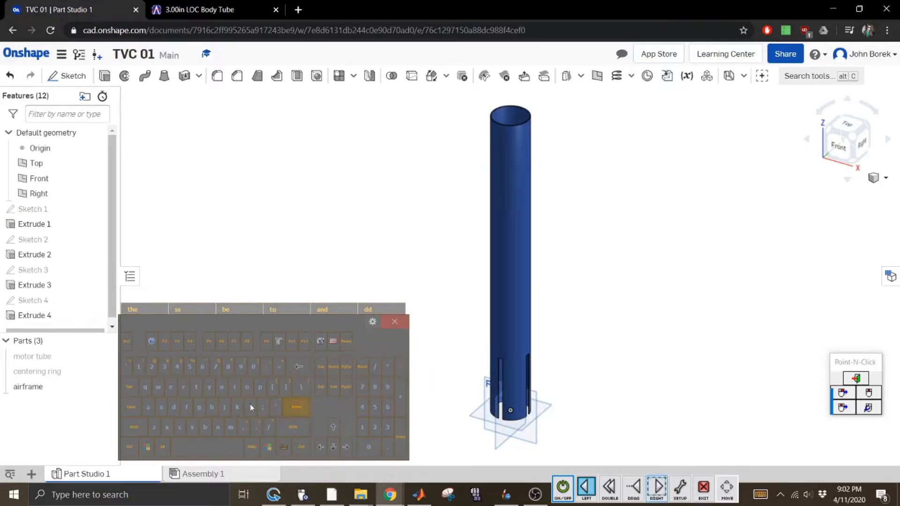
pyautogui.rightClick(37, 386)
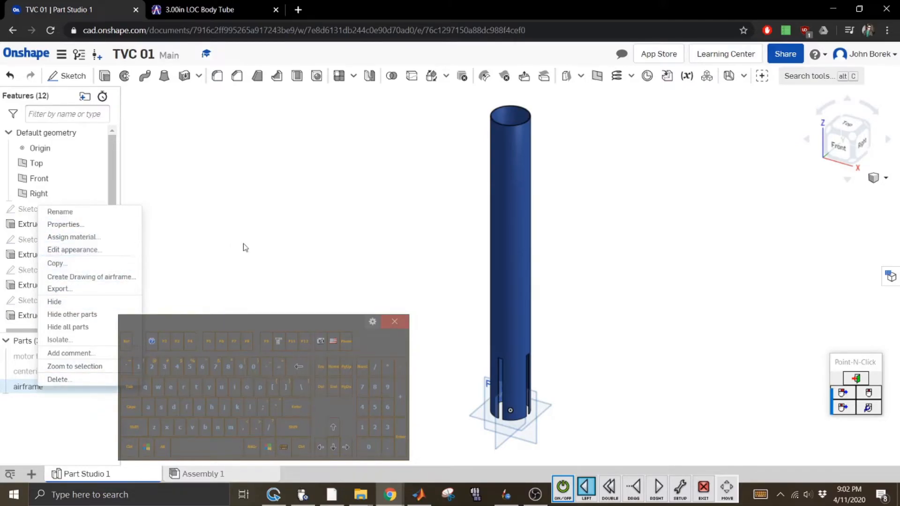
pyautogui.click(256, 247)
pyautogui.click(562, 488)
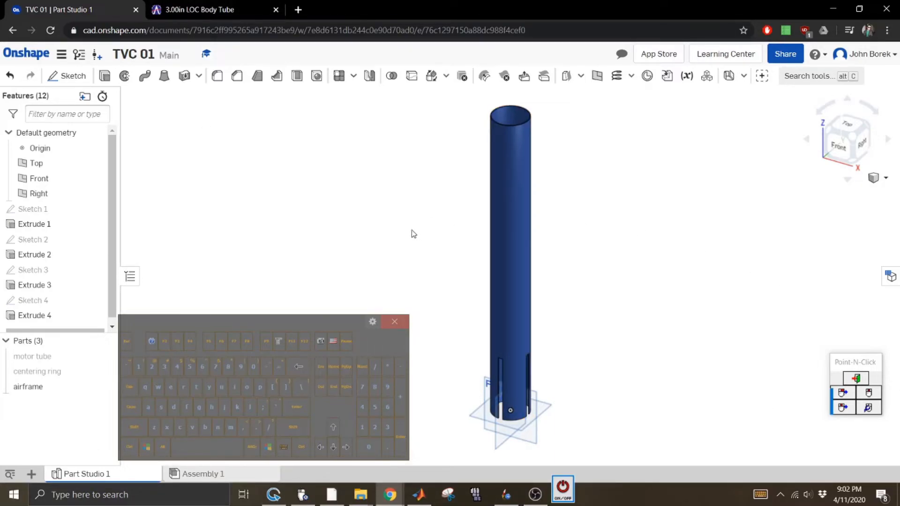
pyautogui.click(572, 487)
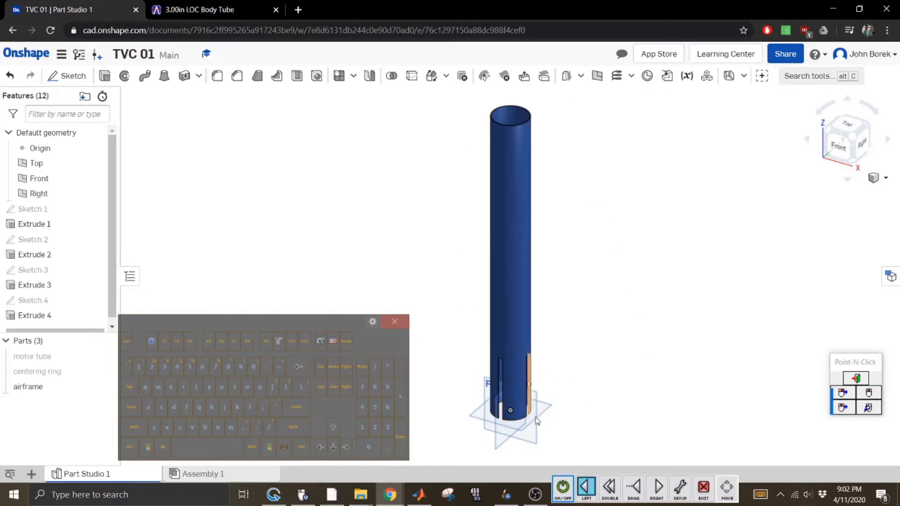
# Switch to OpenRocket to review the component layout of the 1dof.ork rocket design, and return to the Onshape part studio
pyautogui.click(506, 495)
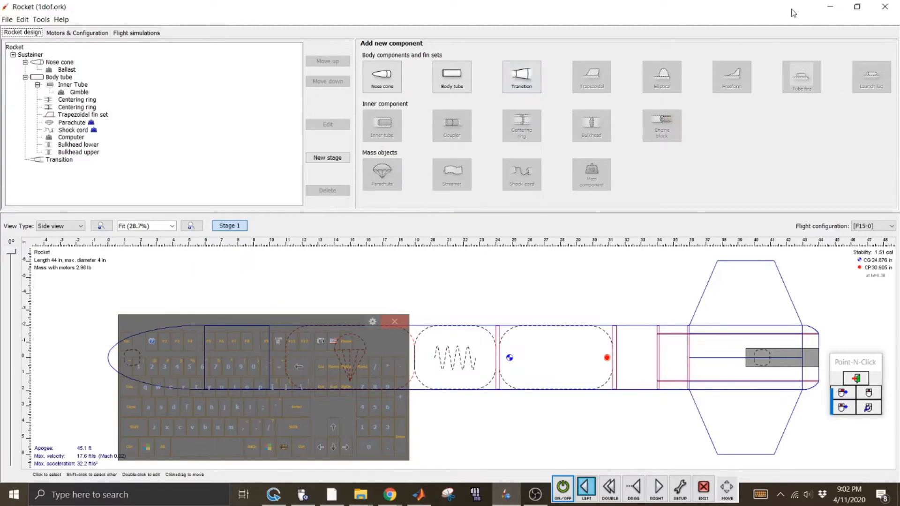
pyautogui.click(830, 7)
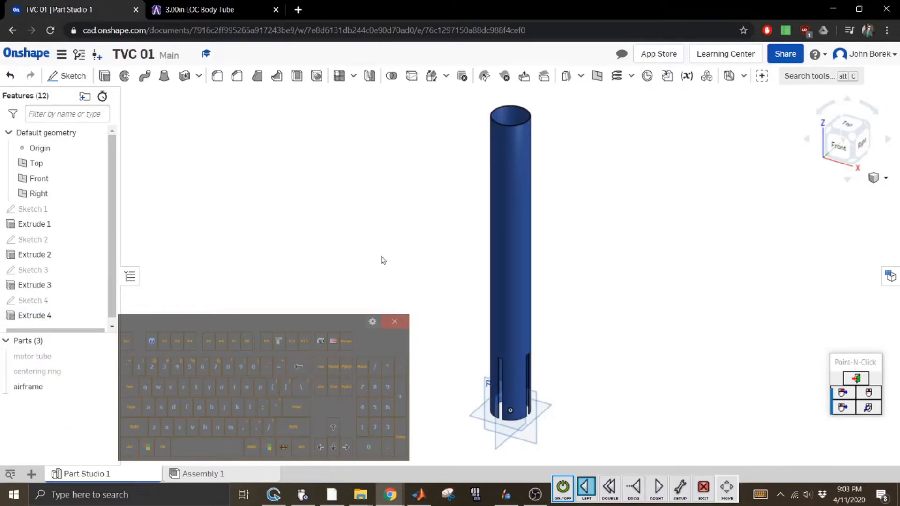
# Open Assembly 1 and insert the motor tube from Part Studio 1 beside the assembly origin
pyautogui.click(214, 477)
pyautogui.click(563, 488)
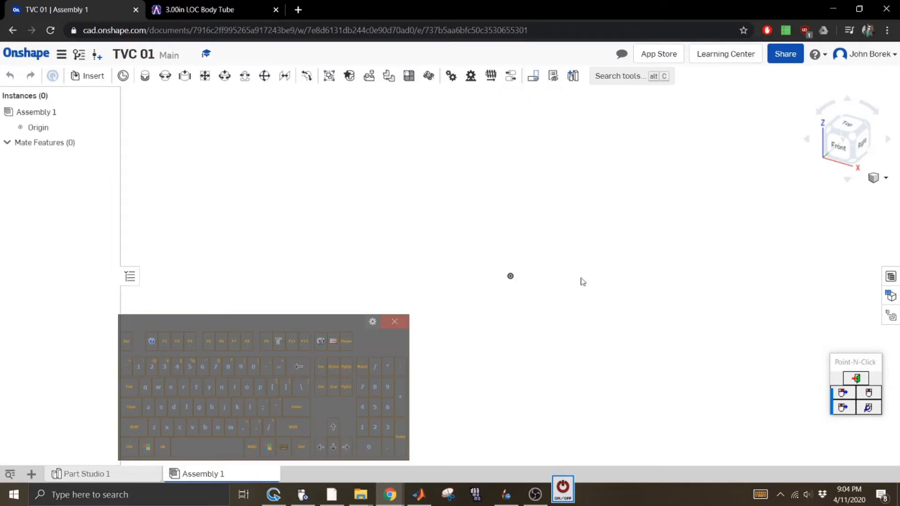
pyautogui.click(562, 487)
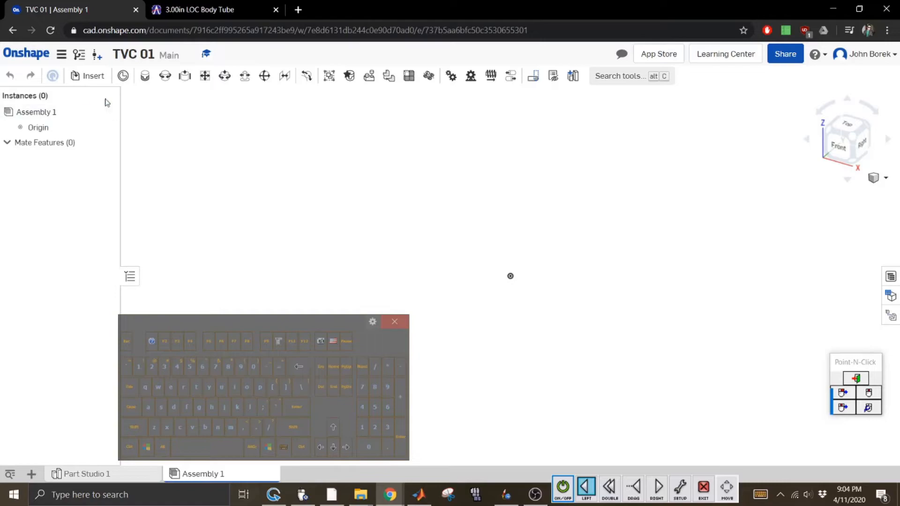
pyautogui.click(87, 76)
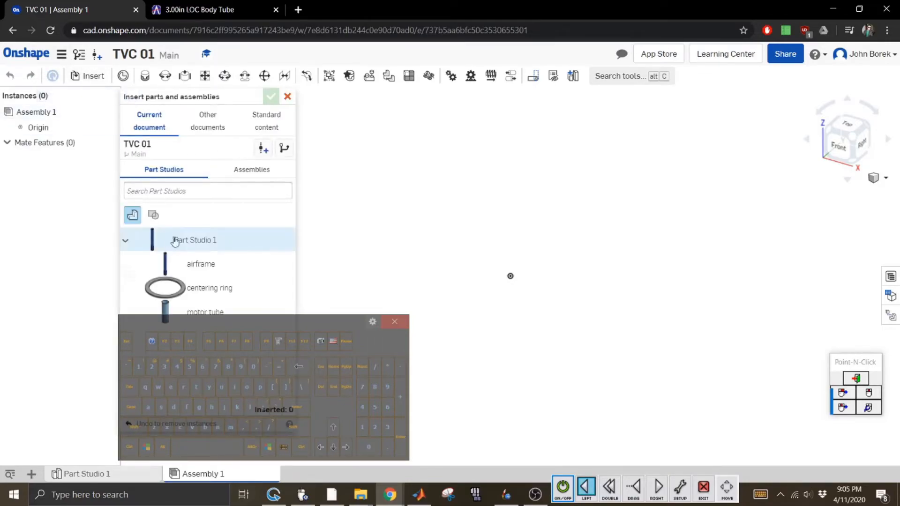
pyautogui.click(205, 309)
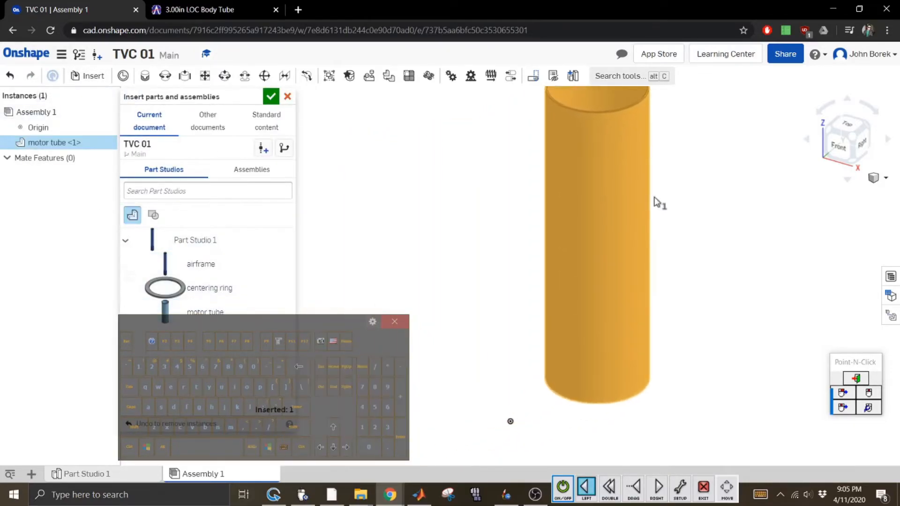
pyautogui.click(599, 283)
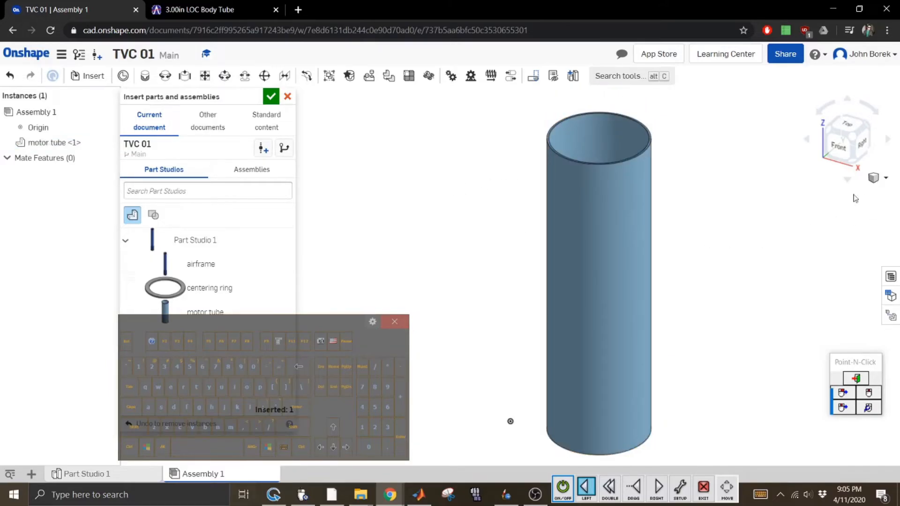
# Fasten the center of the motor tube's lower end to the assembly origin with a Fastened mate
pyautogui.click(854, 161)
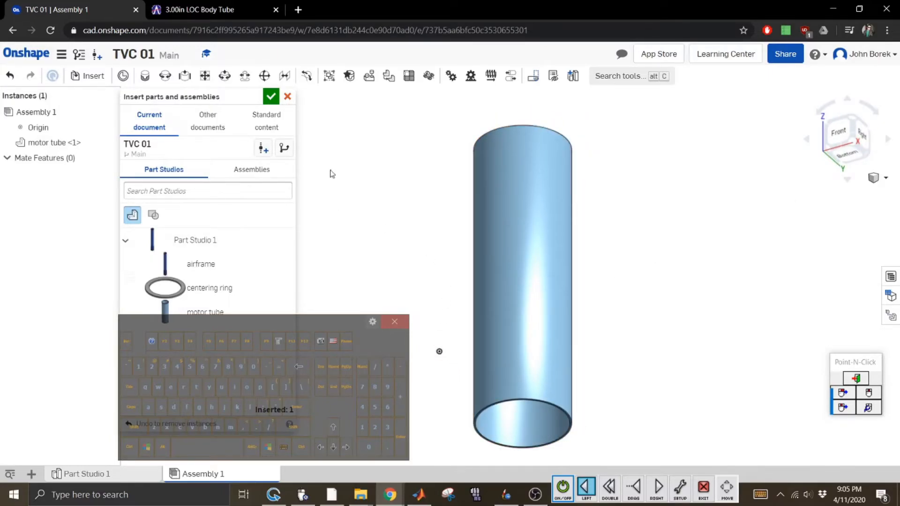
pyautogui.click(144, 76)
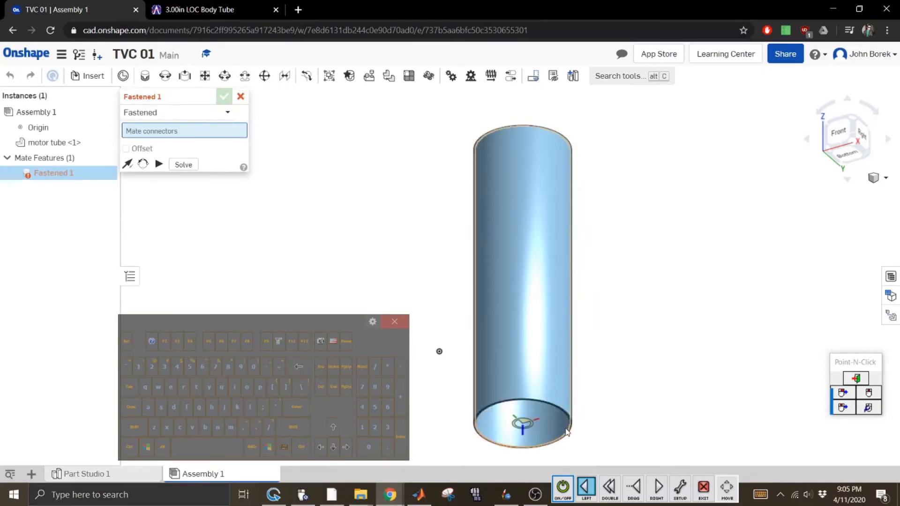
pyautogui.click(563, 491)
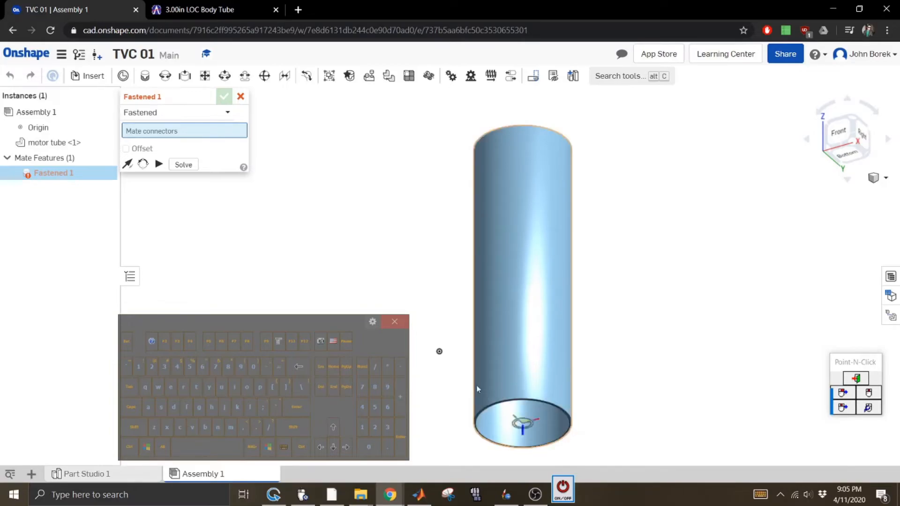
pyautogui.click(440, 354)
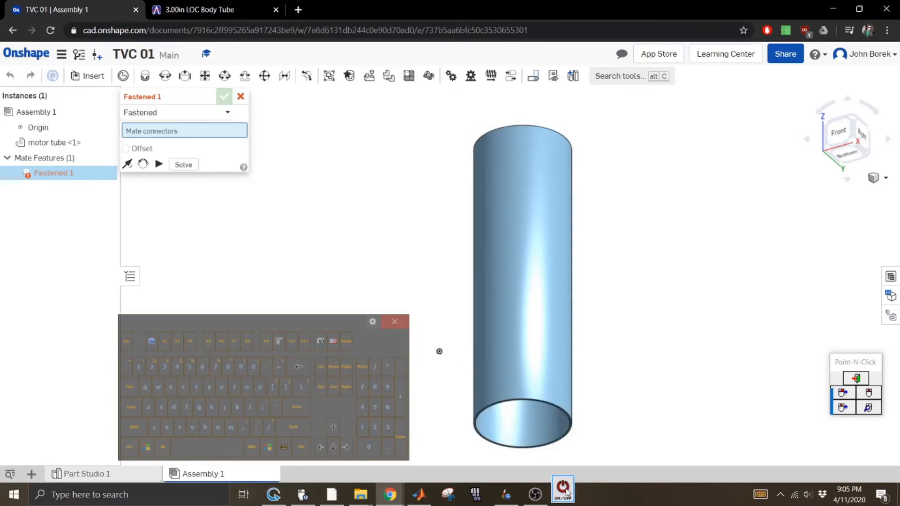
pyautogui.click(564, 488)
pyautogui.click(565, 436)
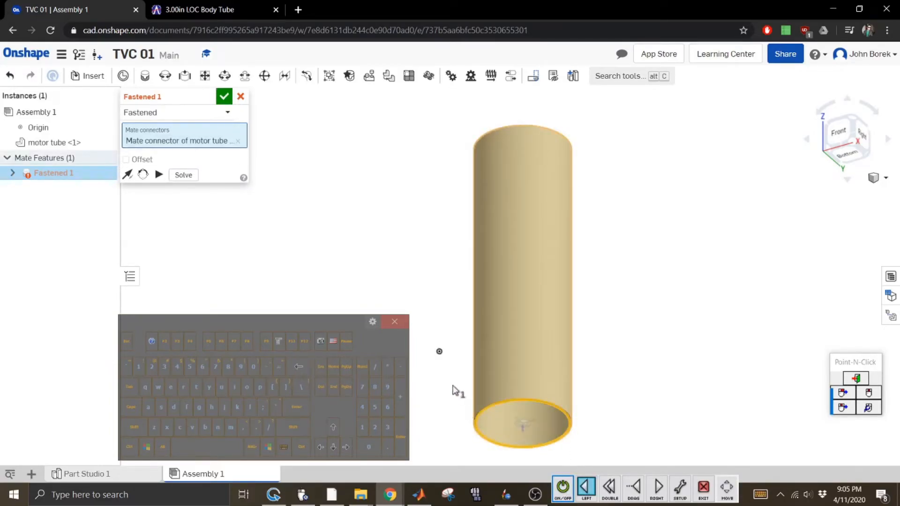
pyautogui.click(441, 352)
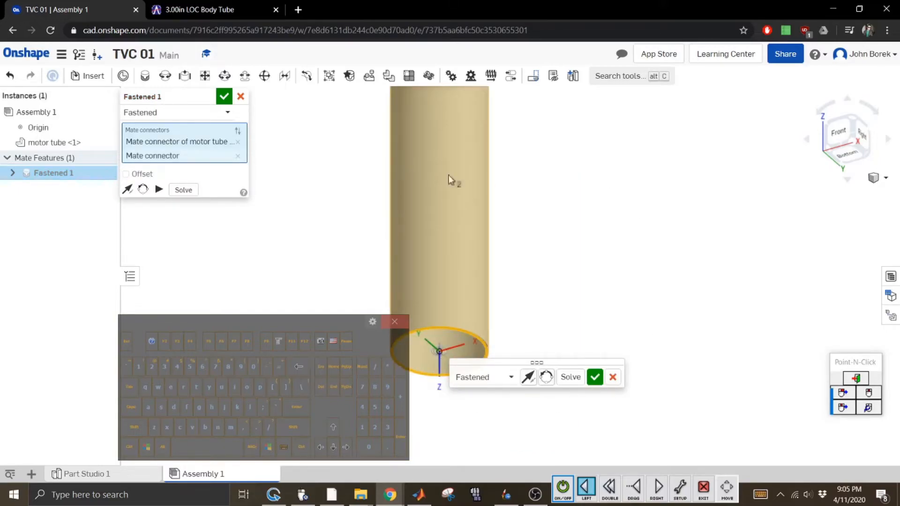
pyautogui.click(858, 122)
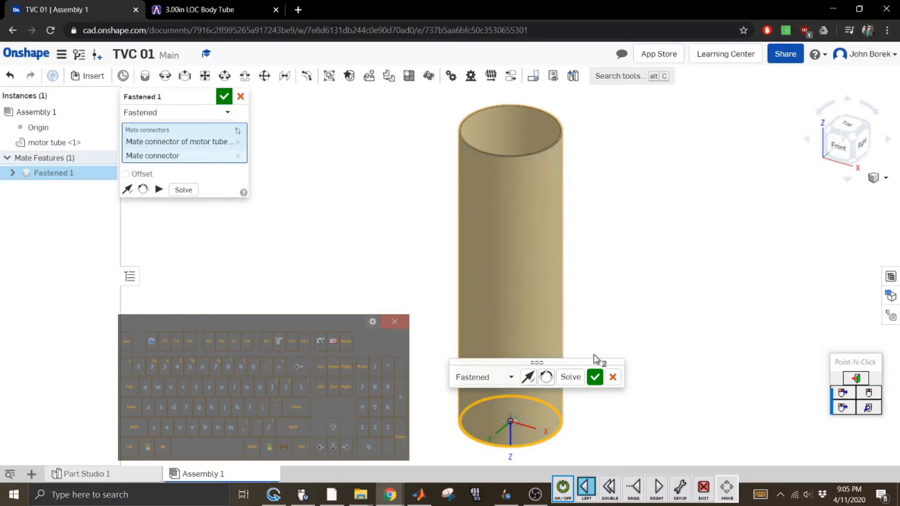
pyautogui.click(595, 377)
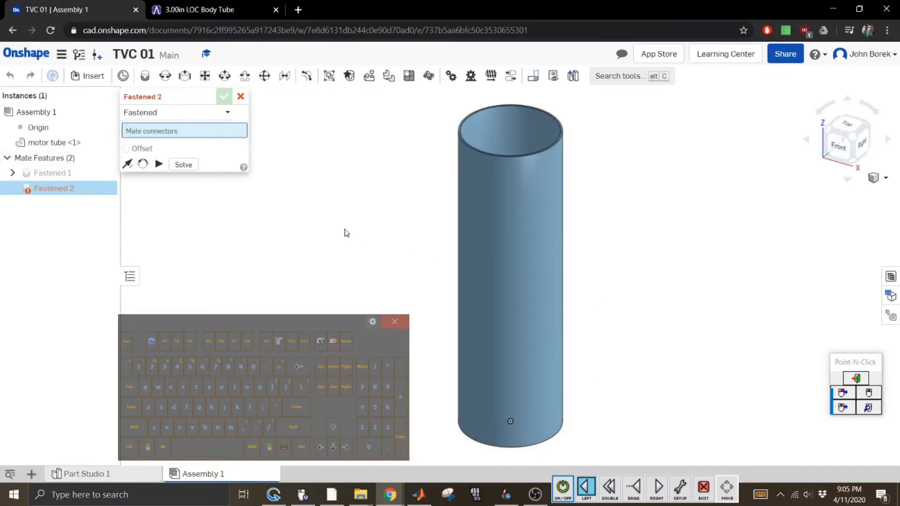
pyautogui.click(241, 96)
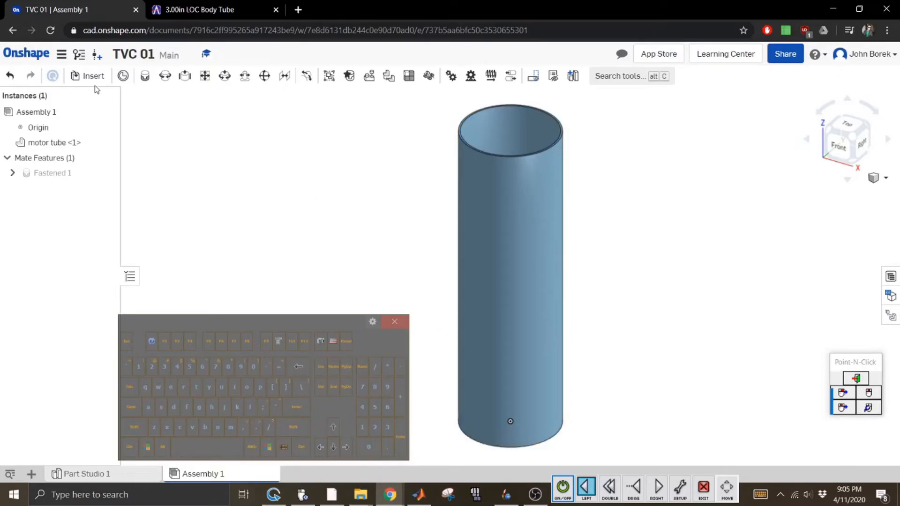
# Insert the centering ring from Part Studio 1 into the assembly, placing it beside the motor tube
pyautogui.click(86, 76)
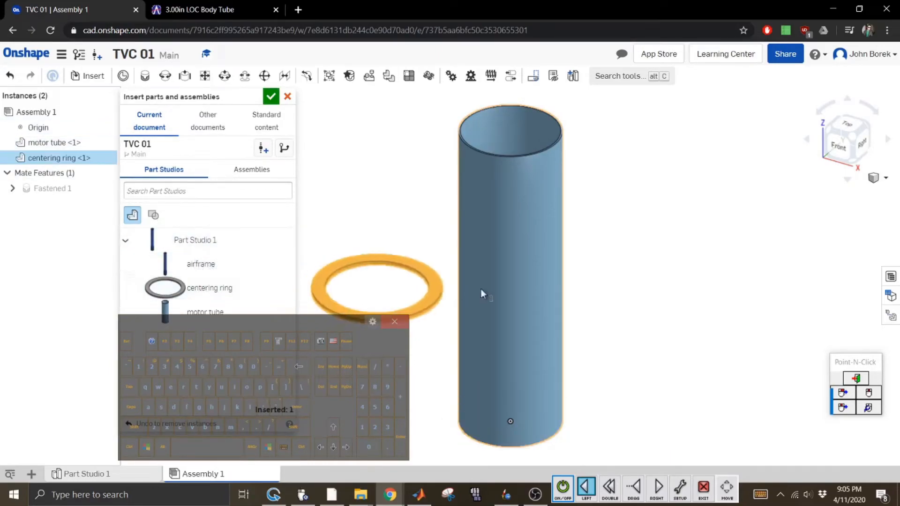
pyautogui.click(702, 282)
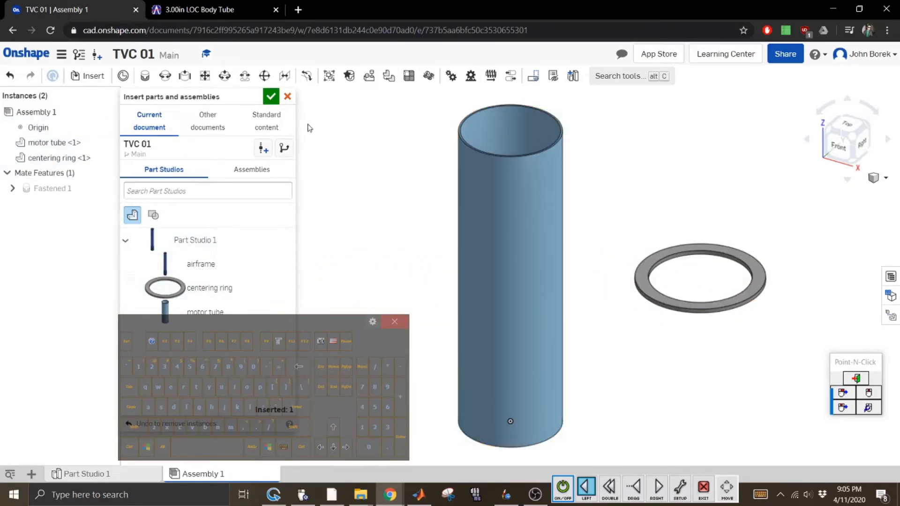
pyautogui.click(271, 97)
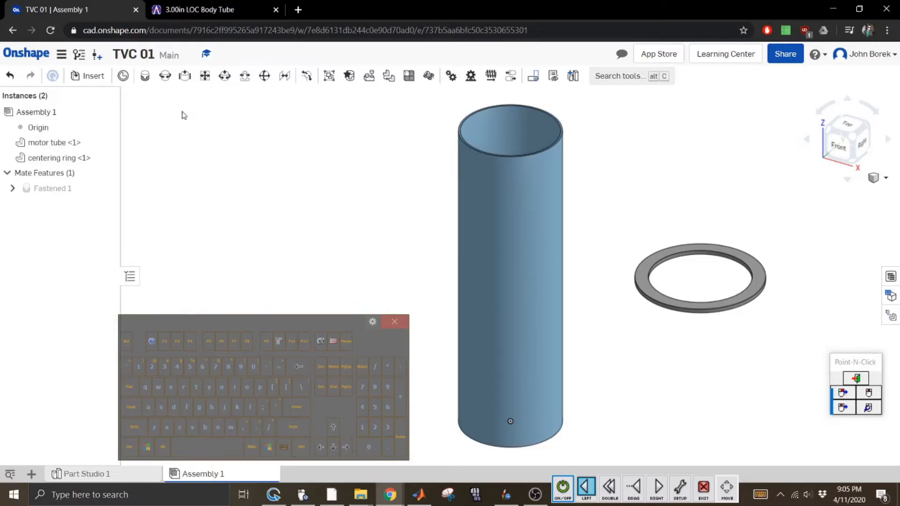
# Add a Fastened mate joining the centering ring's inner edge to the motor tube's upper rim
pyautogui.click(145, 75)
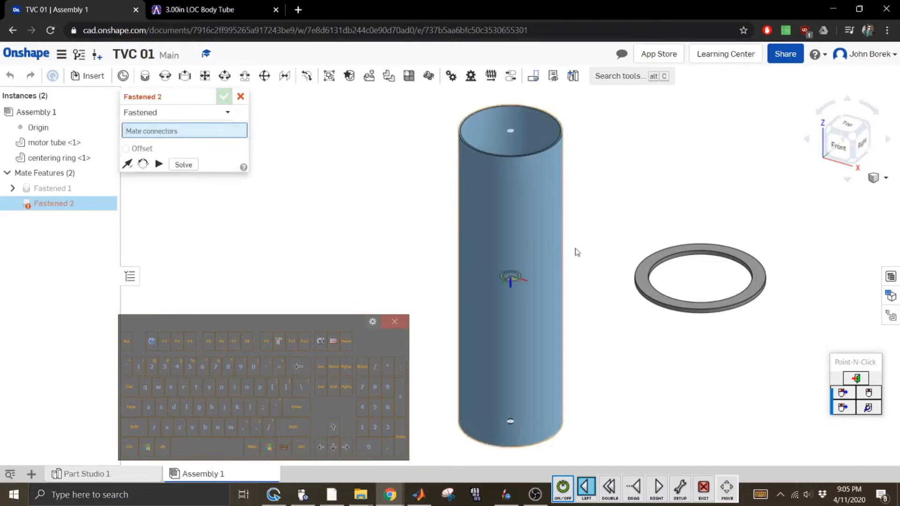
pyautogui.click(752, 273)
pyautogui.click(752, 272)
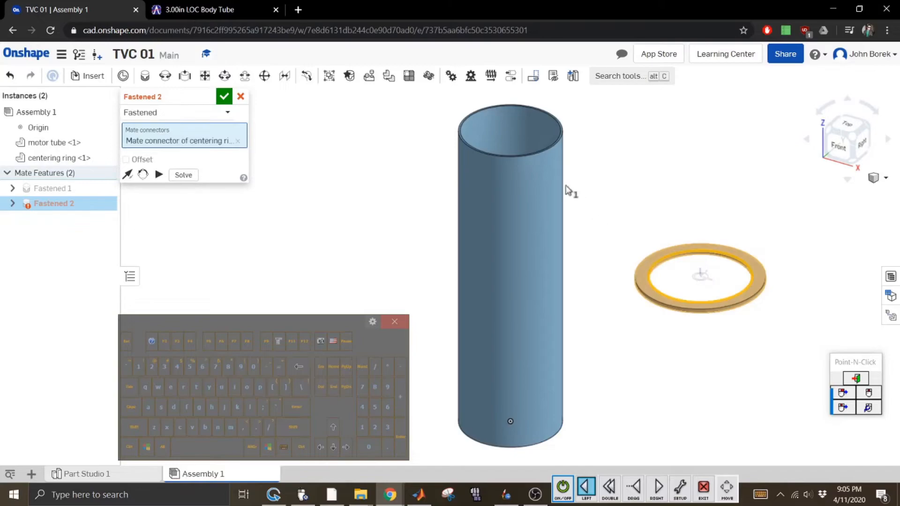
pyautogui.click(558, 132)
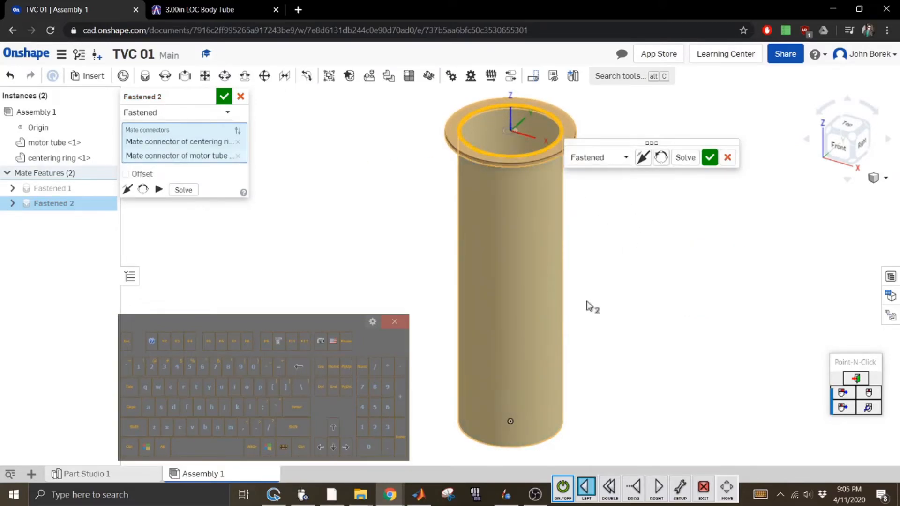
pyautogui.click(563, 488)
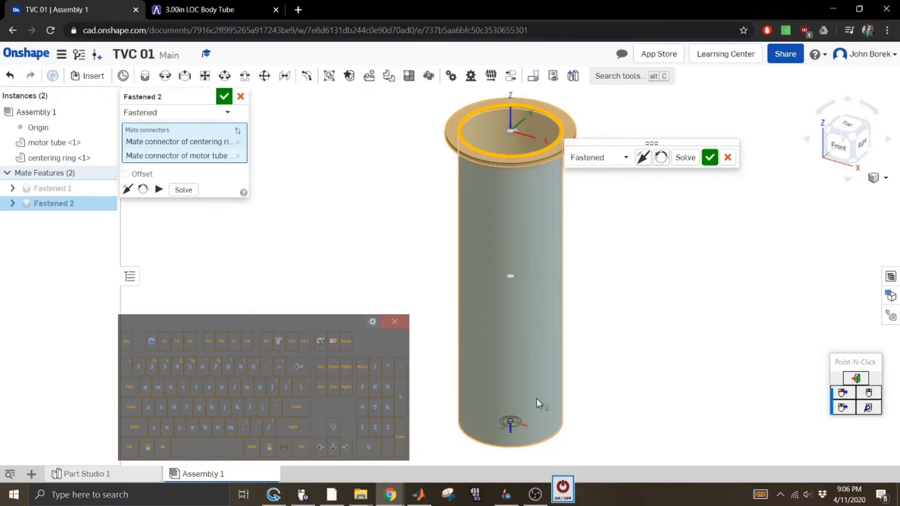
pyautogui.click(563, 486)
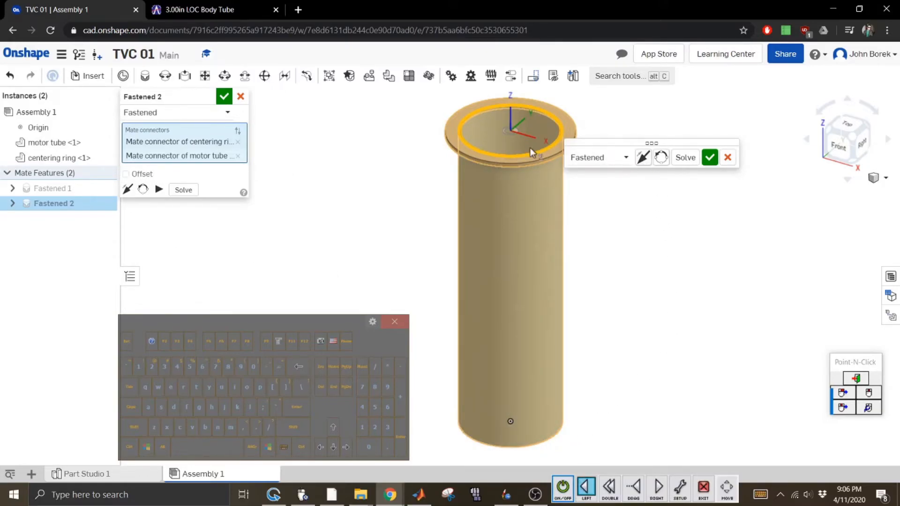
# Offset the centering ring's Fastened mate by -1.875 in along Z and accept the mate
pyautogui.click(126, 174)
pyautogui.click(210, 220)
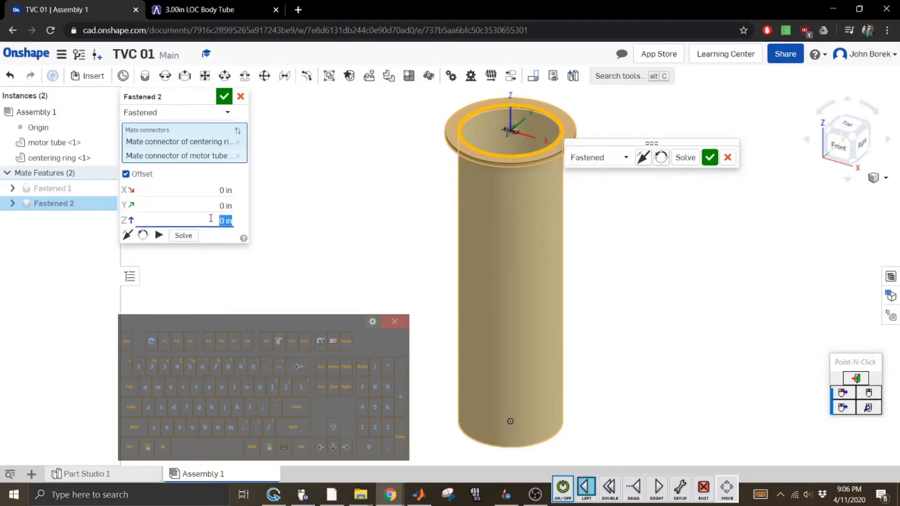
pyautogui.click(400, 368)
pyautogui.click(388, 449)
pyautogui.click(375, 387)
pyautogui.click(377, 408)
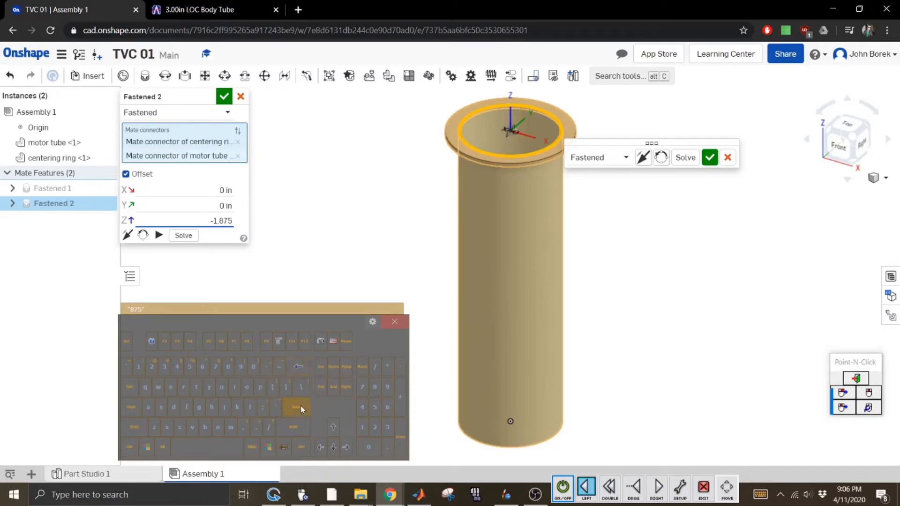
pyautogui.click(300, 407)
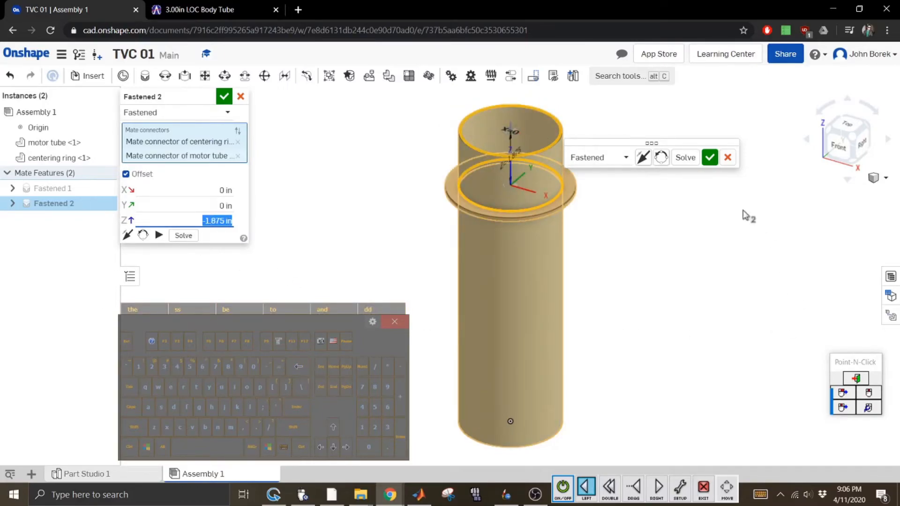
pyautogui.click(710, 157)
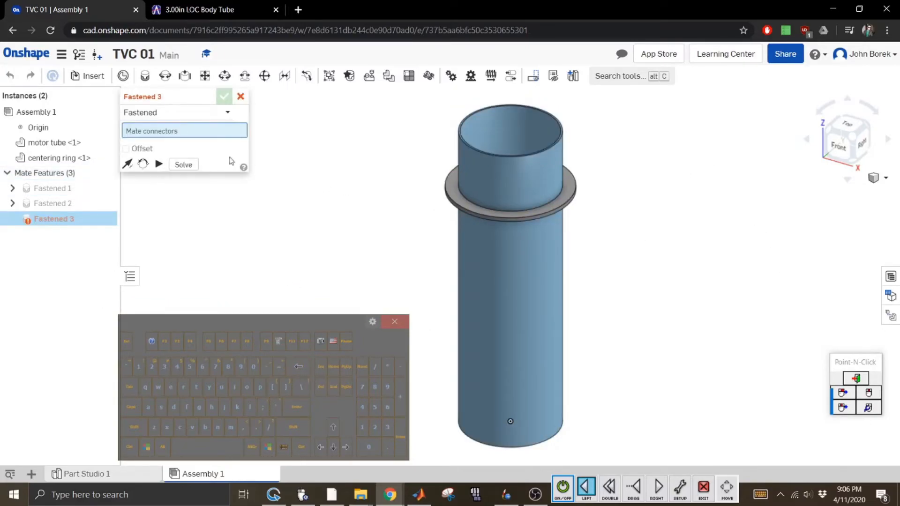
pyautogui.click(241, 97)
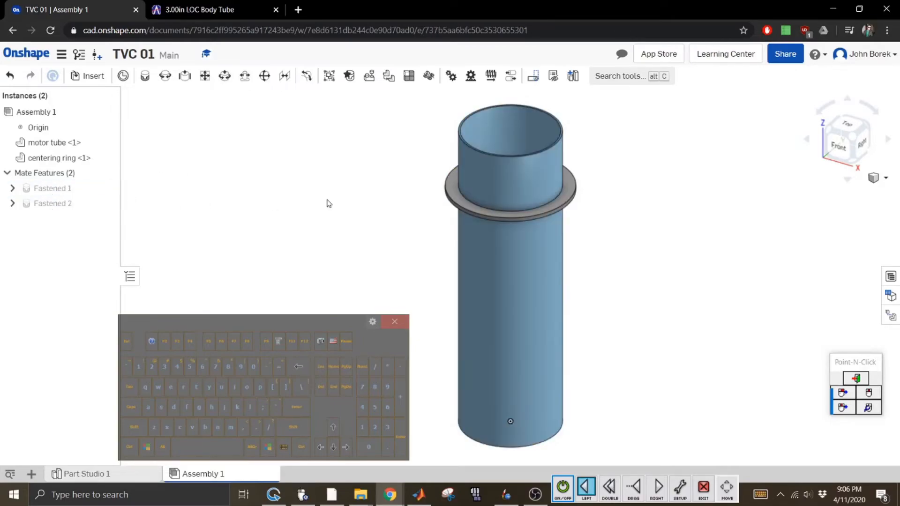
# Set up a linear pattern of the centering ring, using the motor tube's upper edge as direction and a 2 in distance
pyautogui.click(409, 76)
pyautogui.click(462, 201)
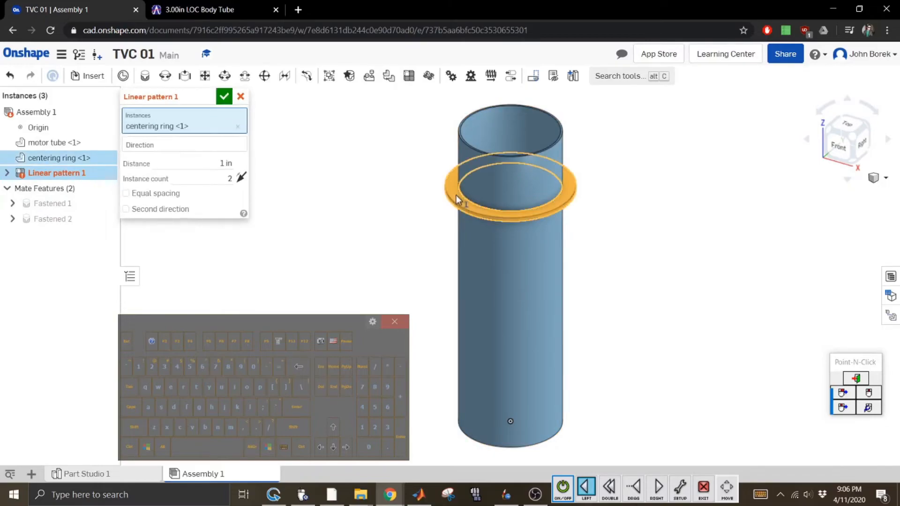
pyautogui.click(173, 151)
pyautogui.click(508, 153)
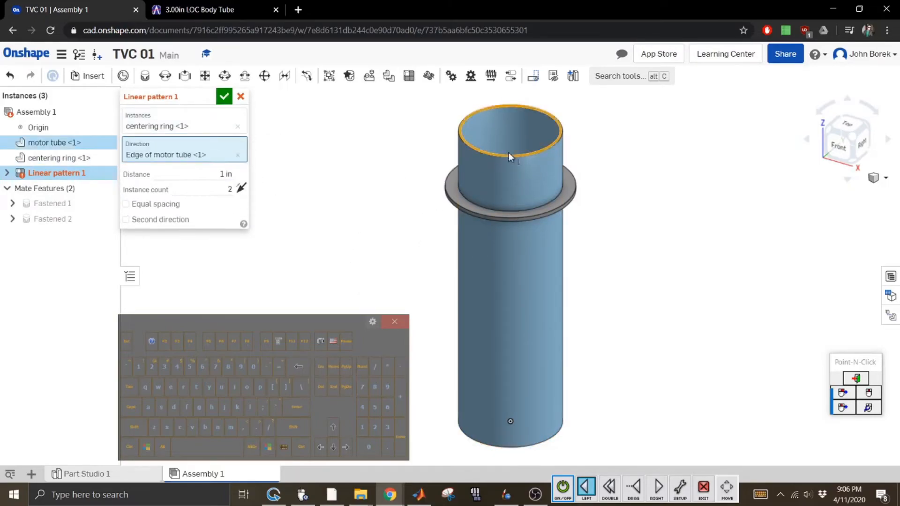
pyautogui.click(224, 174)
pyautogui.click(375, 430)
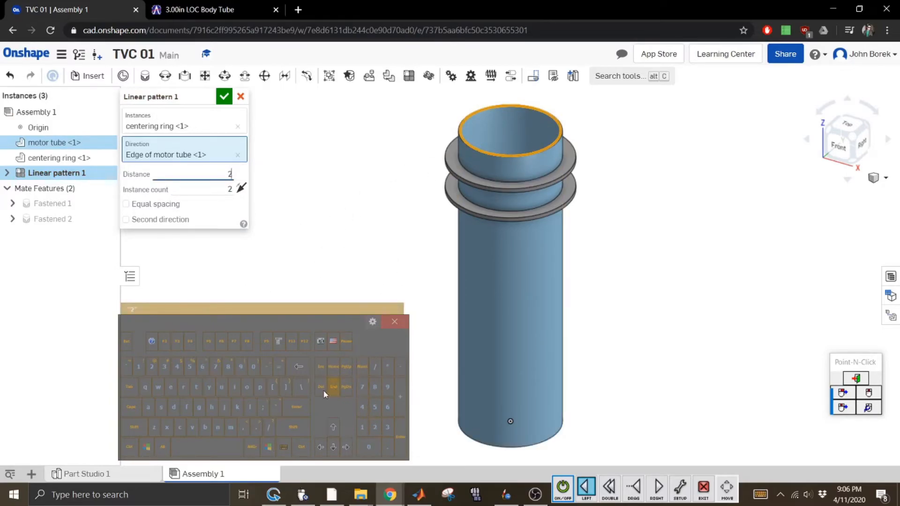
pyautogui.click(299, 410)
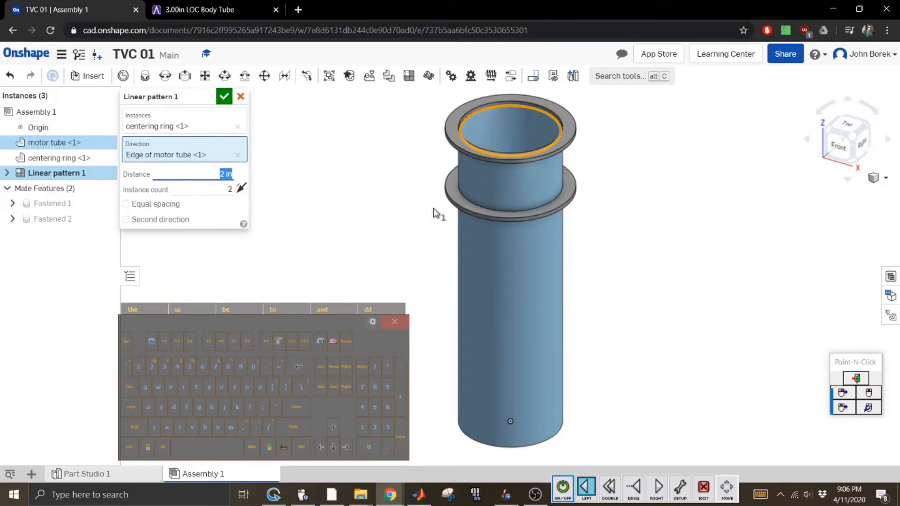
# Set the centering ring pattern's distance to 1.875 in
pyautogui.click(368, 428)
pyautogui.click(388, 447)
pyautogui.click(375, 389)
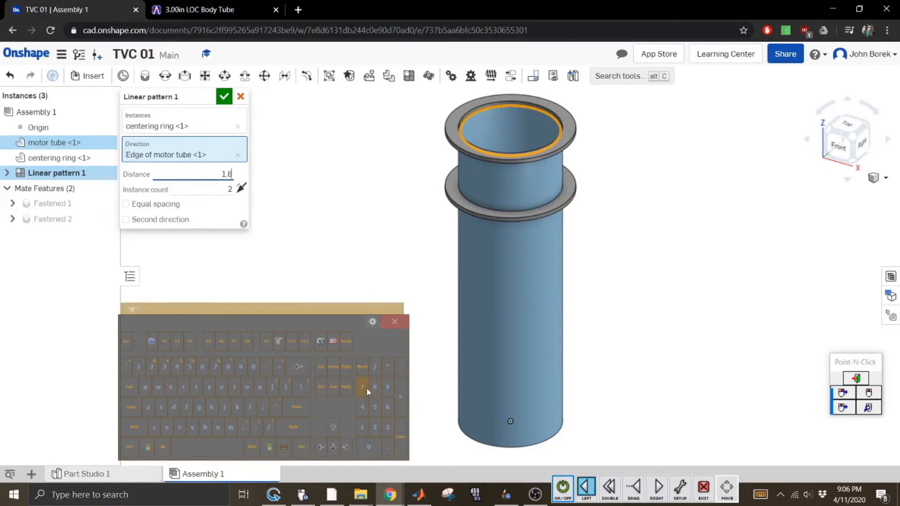
pyautogui.click(374, 403)
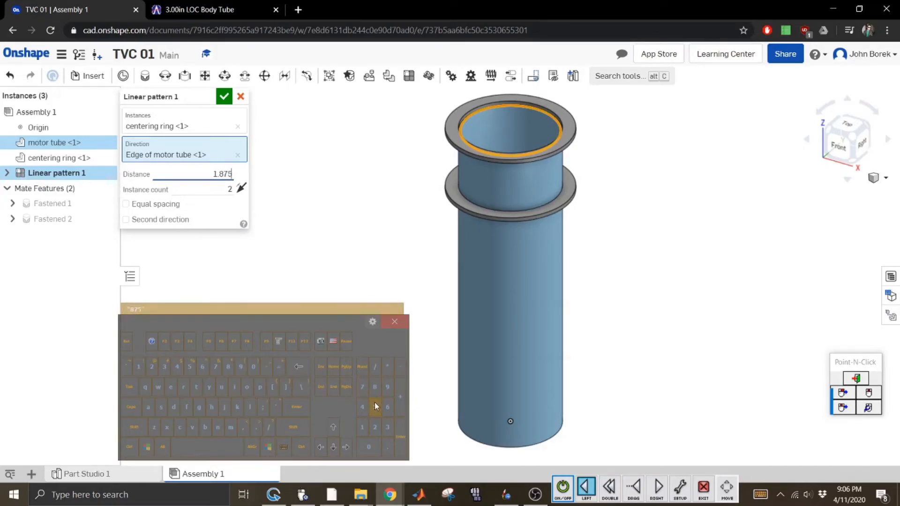
pyautogui.click(296, 406)
pyautogui.click(563, 488)
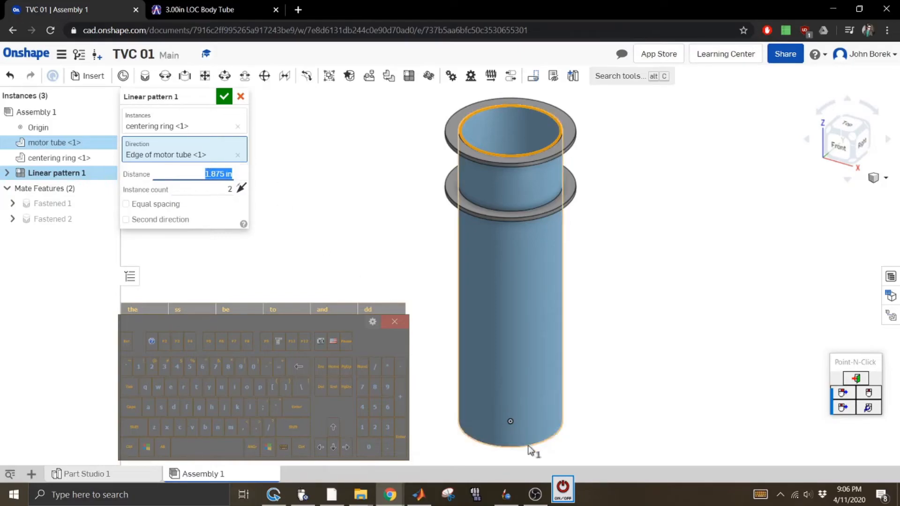
pyautogui.click(562, 488)
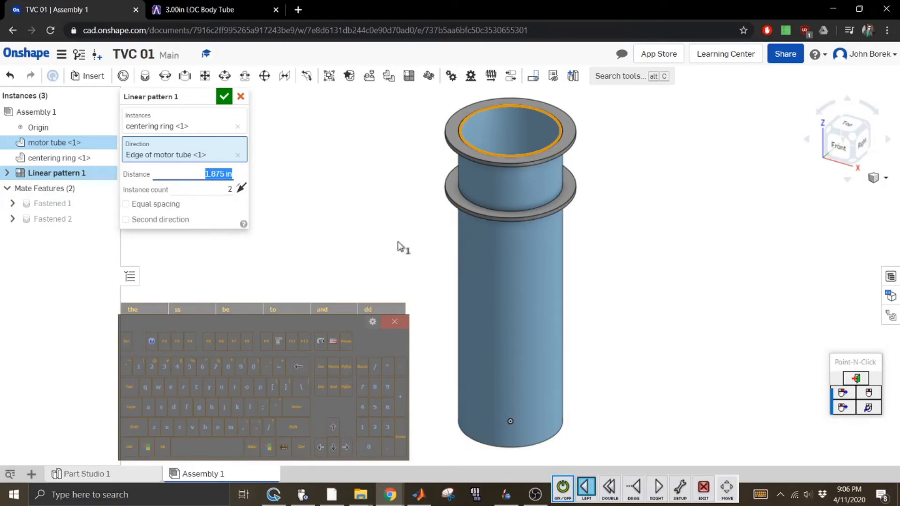
# Accept the centering ring's linear pattern and pick the airframe from Part Studio 1 to insert into the assembly
pyautogui.click(225, 97)
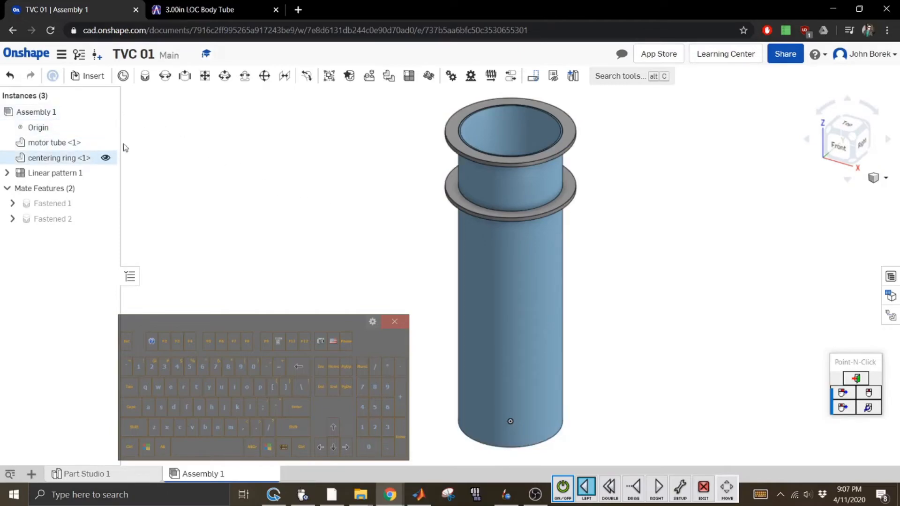
pyautogui.click(96, 77)
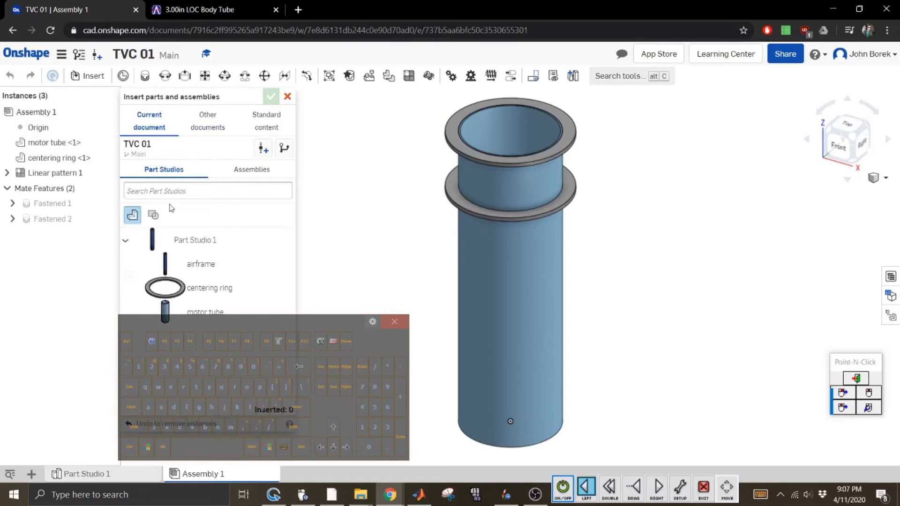
pyautogui.click(215, 263)
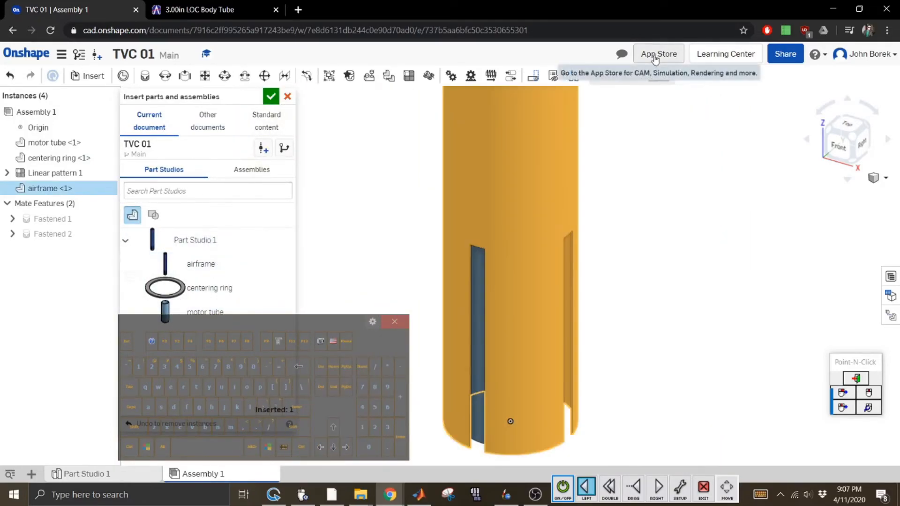
pyautogui.click(659, 54)
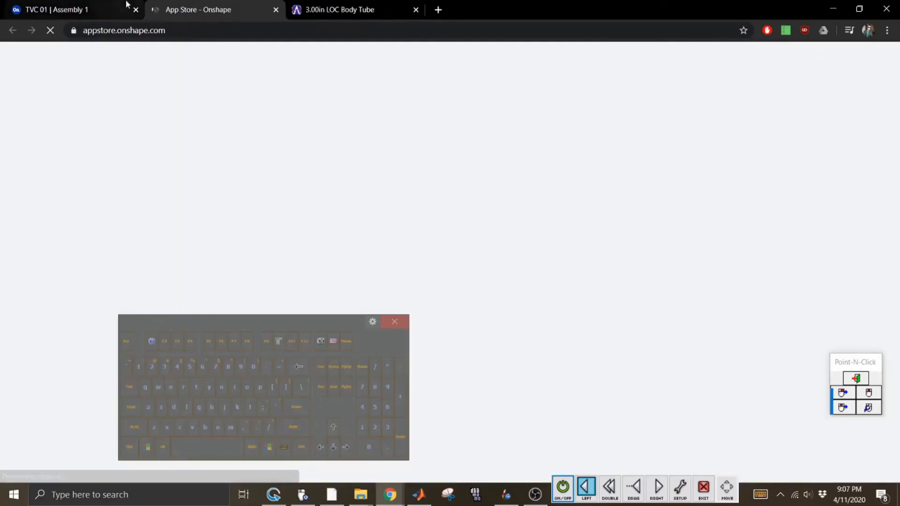
pyautogui.click(122, 9)
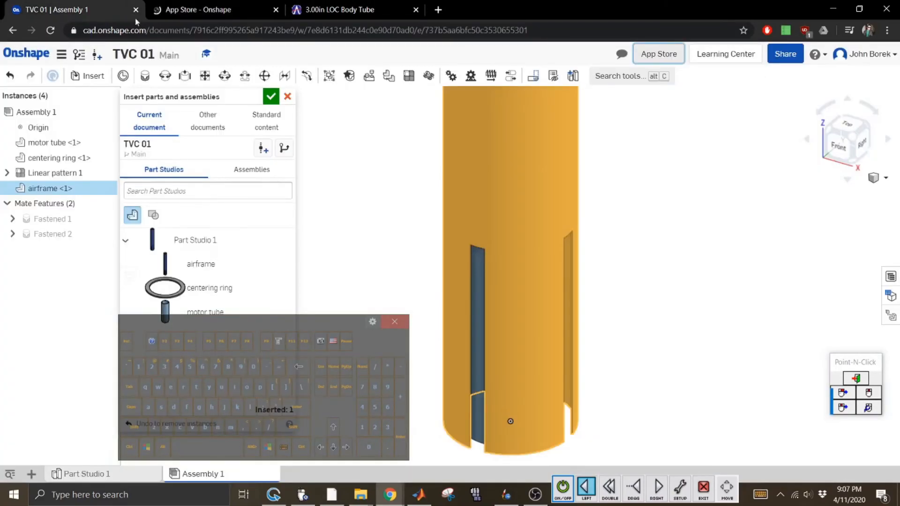
pyautogui.click(269, 9)
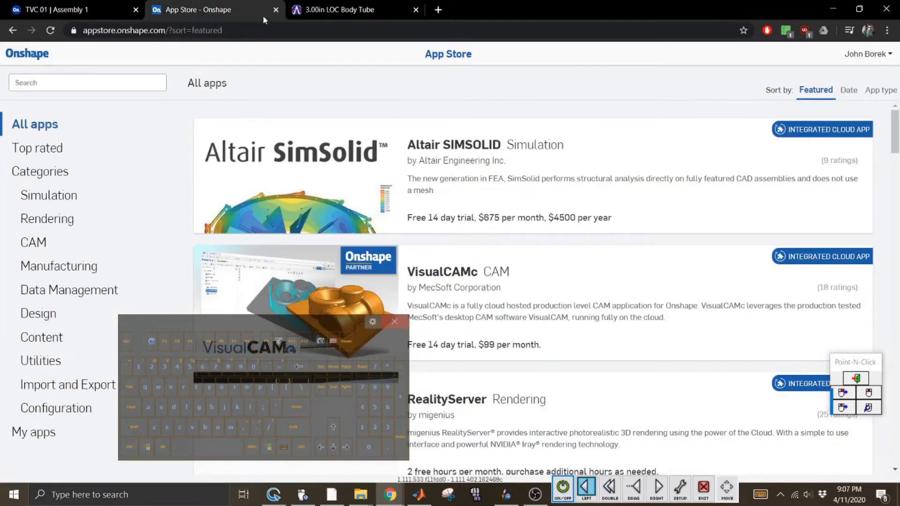
pyautogui.click(275, 10)
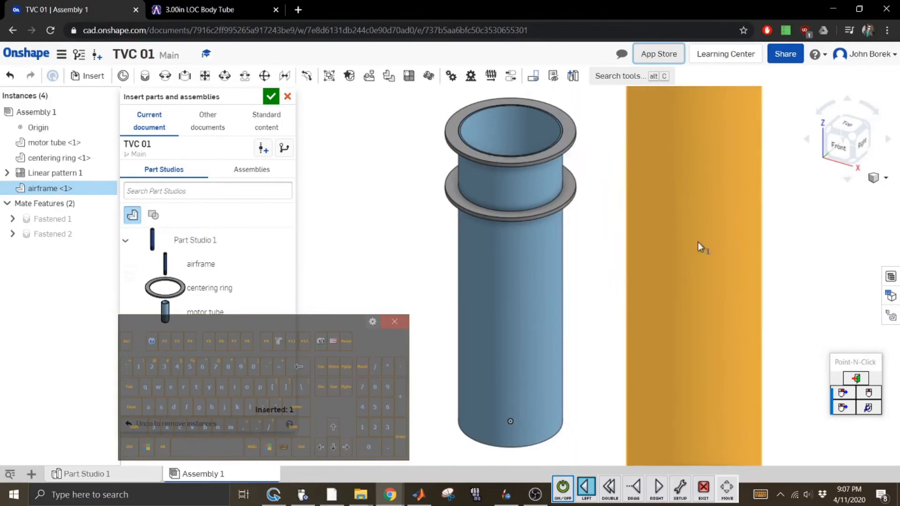
# Place the airframe beside the motor tube, bring both tubes' lower ends into view, and finish inserting parts
pyautogui.click(685, 218)
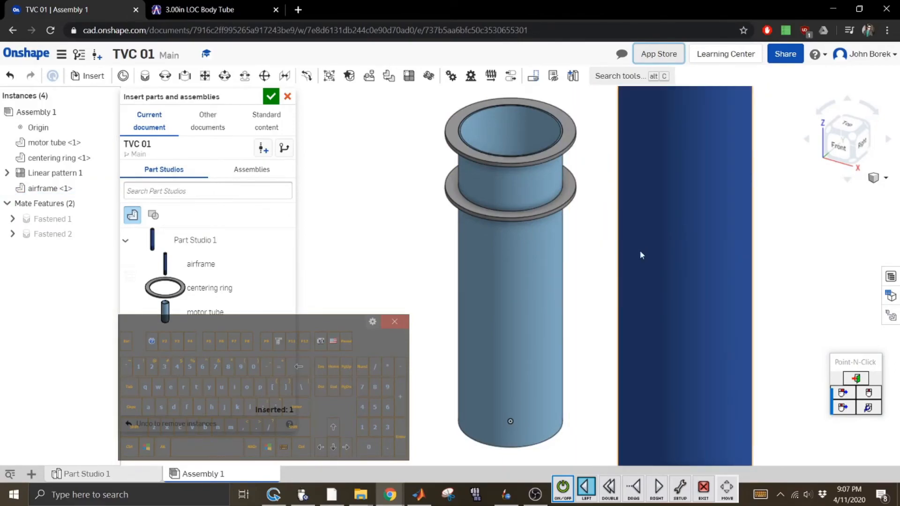
pyautogui.click(855, 174)
pyautogui.click(640, 491)
pyautogui.moveTo(543, 409); pyautogui.dragTo(528, 272)
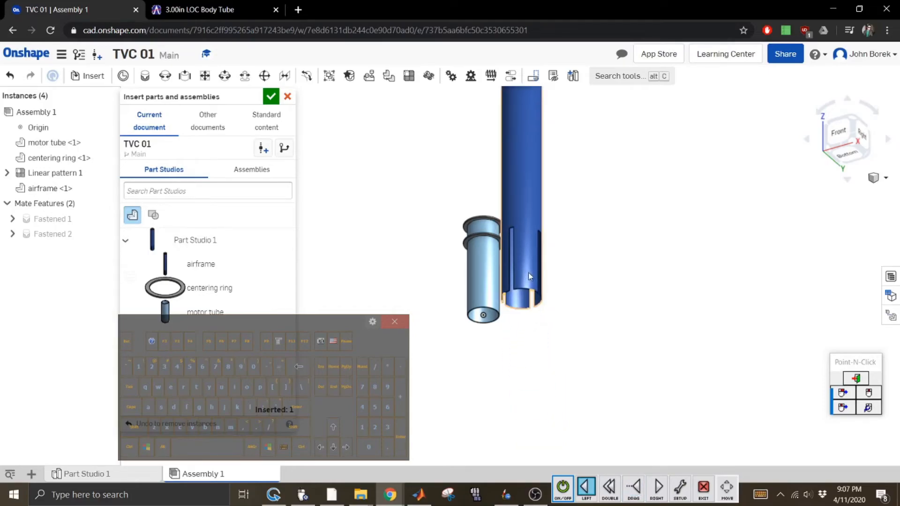
pyautogui.click(885, 177)
pyautogui.click(841, 257)
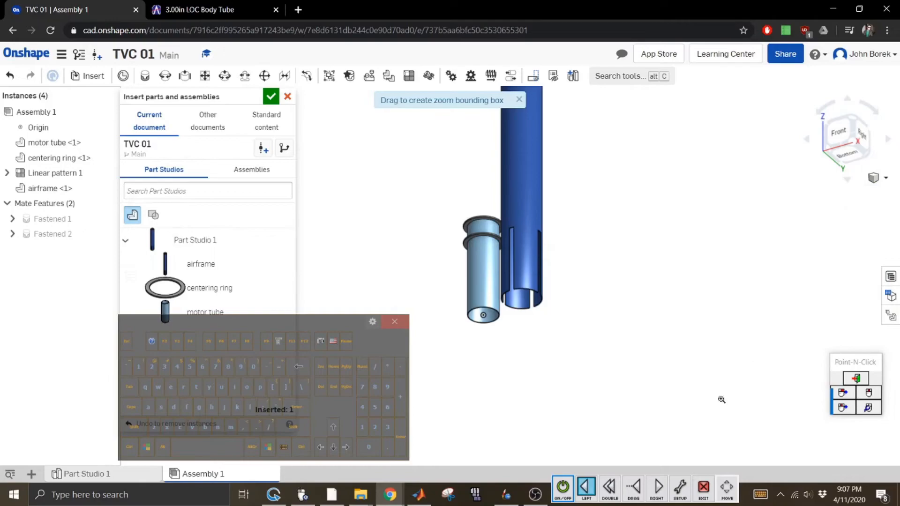
pyautogui.click(628, 497)
pyautogui.moveTo(450, 344); pyautogui.dragTo(554, 275)
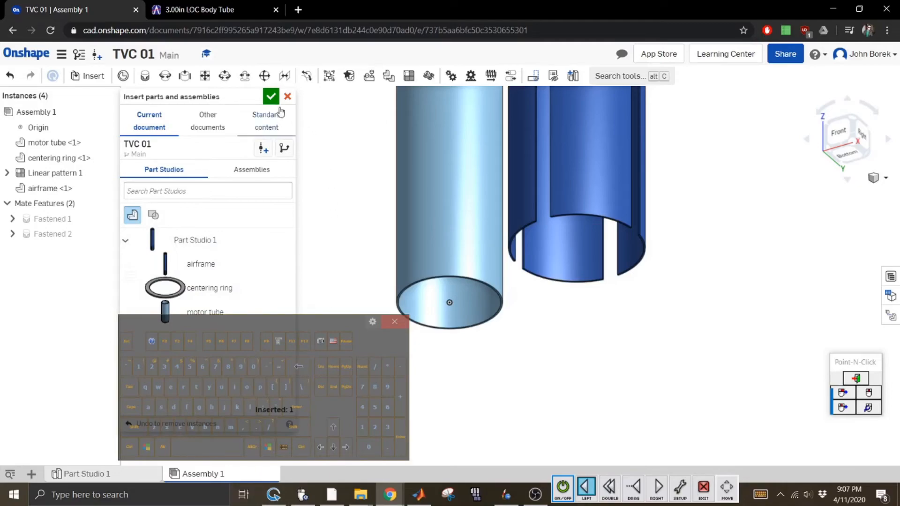
pyautogui.click(271, 96)
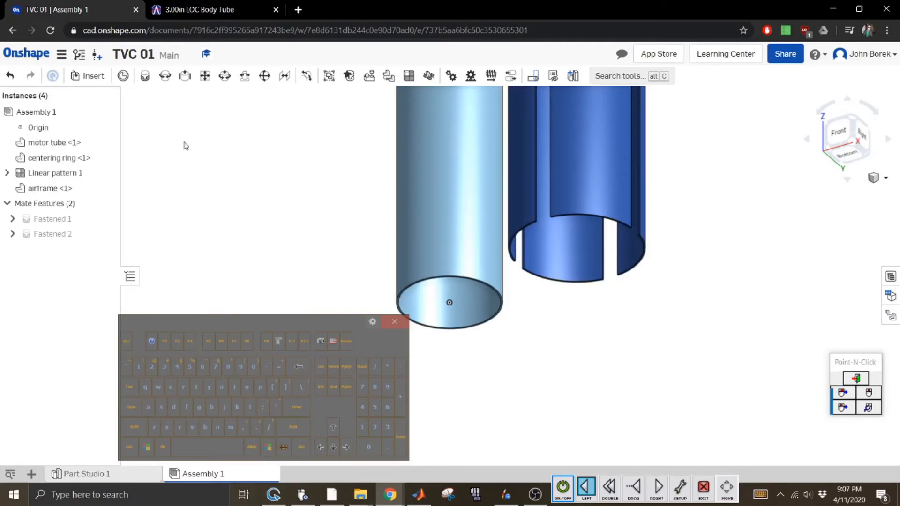
# Try a Fastened mate between the airframe's slotted lower end and the motor tube's lower rim, then undo the connector picks
pyautogui.click(145, 76)
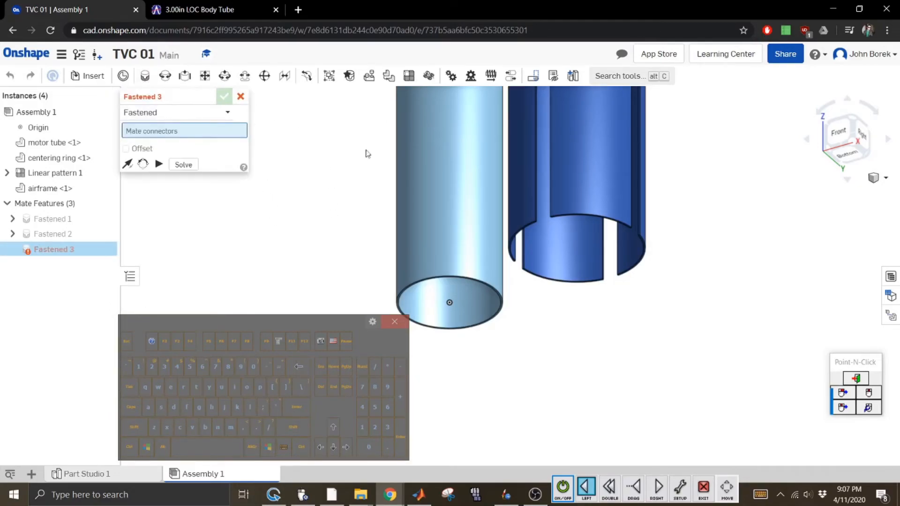
pyautogui.click(566, 281)
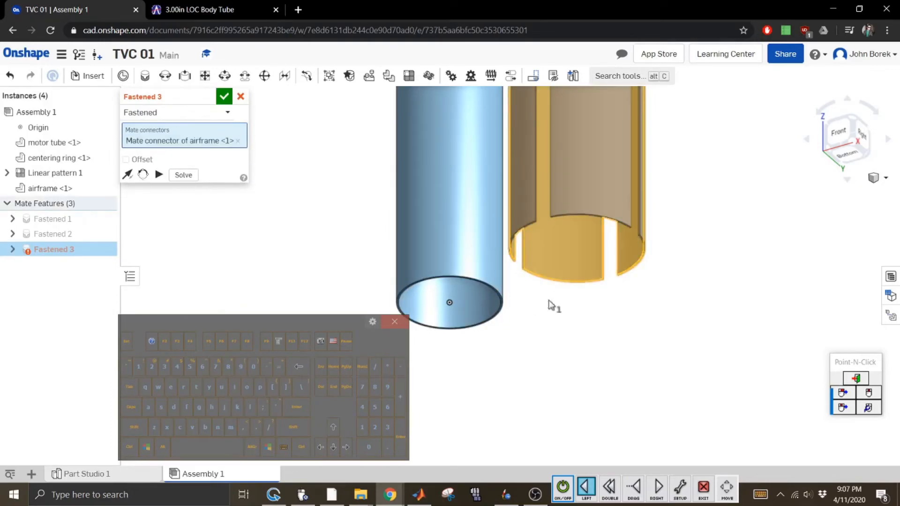
pyautogui.click(460, 328)
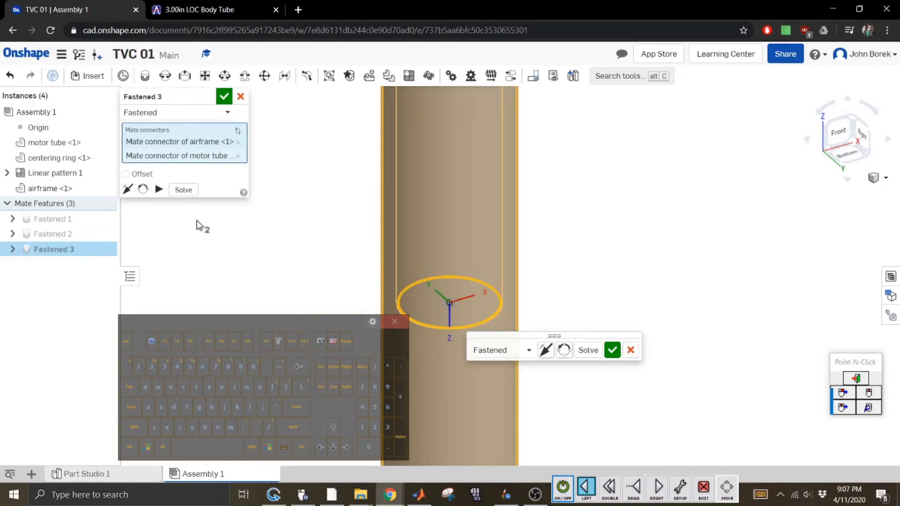
pyautogui.click(147, 447)
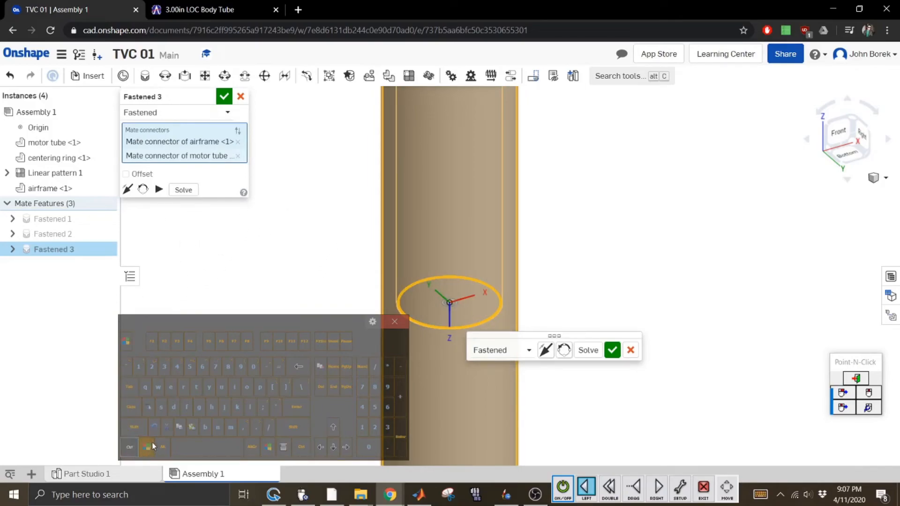
pyautogui.click(155, 429)
pyautogui.click(132, 449)
pyautogui.click(153, 429)
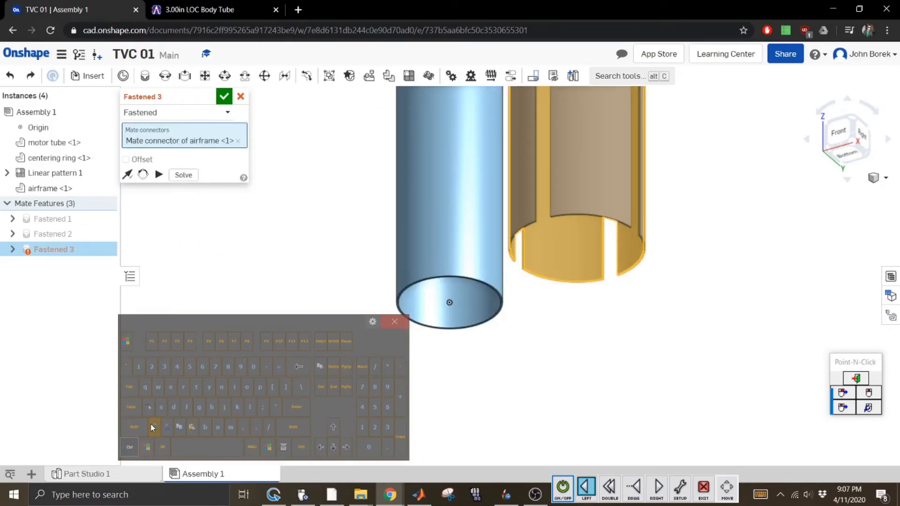
# Set up a Fastened mate joining the airframe's curved lower edge to the motor tube's lower rim
pyautogui.click(564, 487)
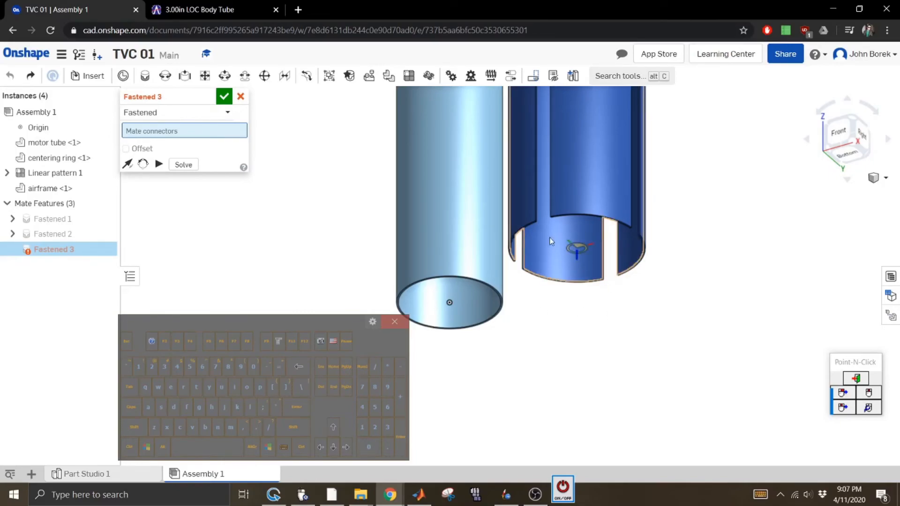
pyautogui.click(560, 489)
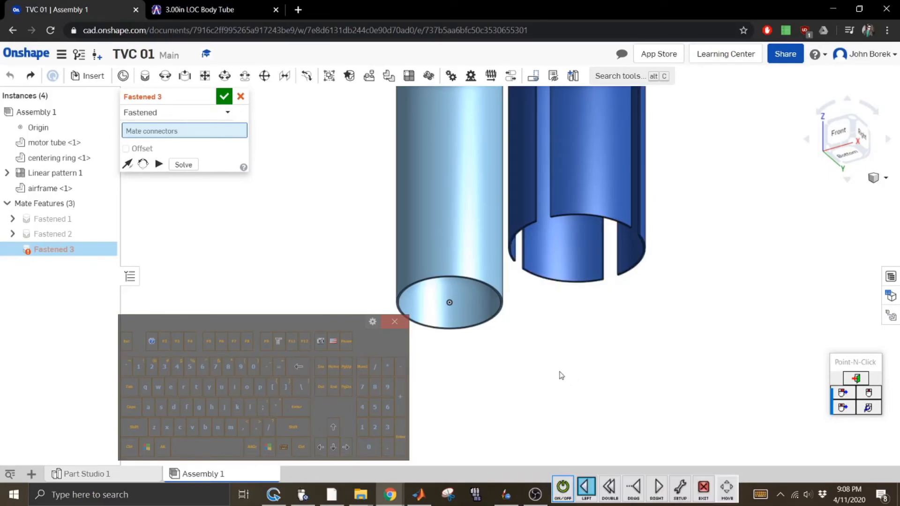
pyautogui.click(566, 283)
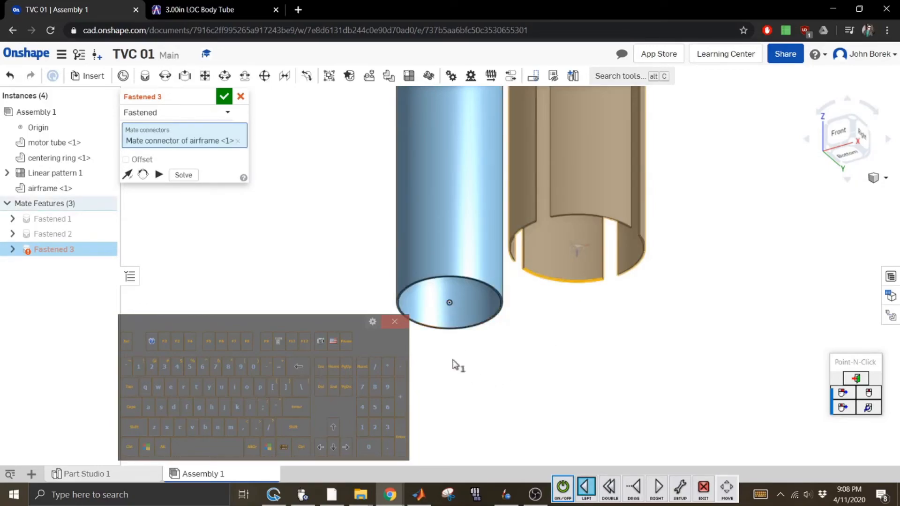
pyautogui.click(454, 333)
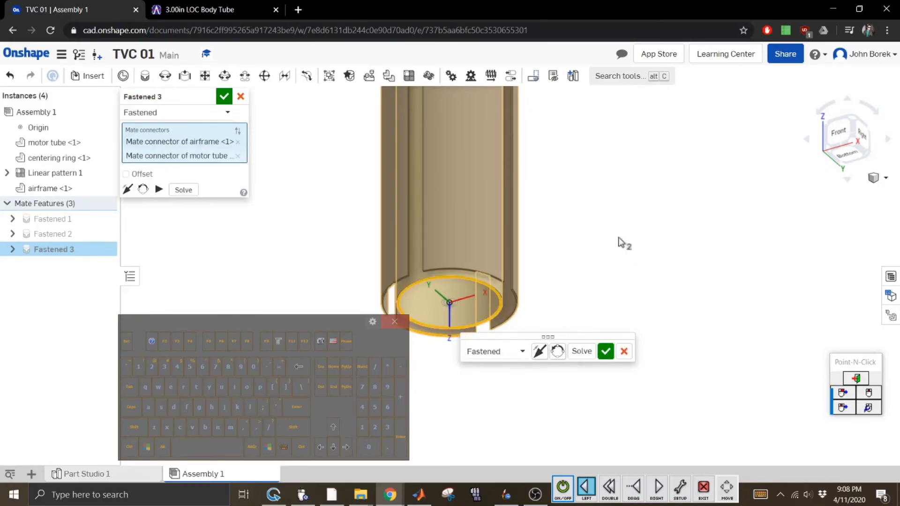
# Offset the airframe's Fastened mate by -1 in along Z and accept the mate
pyautogui.click(844, 136)
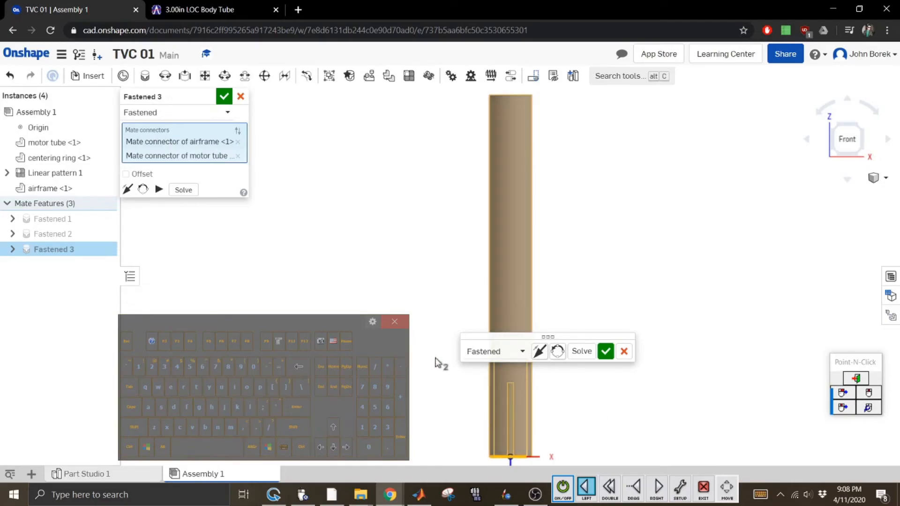
pyautogui.click(150, 175)
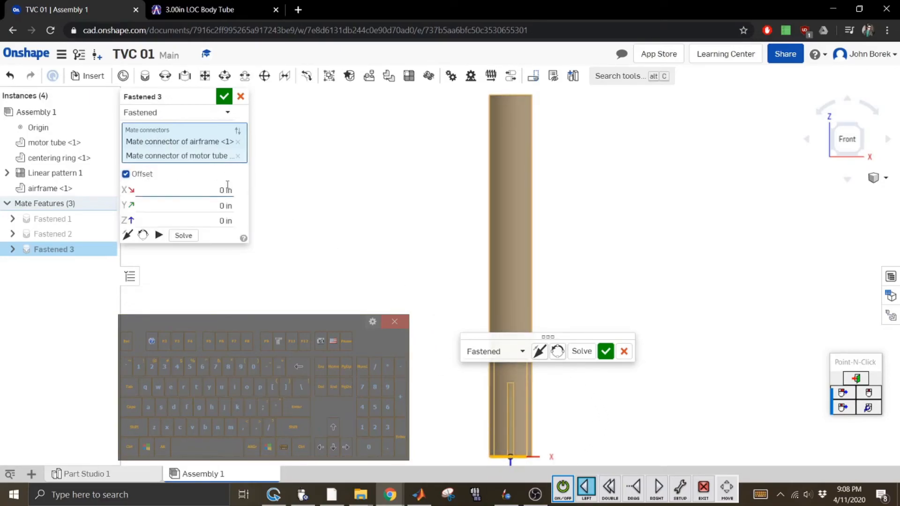
pyautogui.click(192, 219)
pyautogui.click(362, 427)
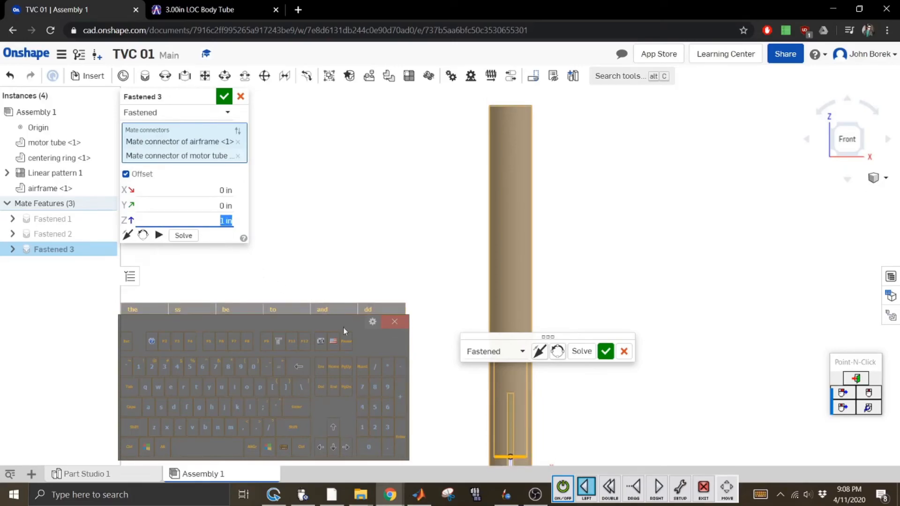
pyautogui.click(397, 363)
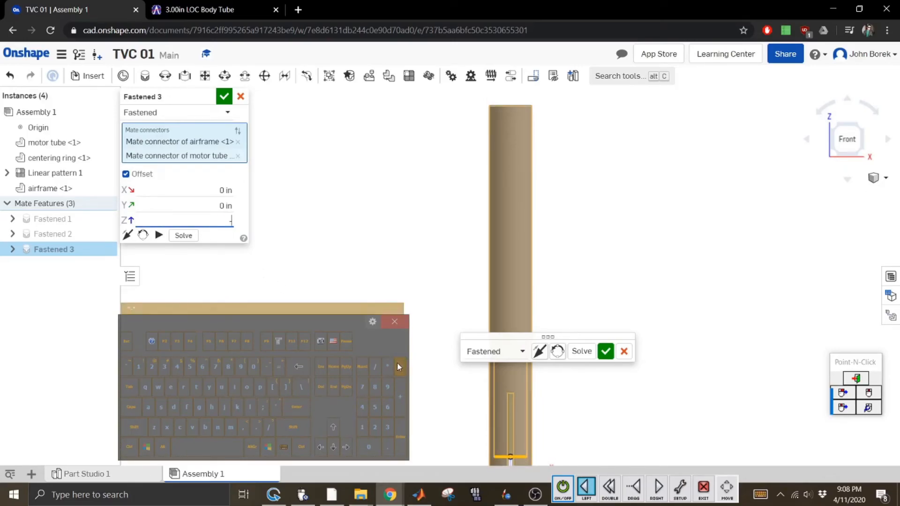
pyautogui.click(296, 407)
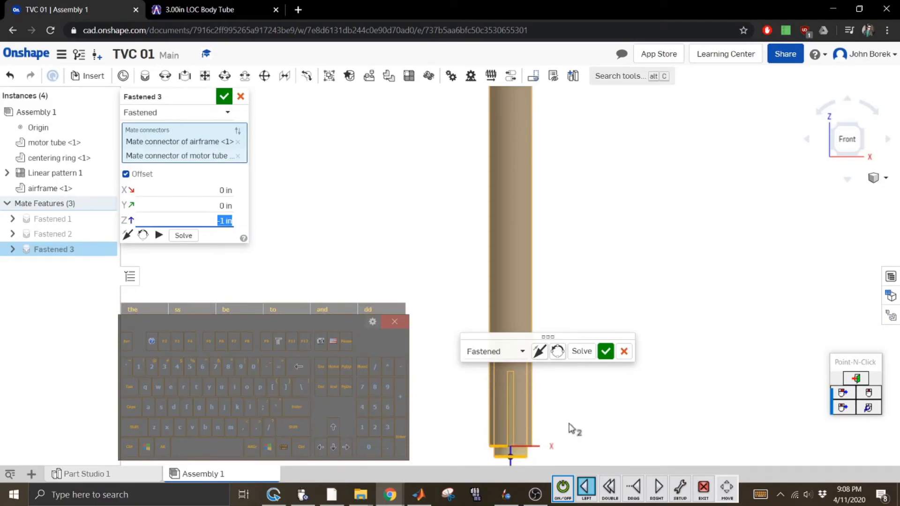
pyautogui.click(606, 351)
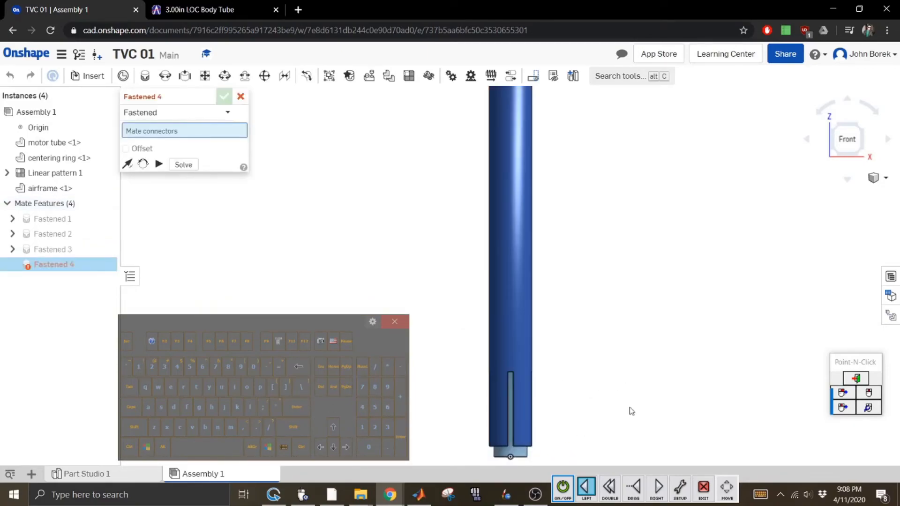
# Discard the new empty mate and examine the centering ring's mate position relative to the airframe's fin slots from the front
pyautogui.click(871, 135)
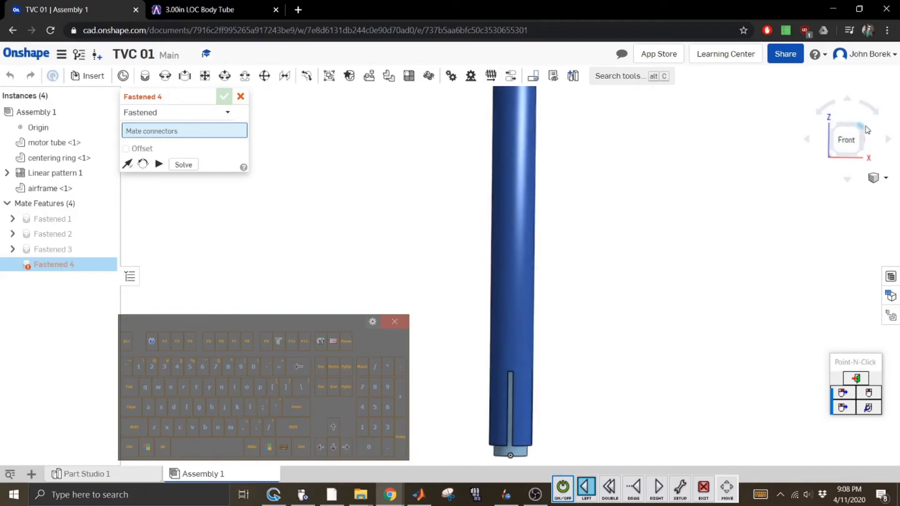
pyautogui.click(881, 179)
pyautogui.click(844, 258)
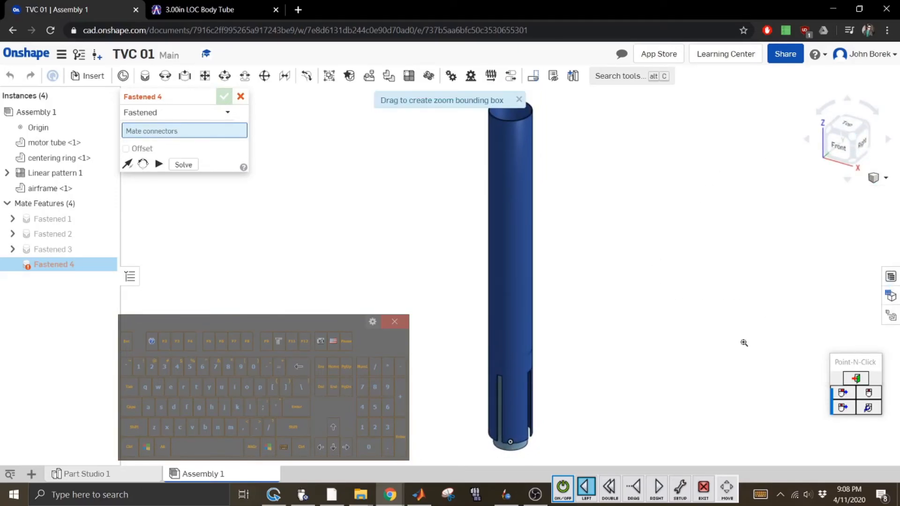
pyautogui.moveTo(475, 394); pyautogui.dragTo(549, 329)
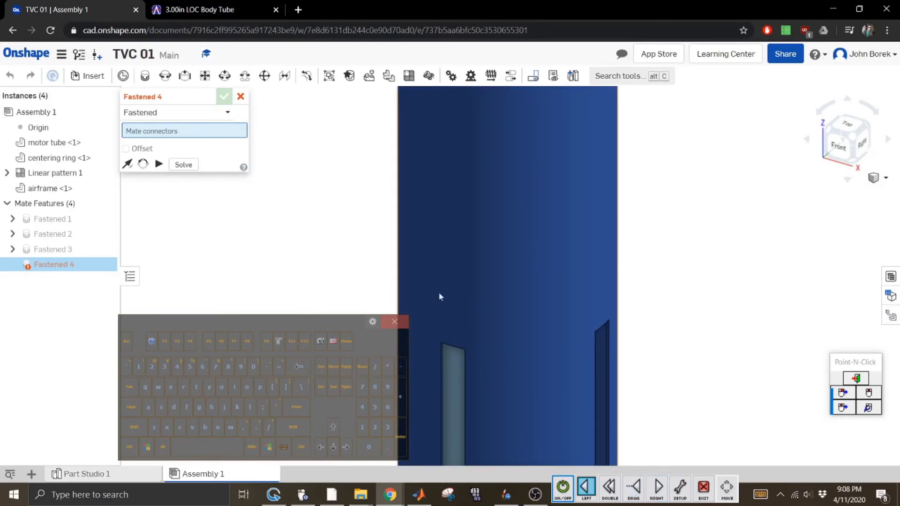
pyautogui.click(241, 96)
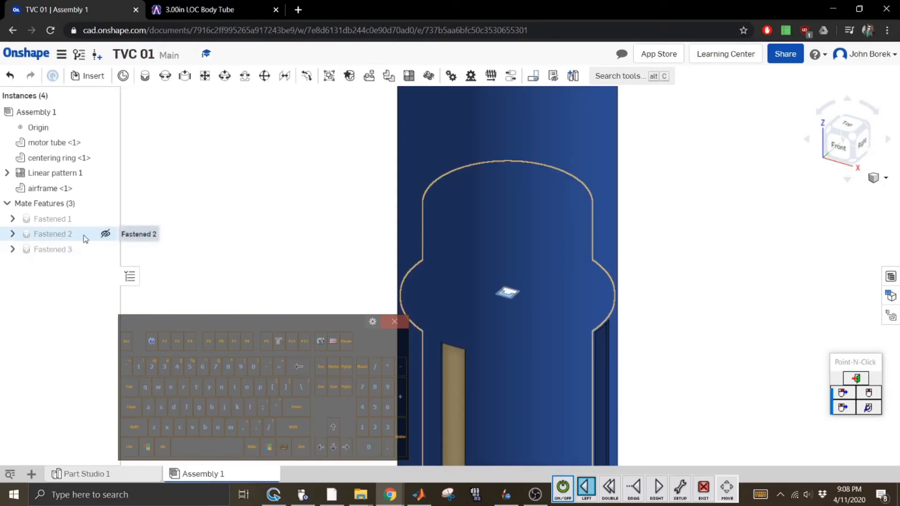
pyautogui.click(69, 238)
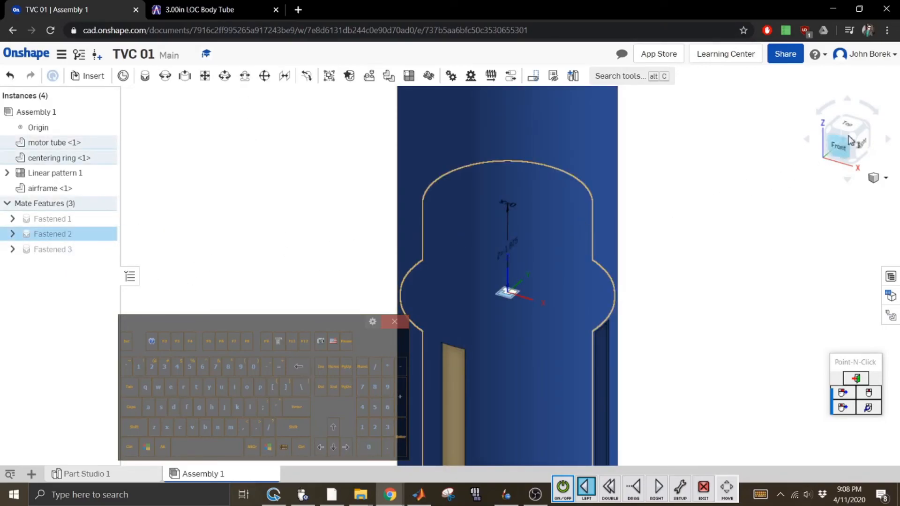
pyautogui.click(844, 156)
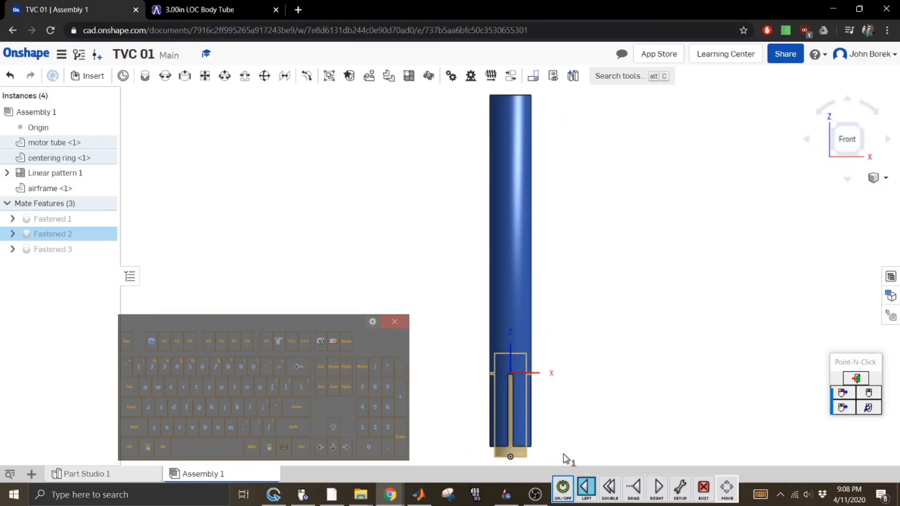
pyautogui.click(563, 488)
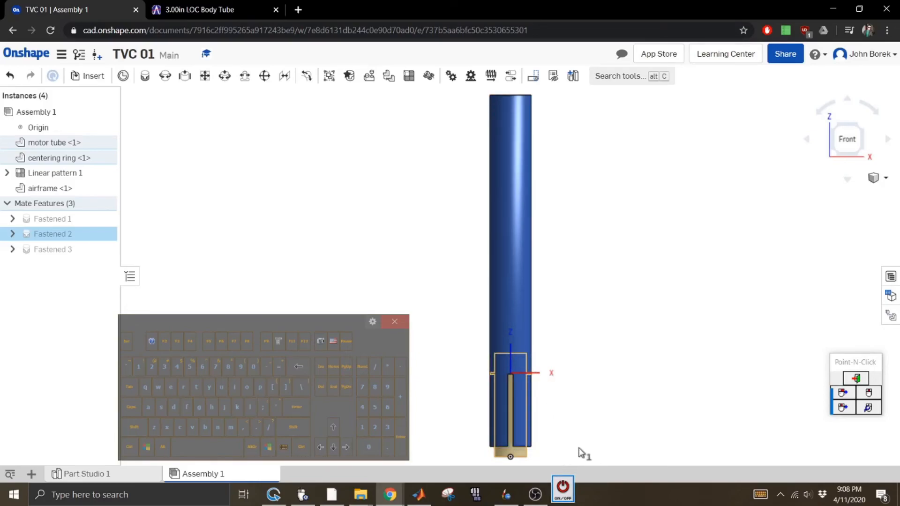
pyautogui.click(571, 487)
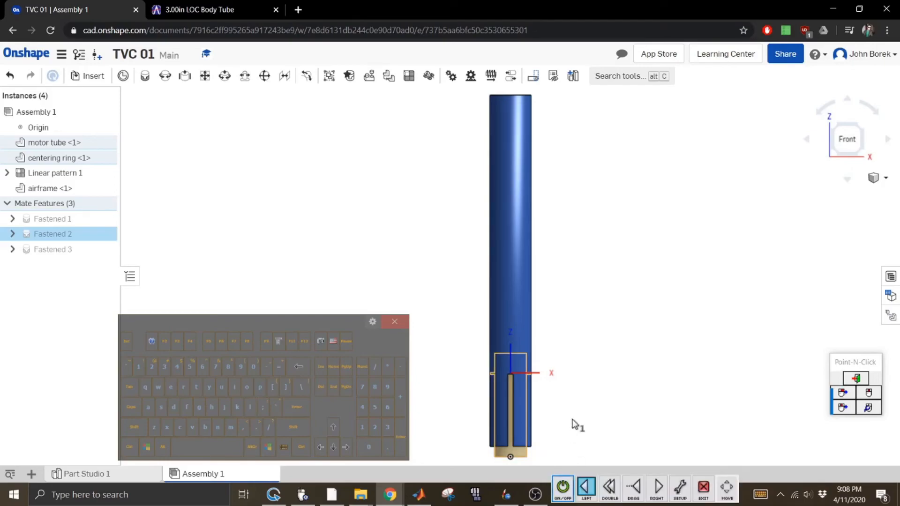
pyautogui.click(576, 421)
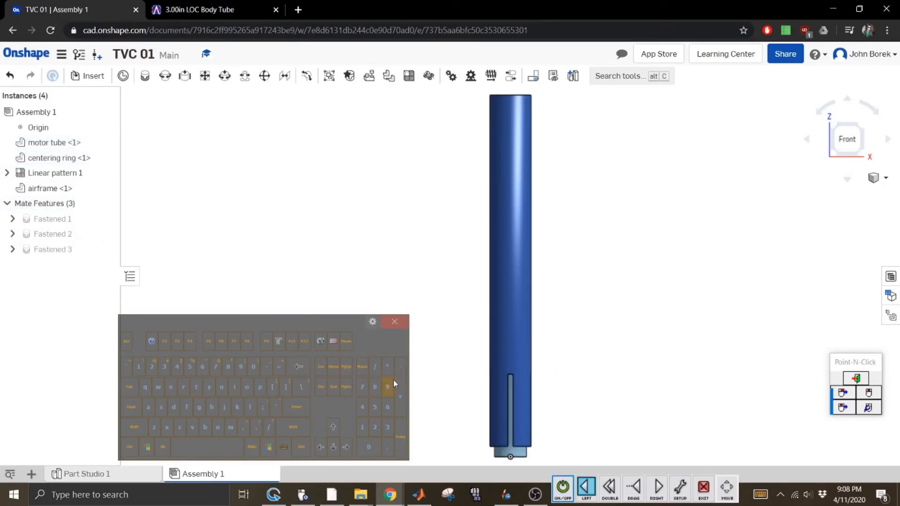
pyautogui.click(865, 129)
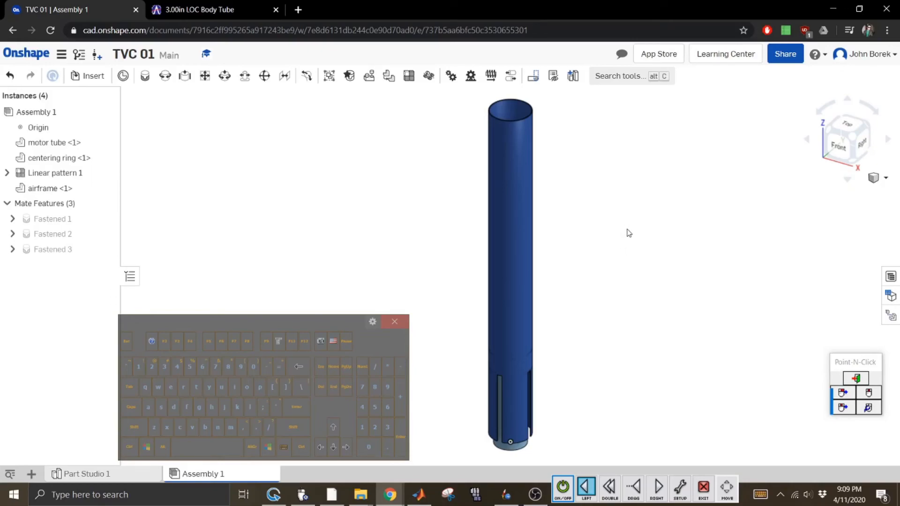
pyautogui.click(563, 489)
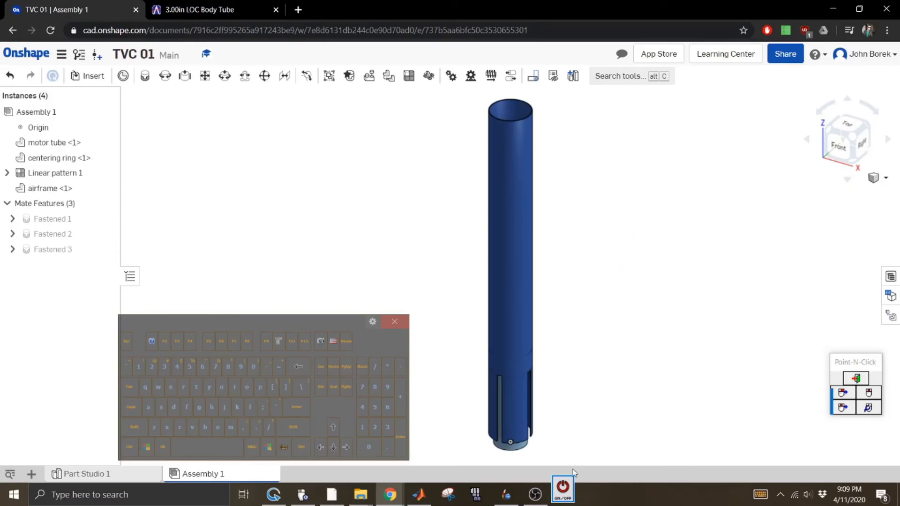
pyautogui.click(565, 485)
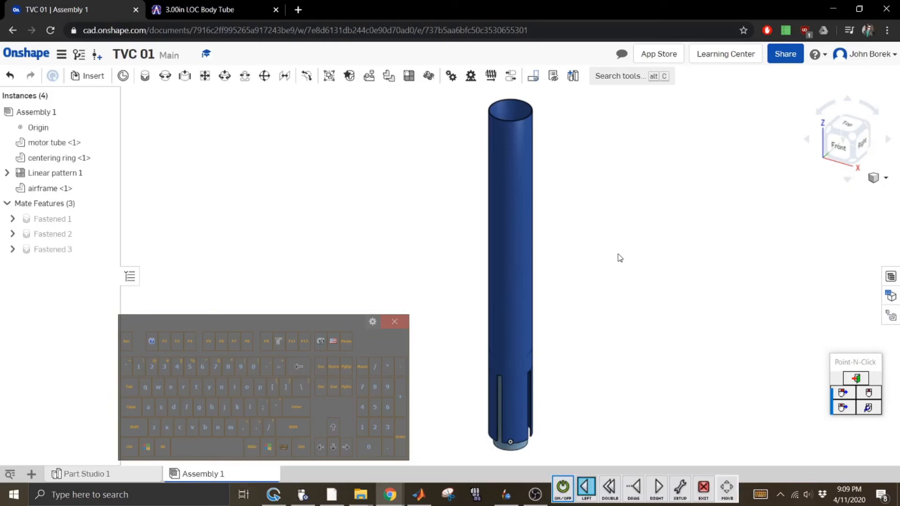